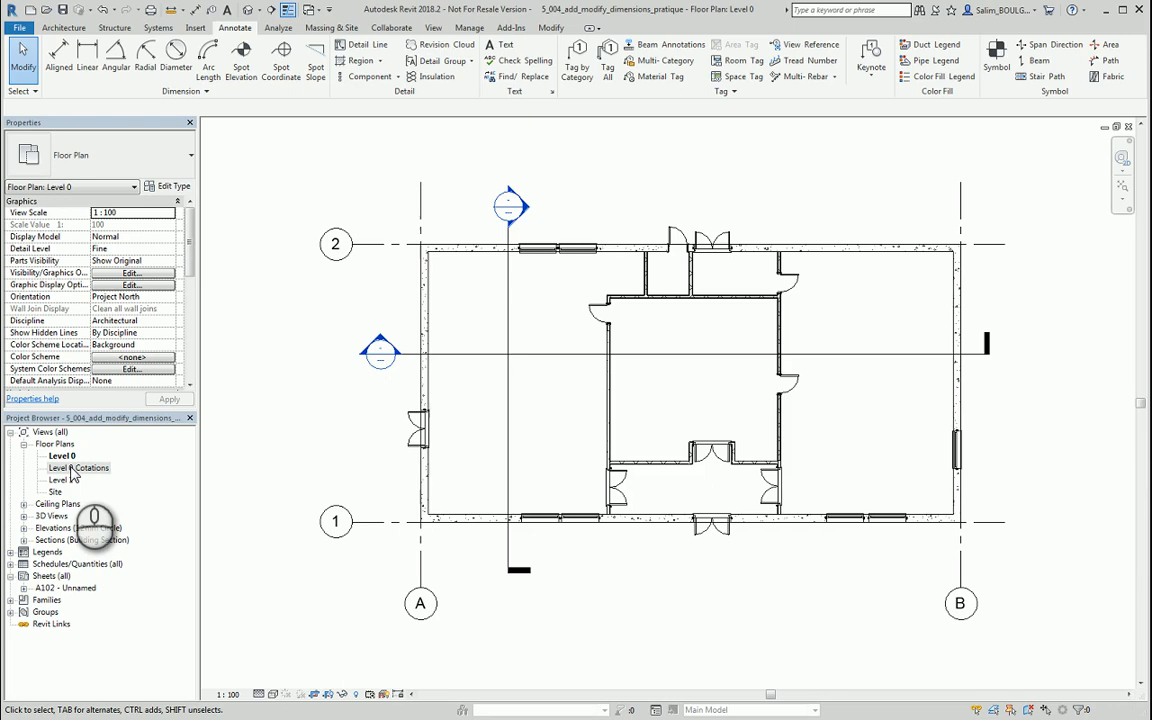
Open the Level 0 Cotations floor plan and place an aligned dimension of the building's overall depth between exterior wall faces, outside grid A
{"action": "left_click", "coordinate": [76, 469]}
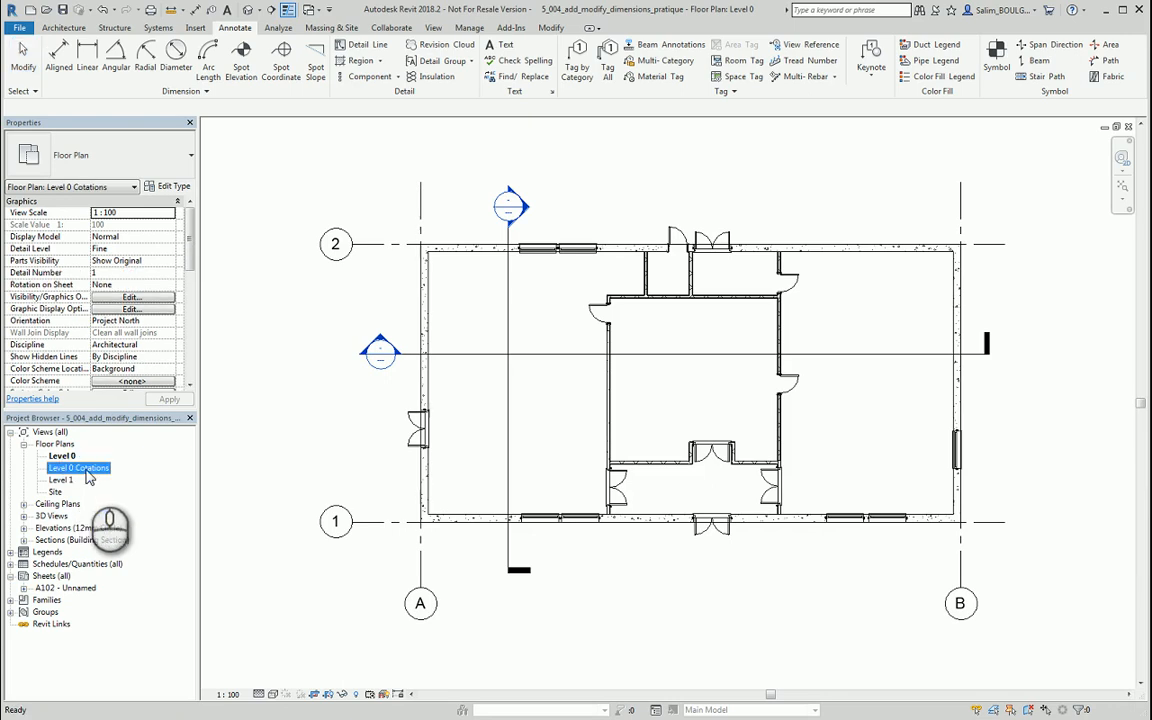
{"action": "double_click", "coordinate": [86, 469]}
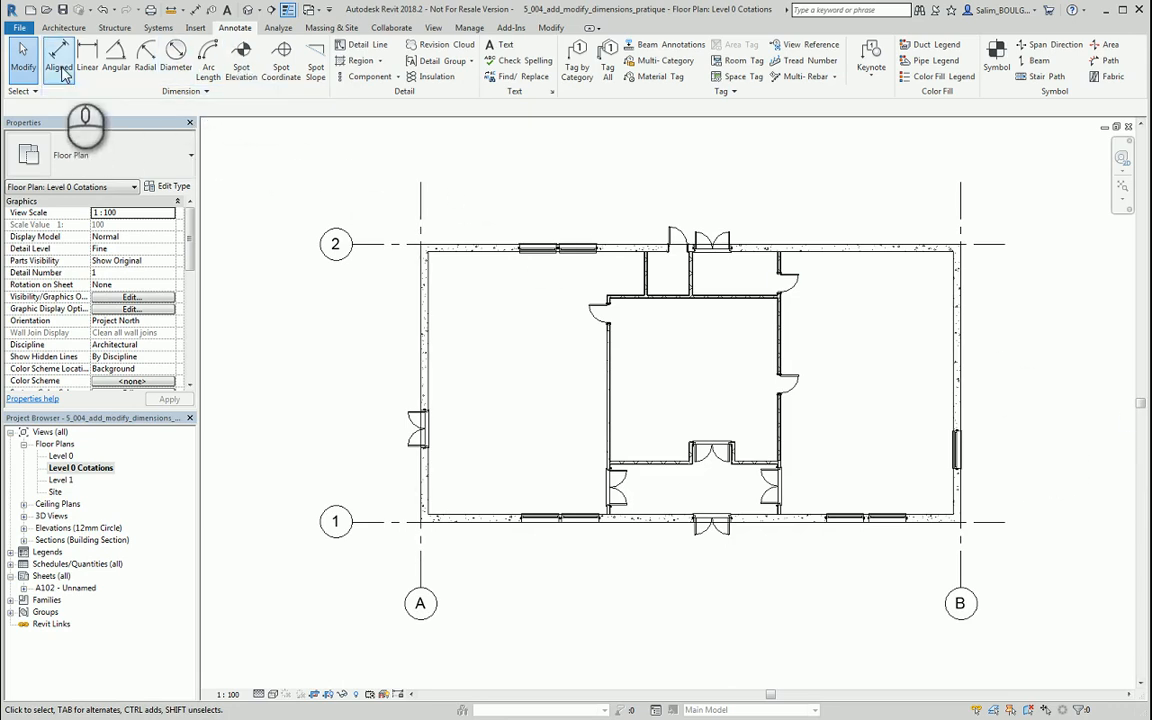
{"action": "left_click", "coordinate": [59, 60]}
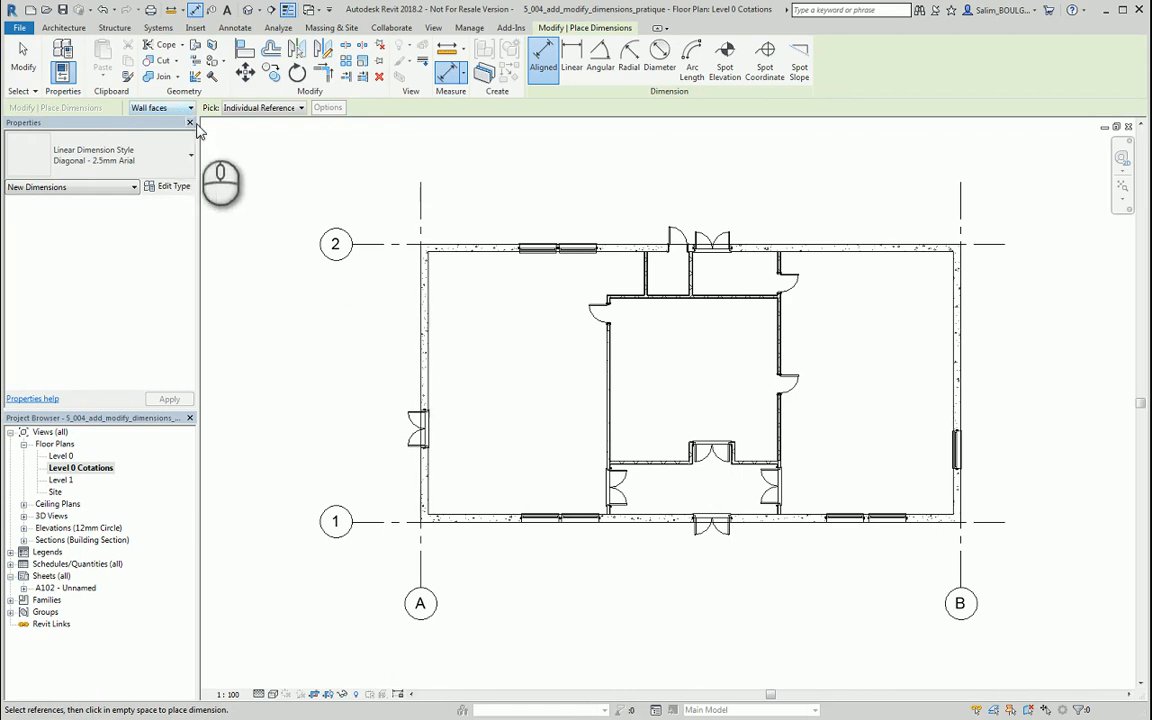
{"action": "left_click", "coordinate": [444, 245]}
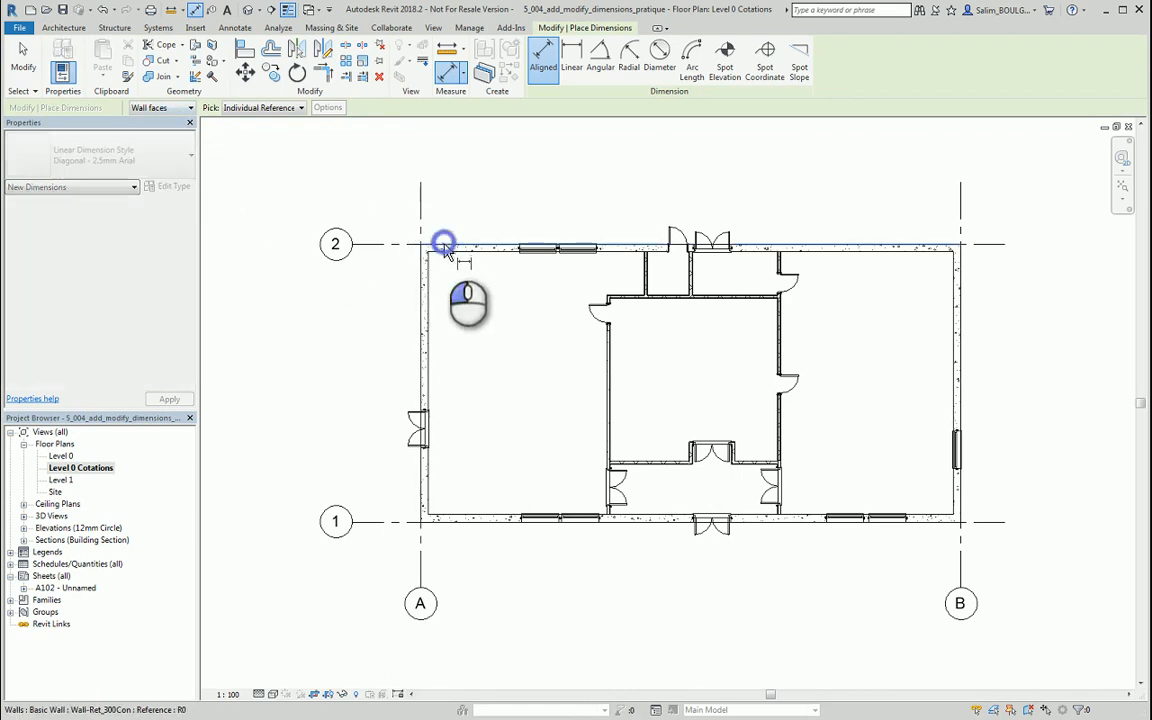
{"action": "left_click", "coordinate": [462, 521]}
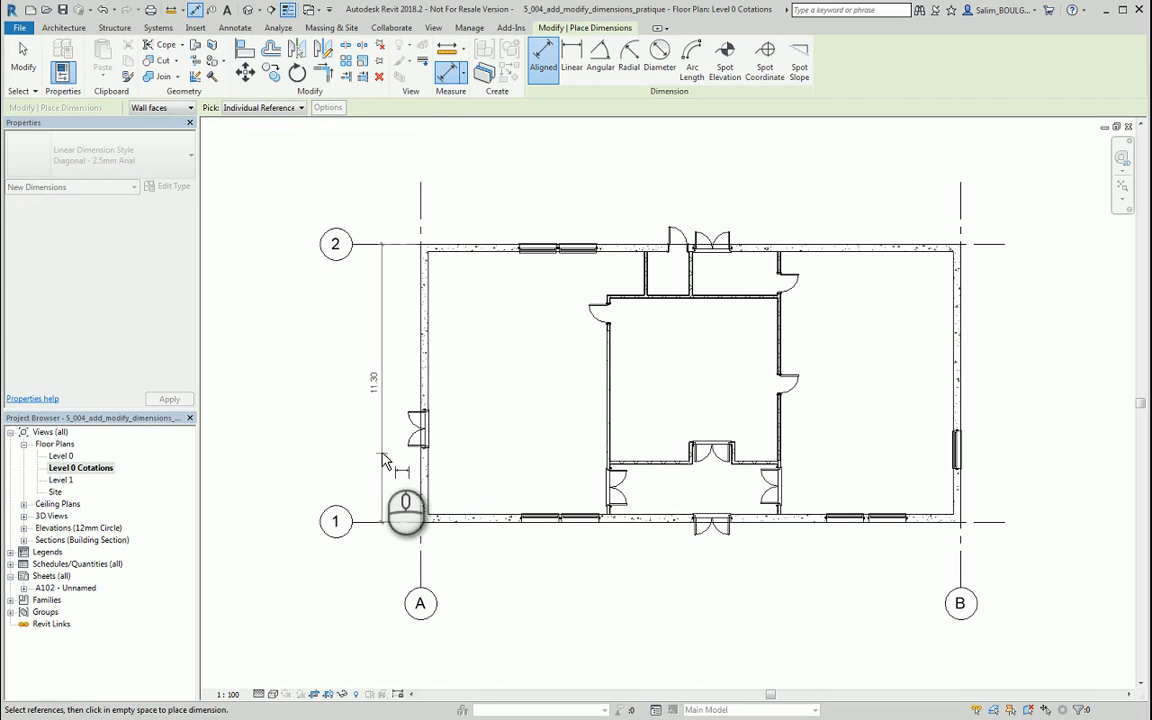
{"action": "left_click", "coordinate": [381, 454]}
Add an aligned dimension of the building's overall width between the outer wall faces at grids A and B, placed above grid 2
{"action": "left_click", "coordinate": [418, 272]}
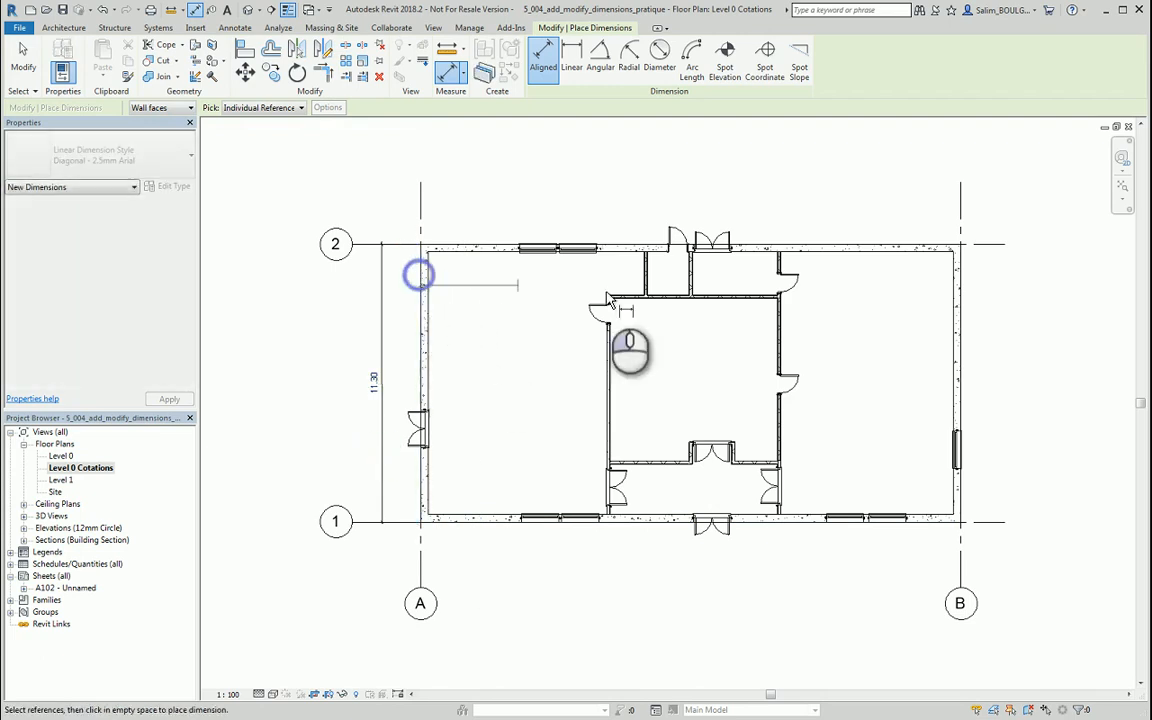
{"action": "left_click", "coordinate": [961, 303]}
{"action": "left_click", "coordinate": [845, 200]}
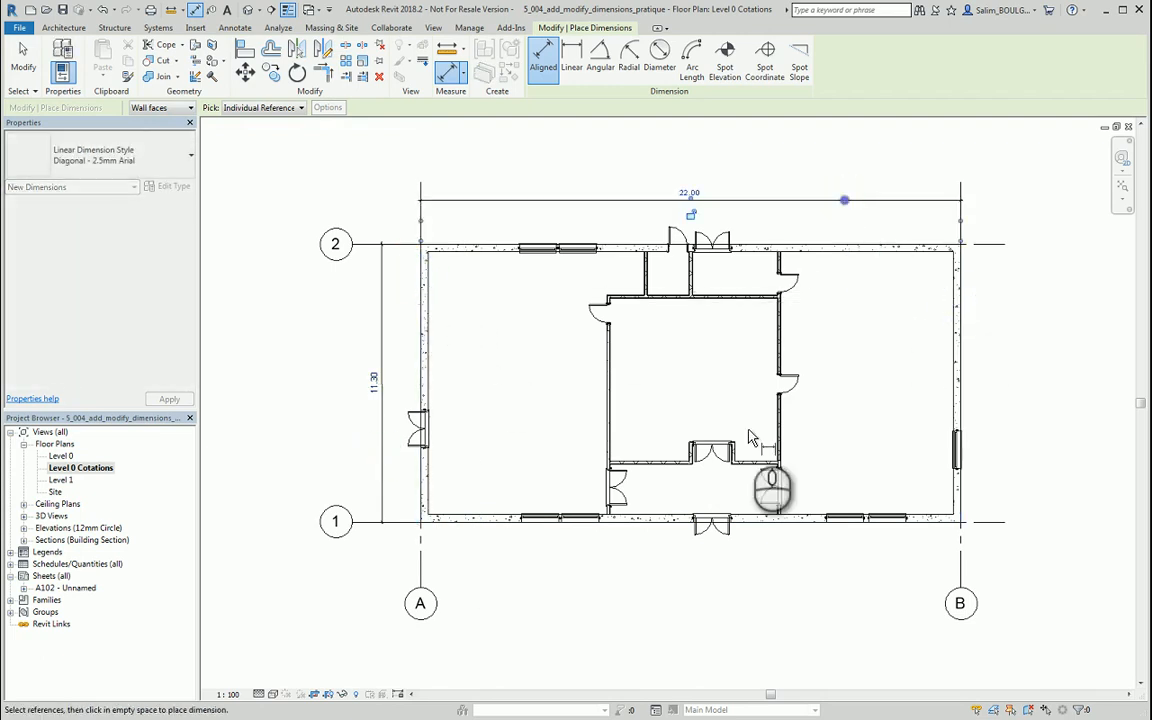
Dimension the clear width of the large room beside grid A, from the exterior wall's inner face to the central room's partition
{"action": "left_click", "coordinate": [426, 478]}
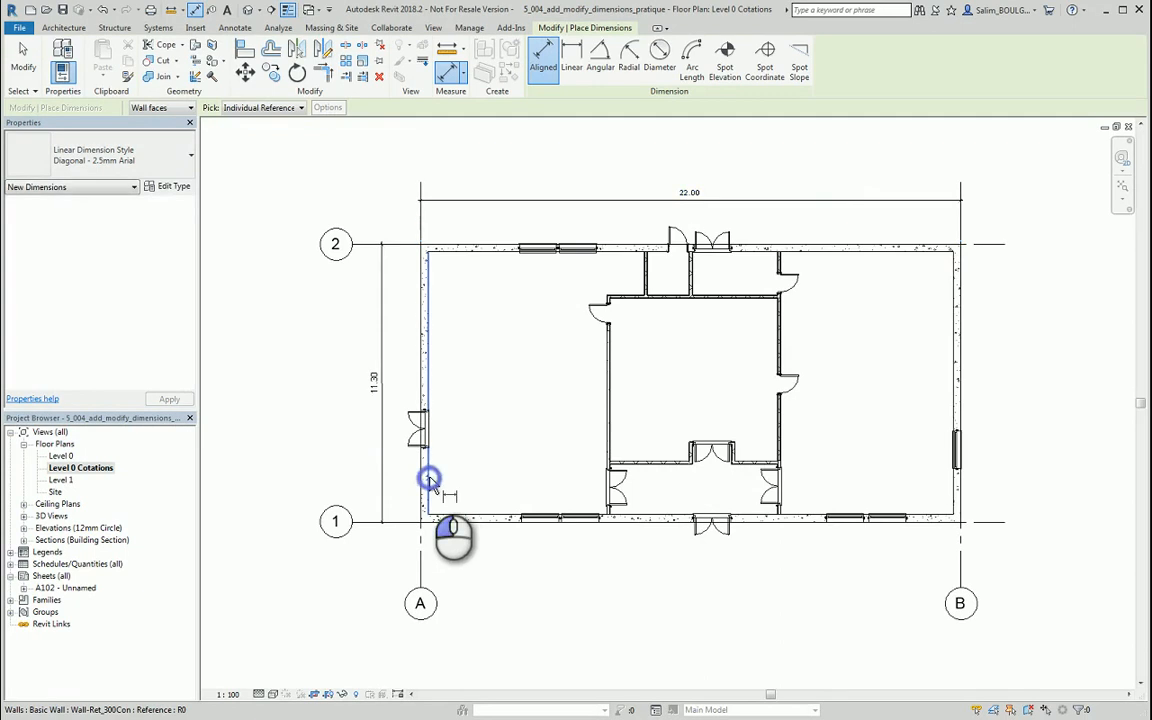
{"action": "left_click", "coordinate": [604, 447]}
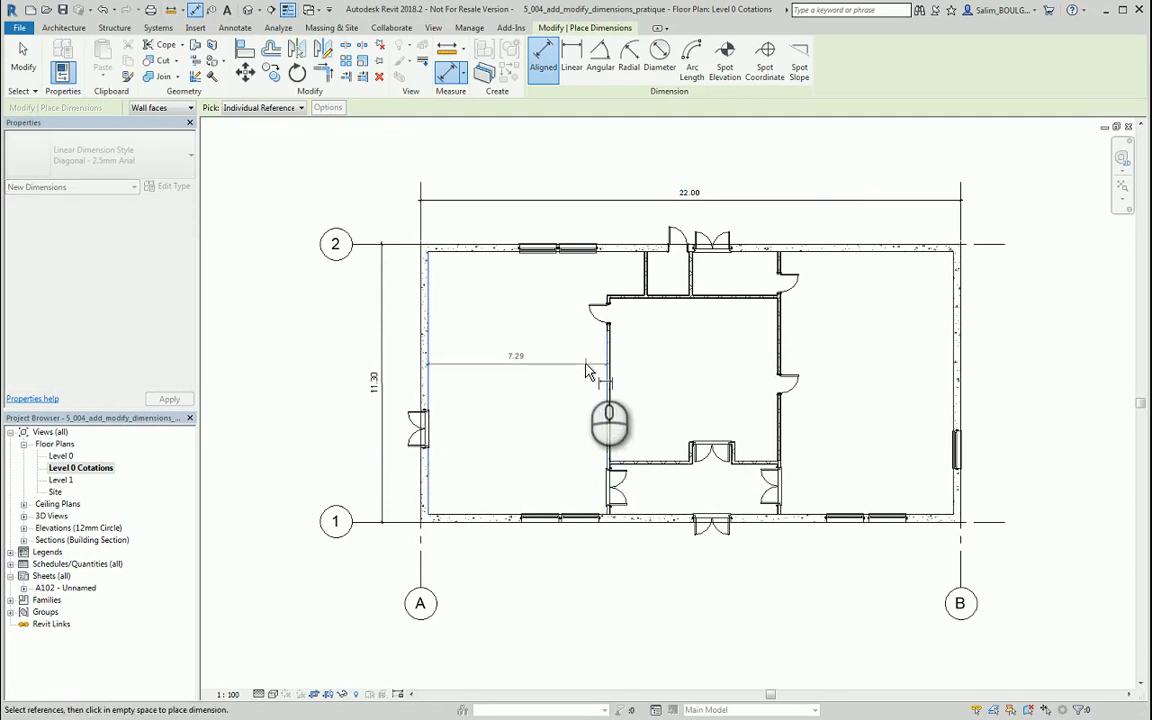
{"action": "left_click", "coordinate": [588, 372]}
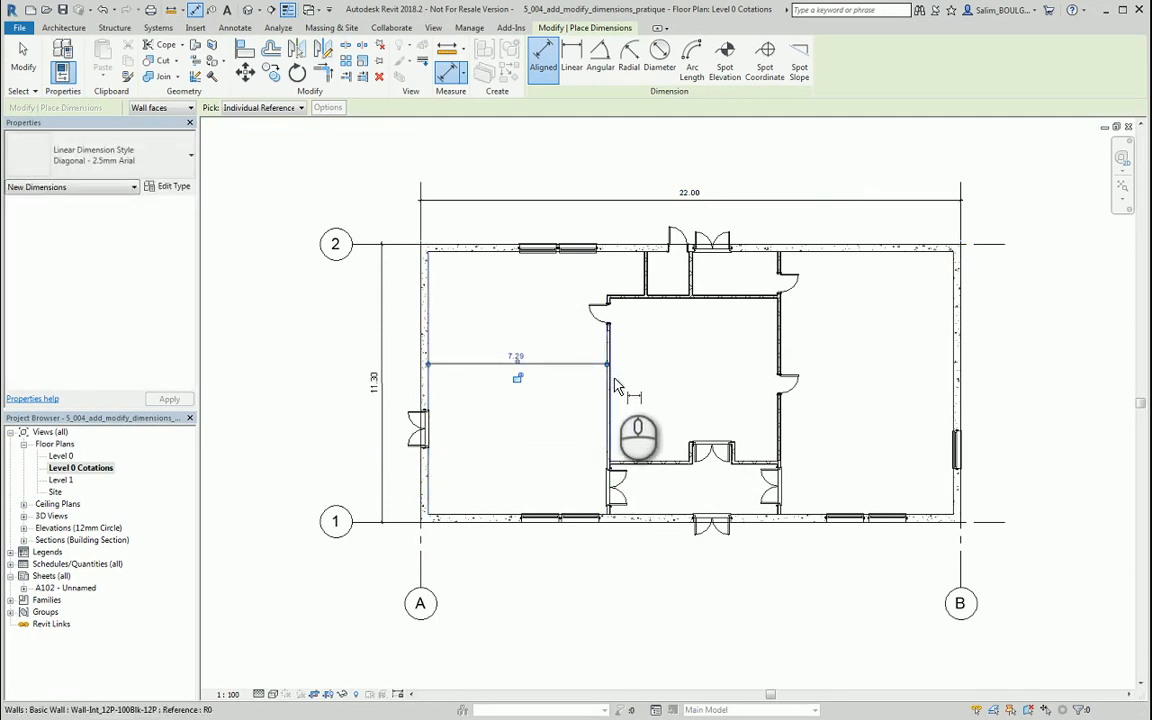
Dimension the central room's clear width between its partition faces, aligned with the dimension line of the room beside grid A
{"action": "scroll", "coordinate": [616, 388], "scroll_direction": "up", "scroll_amount": 6}
{"action": "left_click", "coordinate": [588, 325]}
{"action": "scroll", "coordinate": [600, 340], "scroll_direction": "down", "scroll_amount": 3}
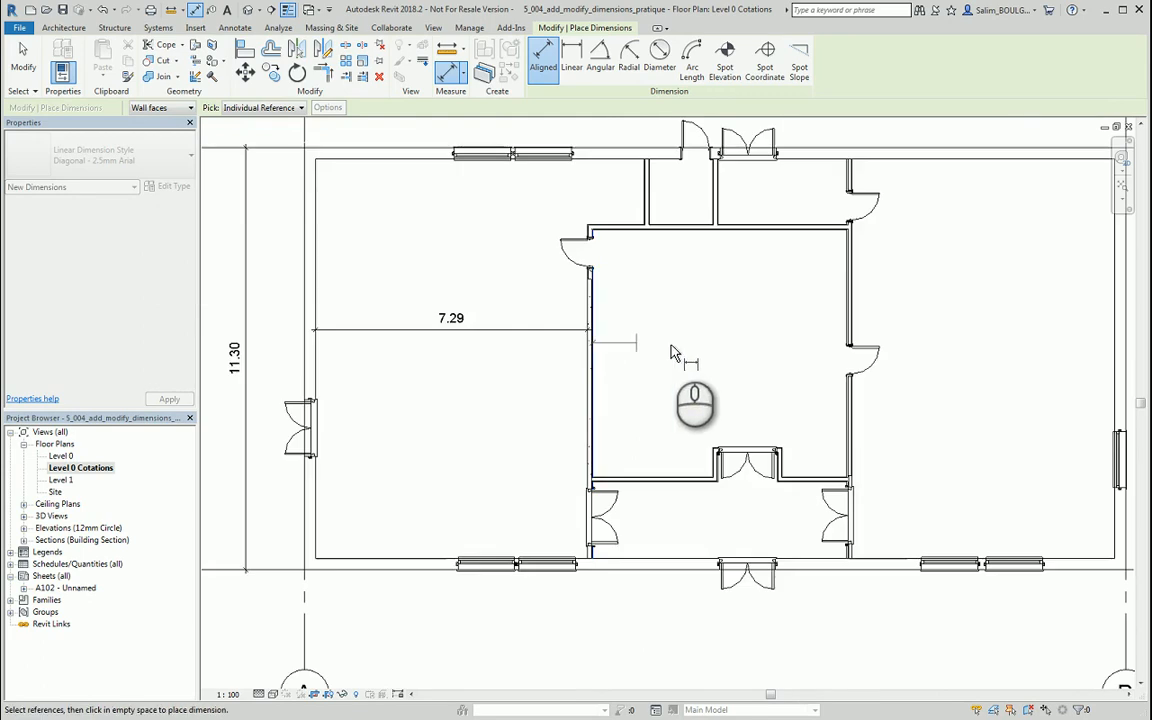
{"action": "scroll", "coordinate": [900, 334], "scroll_direction": "up", "scroll_amount": 5}
{"action": "scroll", "coordinate": [900, 330], "scroll_direction": "down", "scroll_amount": 4}
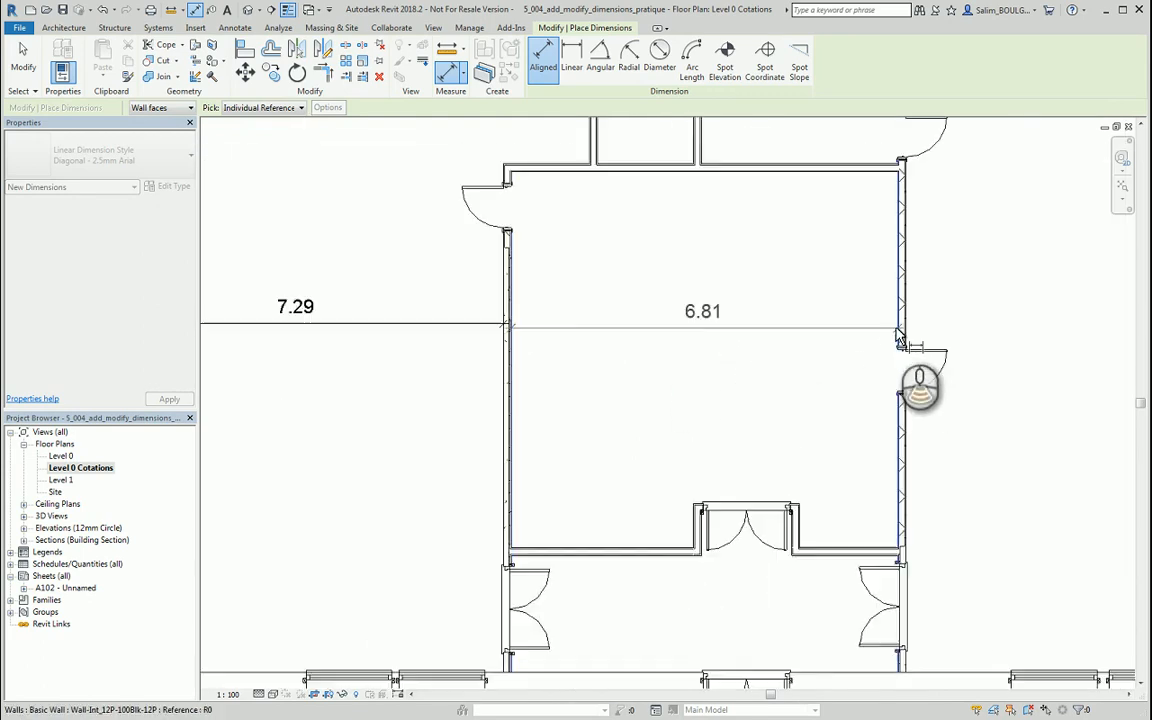
{"action": "left_click", "coordinate": [658, 330]}
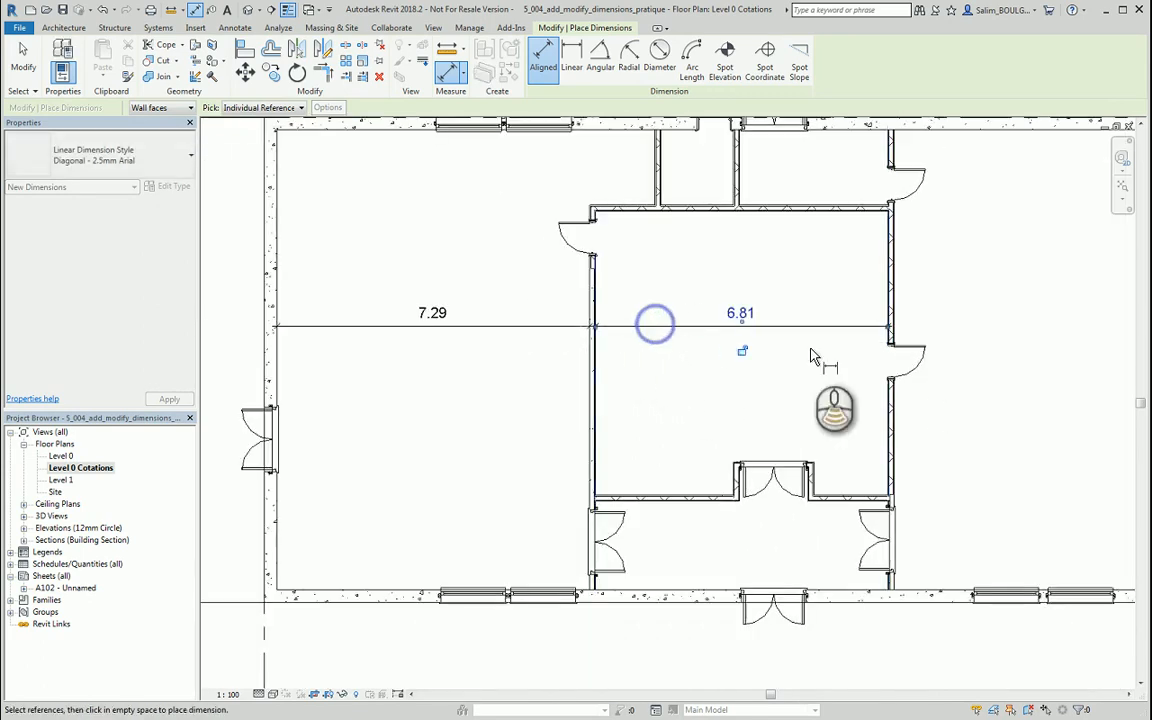
Dimension the clear width of the large room beside grid B, continuing in line with the central room's dimension
{"action": "scroll", "coordinate": [656, 390], "scroll_direction": "down", "scroll_amount": 2}
{"action": "scroll", "coordinate": [625, 365], "scroll_direction": "up", "scroll_amount": 3}
{"action": "scroll", "coordinate": [620, 360], "scroll_direction": "up", "scroll_amount": 3}
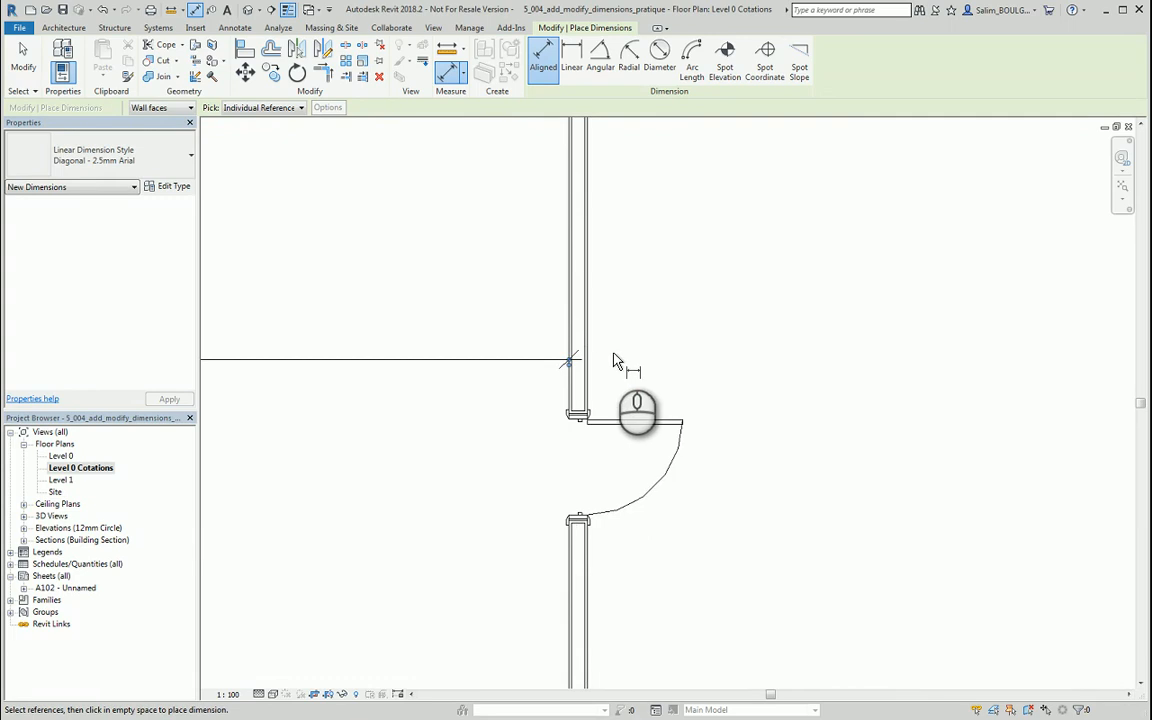
{"action": "left_click", "coordinate": [589, 357]}
{"action": "scroll", "coordinate": [589, 358], "scroll_direction": "down", "scroll_amount": 3}
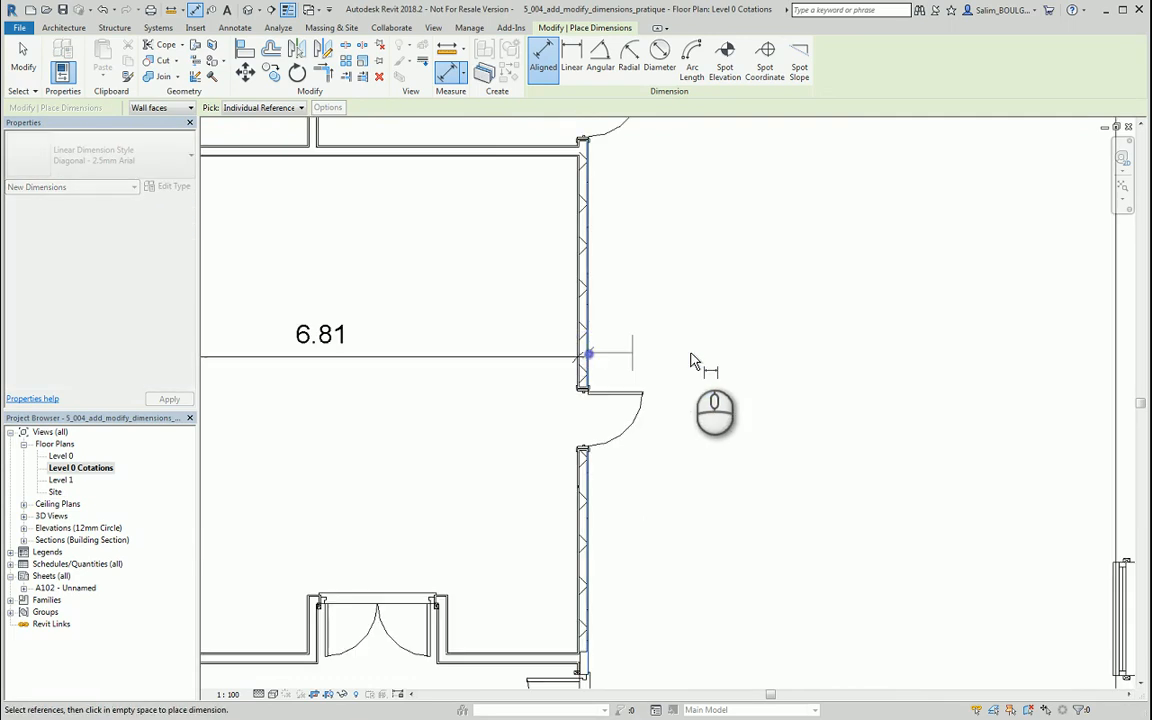
{"action": "left_click", "coordinate": [1111, 378]}
{"action": "left_click", "coordinate": [892, 386]}
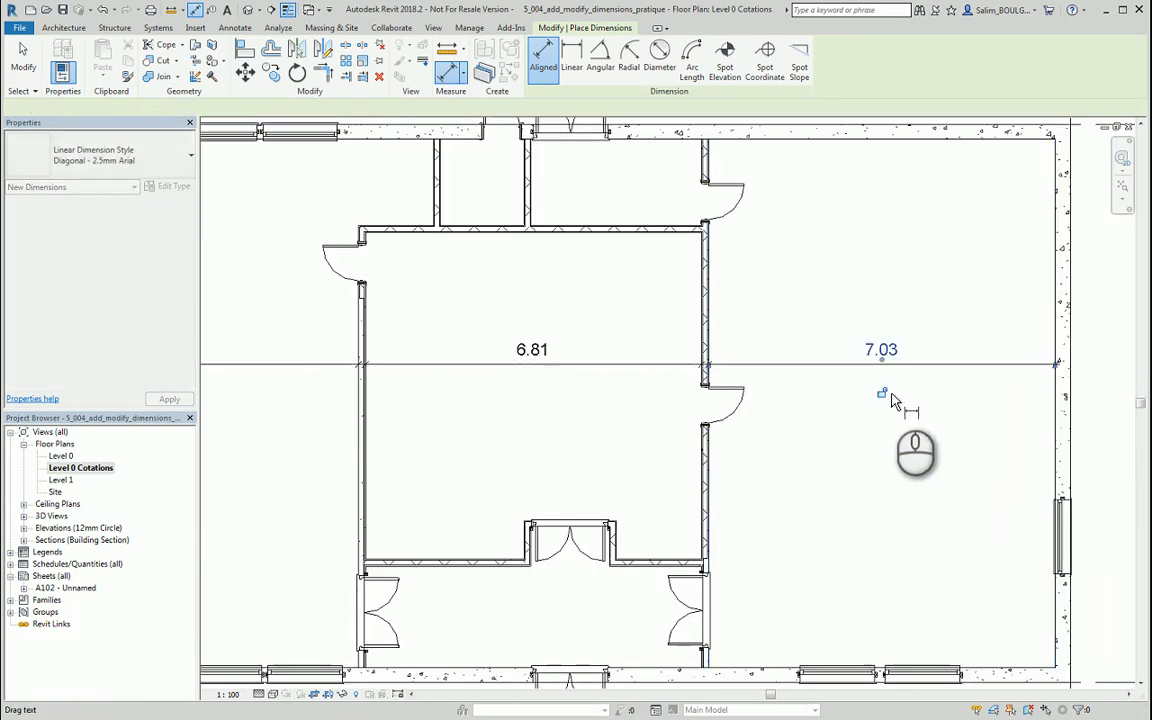
Dimension the clear depth of the room beside grid B between the inner faces of the exterior walls along grids 2 and 1
{"action": "scroll", "coordinate": [895, 400], "scroll_direction": "down", "scroll_amount": 3}
{"action": "left_click", "coordinate": [903, 445]}
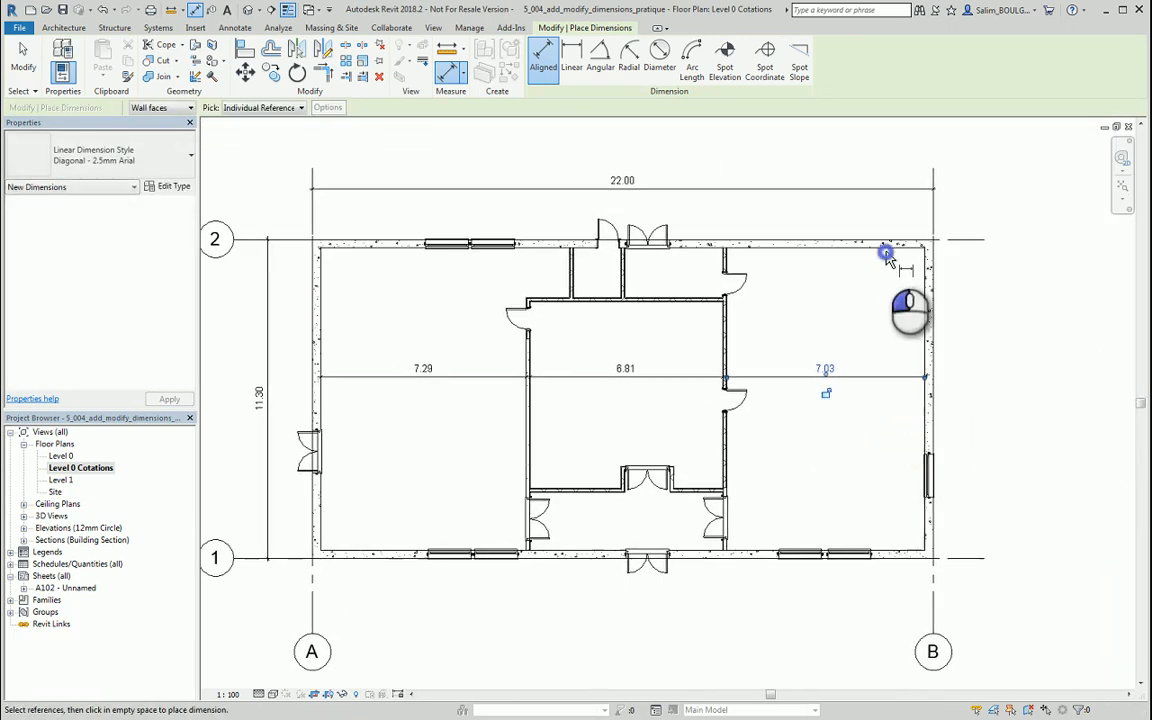
{"action": "left_click", "coordinate": [885, 246]}
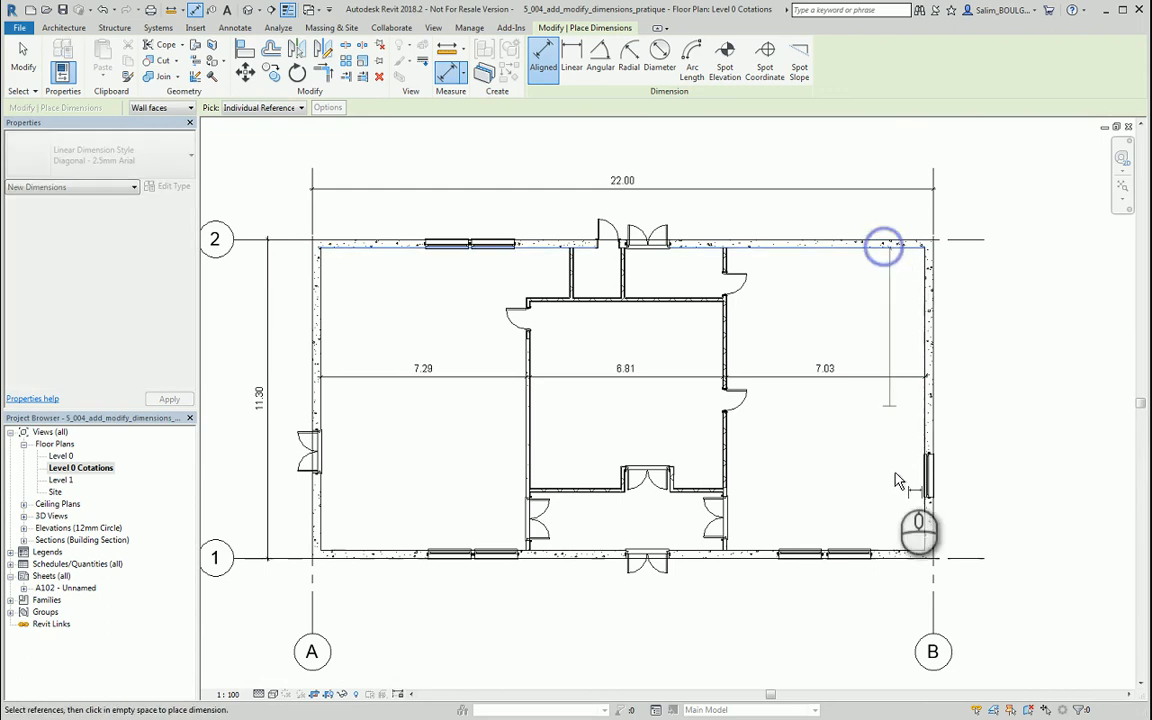
{"action": "left_click", "coordinate": [903, 549]}
{"action": "left_click", "coordinate": [889, 414]}
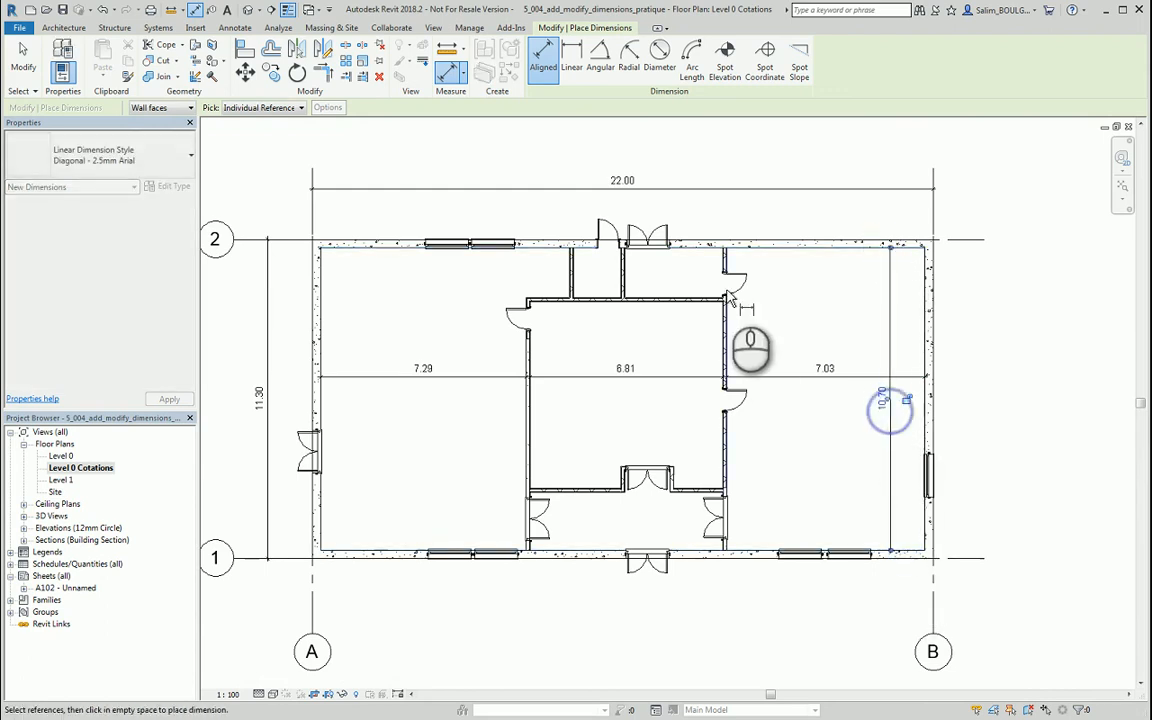
Dimension the depth of the small rooms along grid 2, from the exterior wall's inner face to the partition, placing it in the grid B room
{"action": "scroll", "coordinate": [729, 240], "scroll_direction": "up", "scroll_amount": 5}
{"action": "middle_click_drag", "start_coordinate": [674, 255], "coordinate": [694, 355]}
{"action": "left_click", "coordinate": [686, 250]}
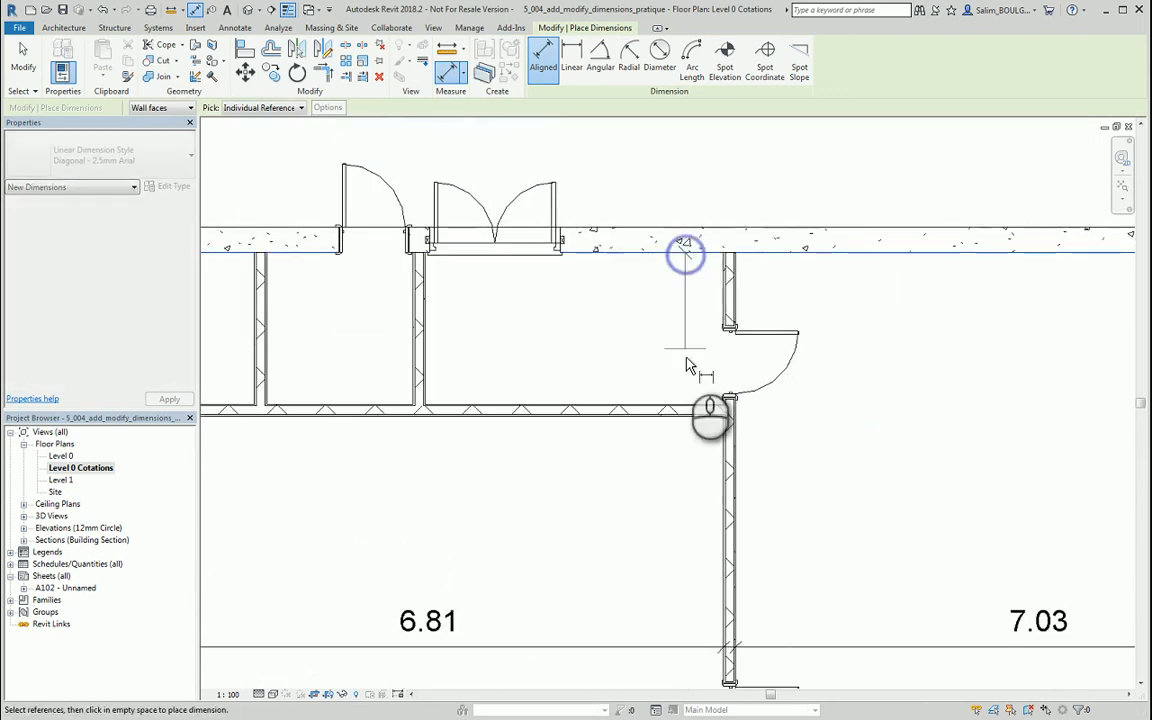
{"action": "left_click", "coordinate": [697, 400]}
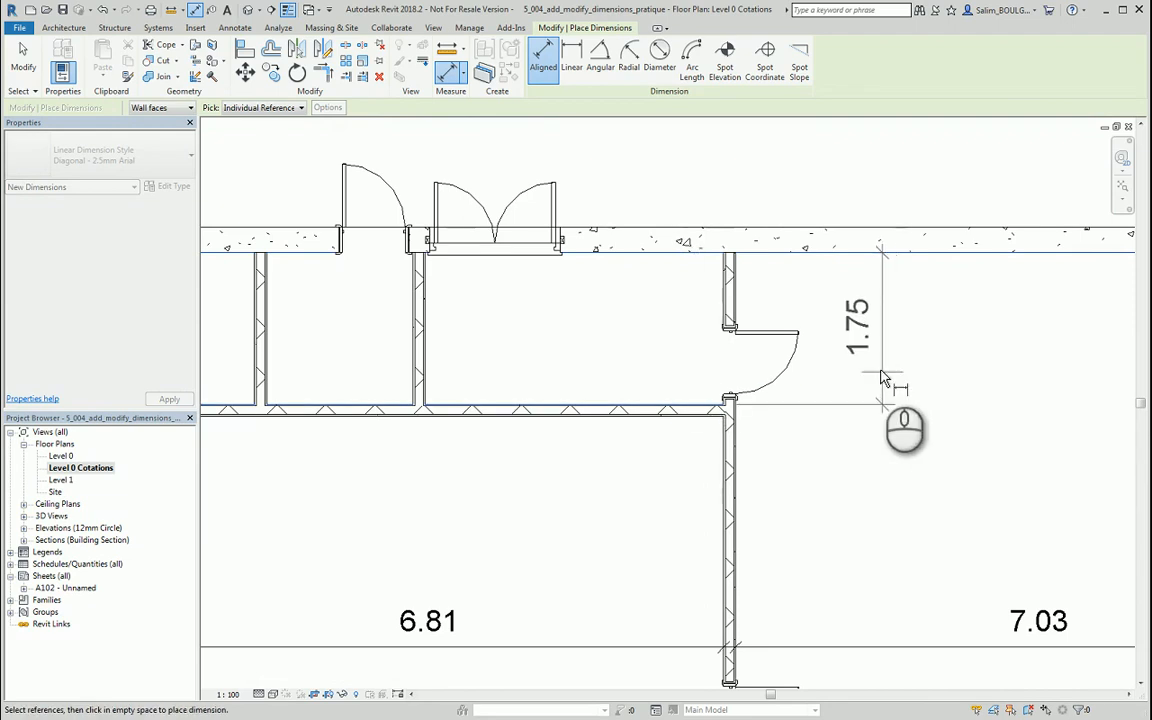
{"action": "left_click", "coordinate": [882, 366]}
Dimension the clear widths of the two small rooms along grid 2 between their partition faces, on one aligned dimension line
{"action": "middle_click_drag", "start_coordinate": [632, 372], "coordinate": [1025, 390]}
{"action": "left_click", "coordinate": [1027, 392]}
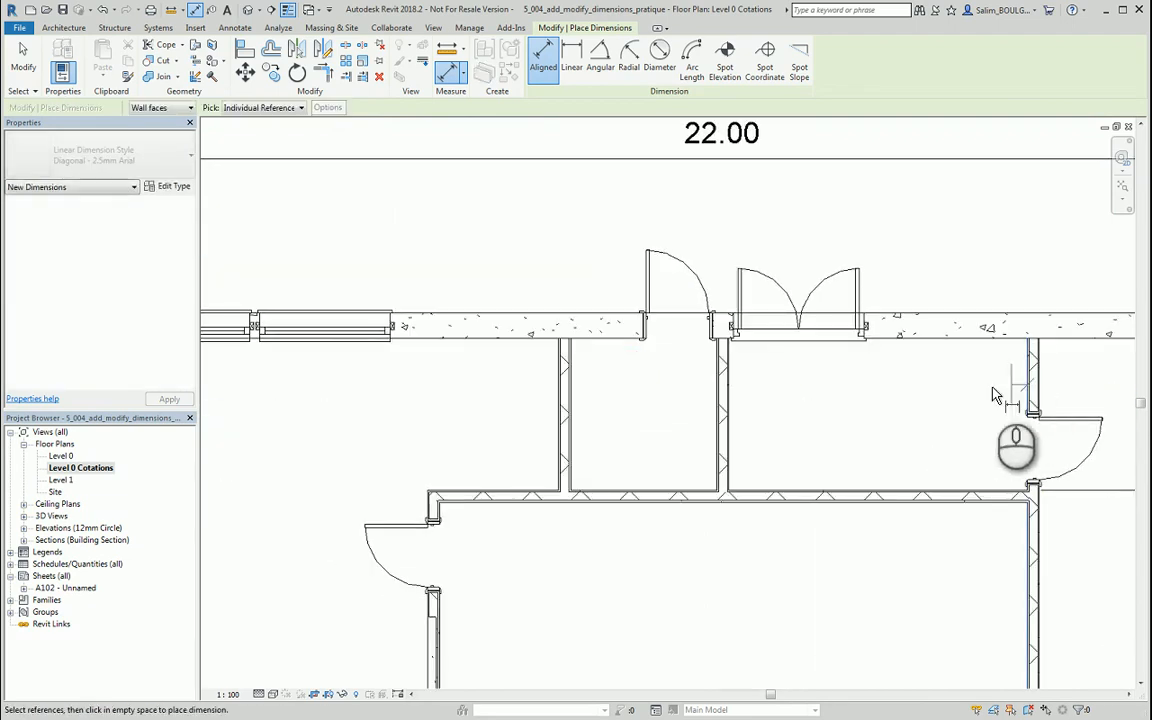
{"action": "left_click", "coordinate": [731, 403]}
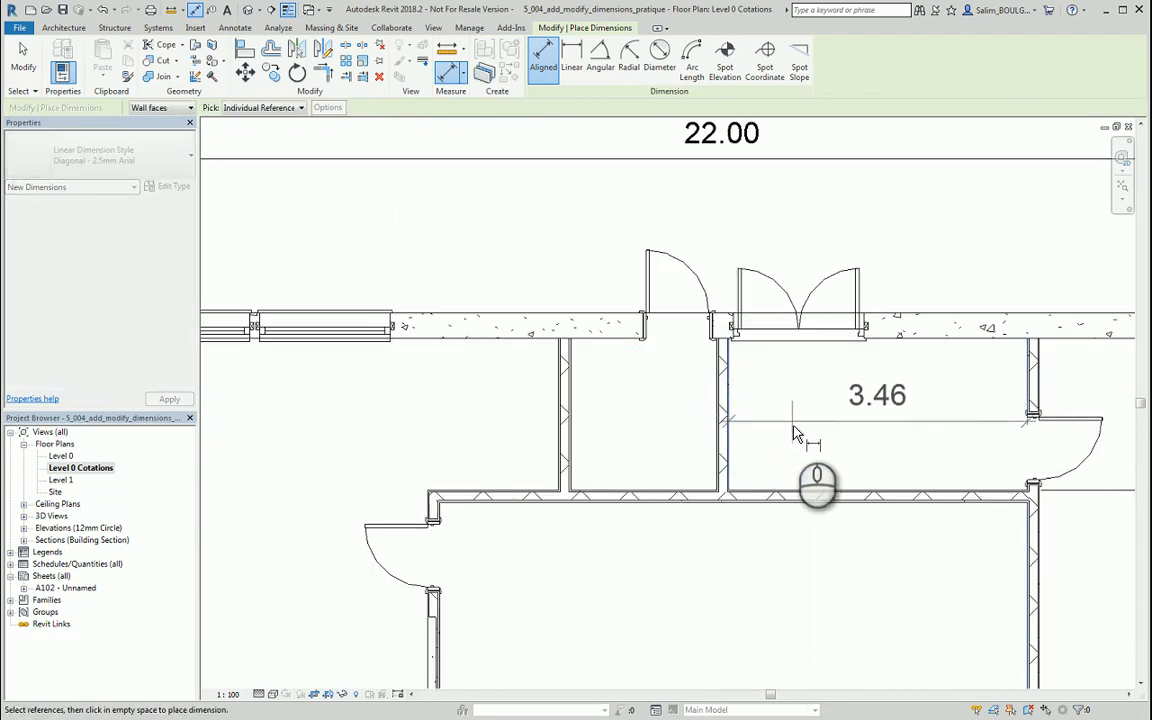
{"action": "left_click", "coordinate": [792, 424]}
{"action": "left_click", "coordinate": [716, 427]}
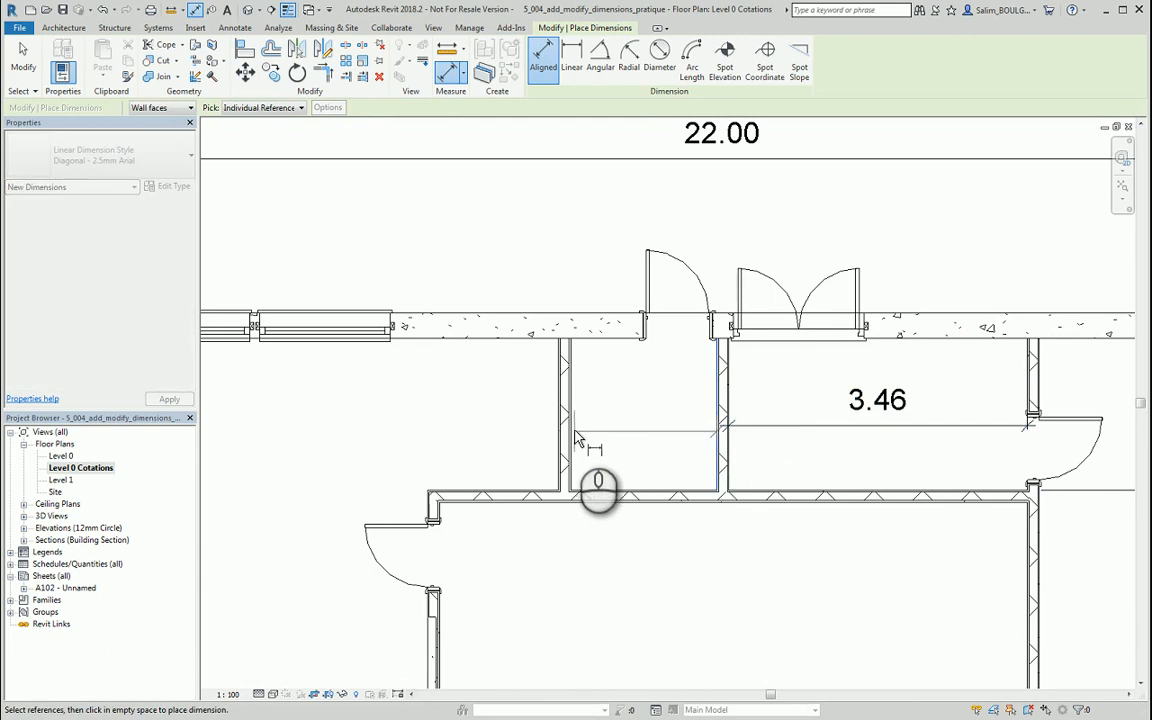
{"action": "left_click", "coordinate": [574, 433]}
{"action": "left_click", "coordinate": [614, 428]}
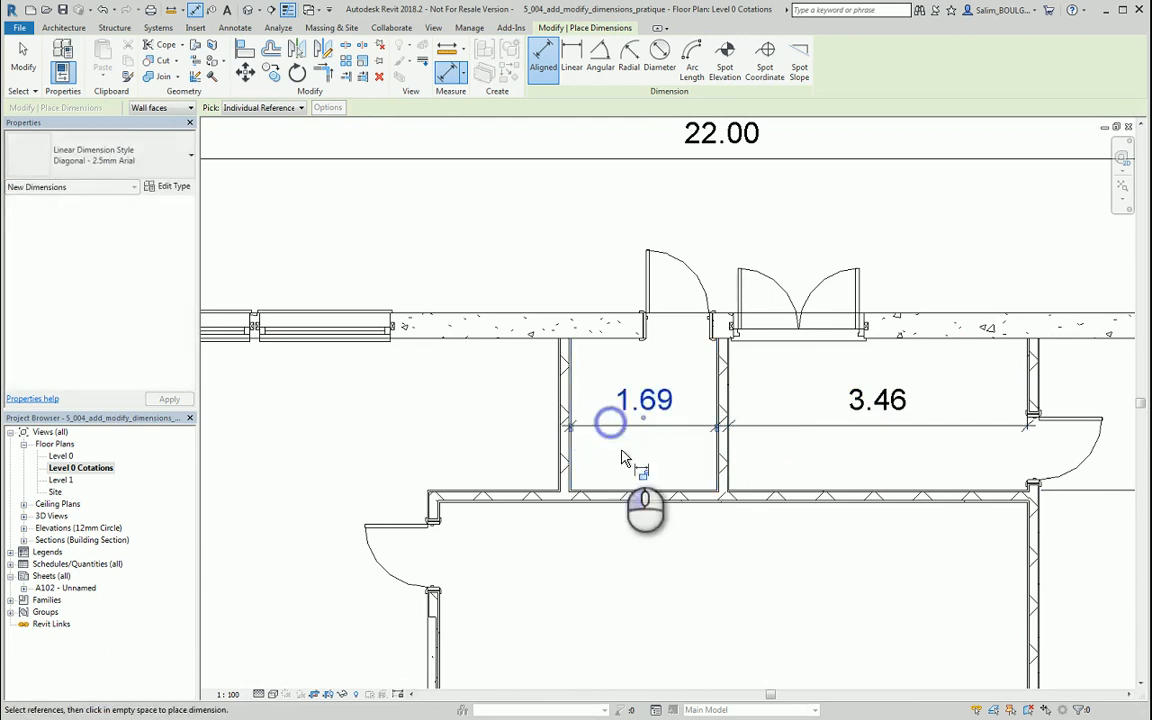
Dimension the offset from the smallest room's outer partition face to the central room's outer wall face, in line with the small rooms' dimensions
{"action": "middle_click_drag", "start_coordinate": [617, 458], "coordinate": [924, 366]}
{"action": "left_click", "coordinate": [928, 362]}
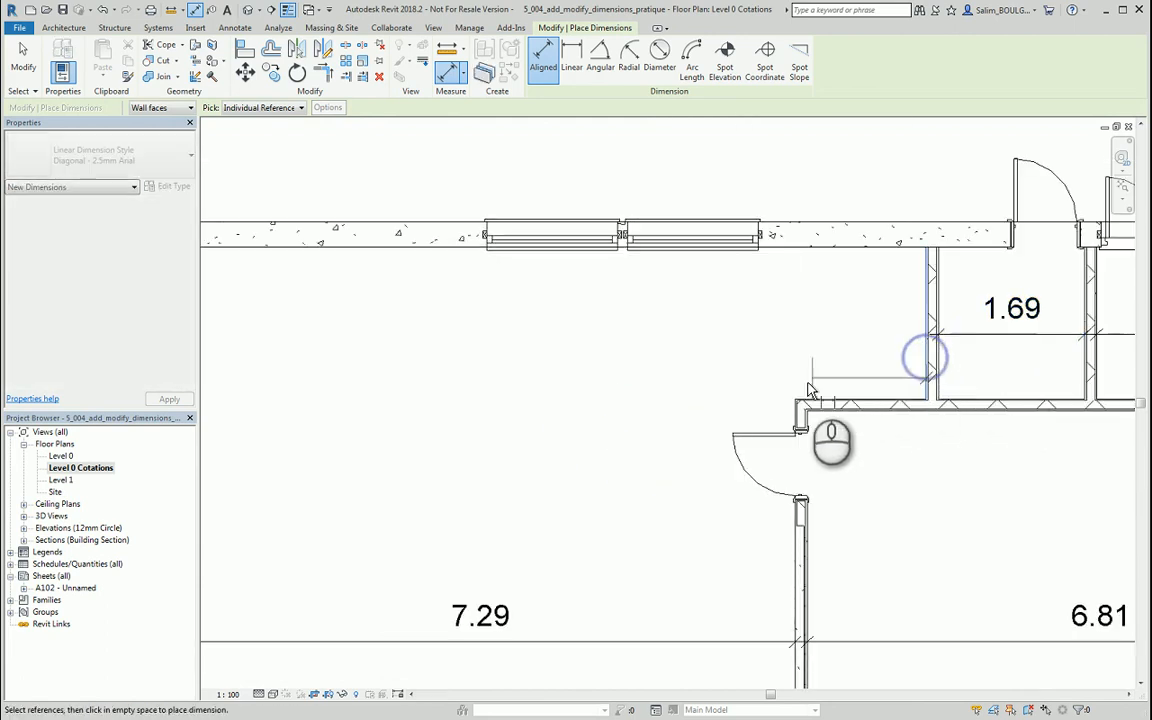
{"action": "left_click", "coordinate": [795, 413]}
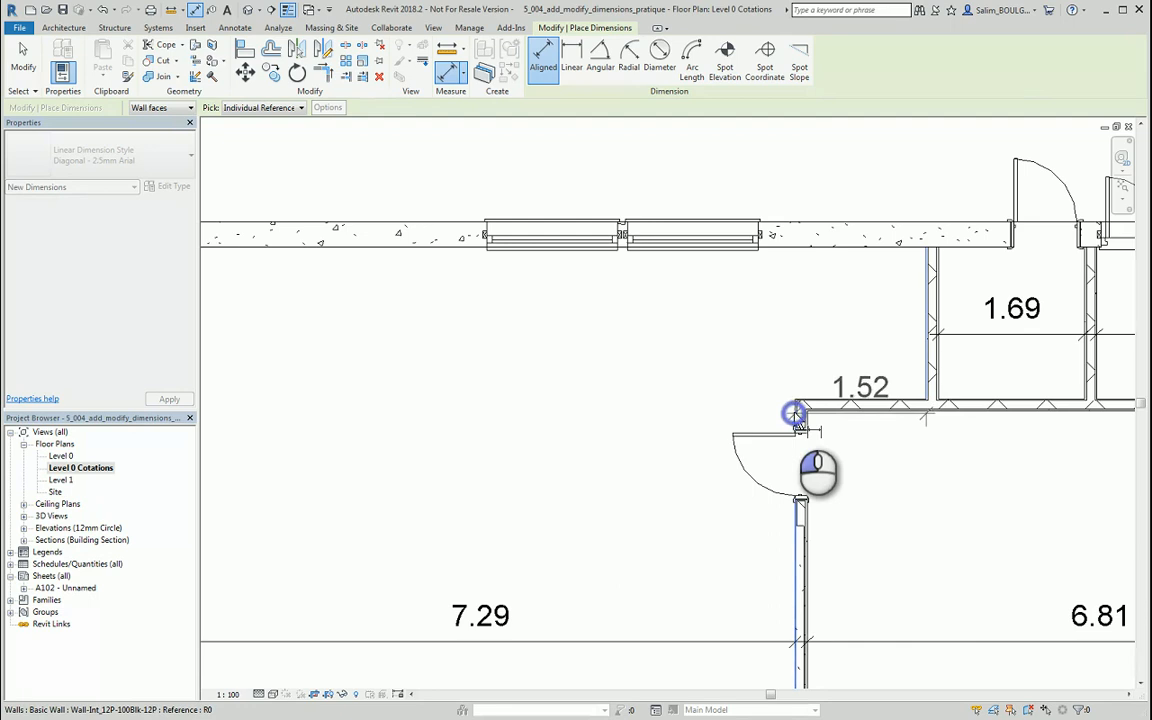
{"action": "left_click", "coordinate": [828, 334]}
Dimension the depth of the entrance space along grid 1, from the central room's partition to the exterior wall's inner face
{"action": "scroll", "coordinate": [826, 337], "scroll_direction": "down", "scroll_amount": 5}
{"action": "scroll", "coordinate": [694, 321], "scroll_direction": "down", "scroll_amount": 2}
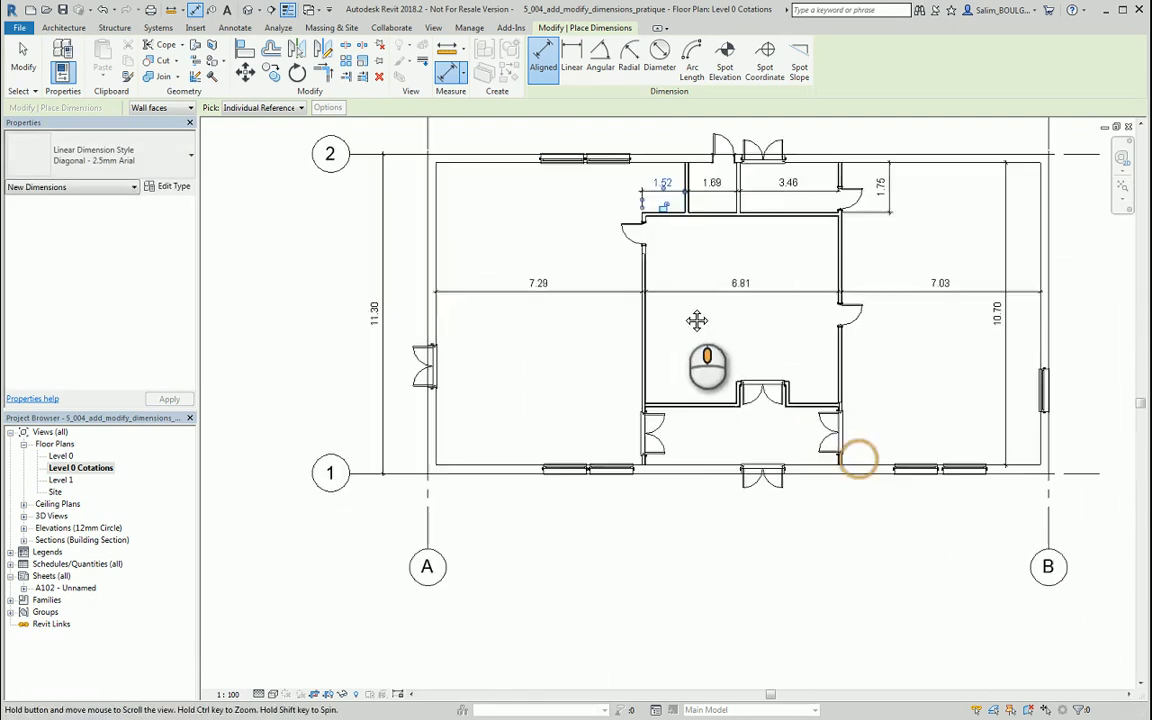
{"action": "scroll", "coordinate": [694, 432], "scroll_direction": "up", "scroll_amount": 6}
{"action": "left_click", "coordinate": [678, 405]}
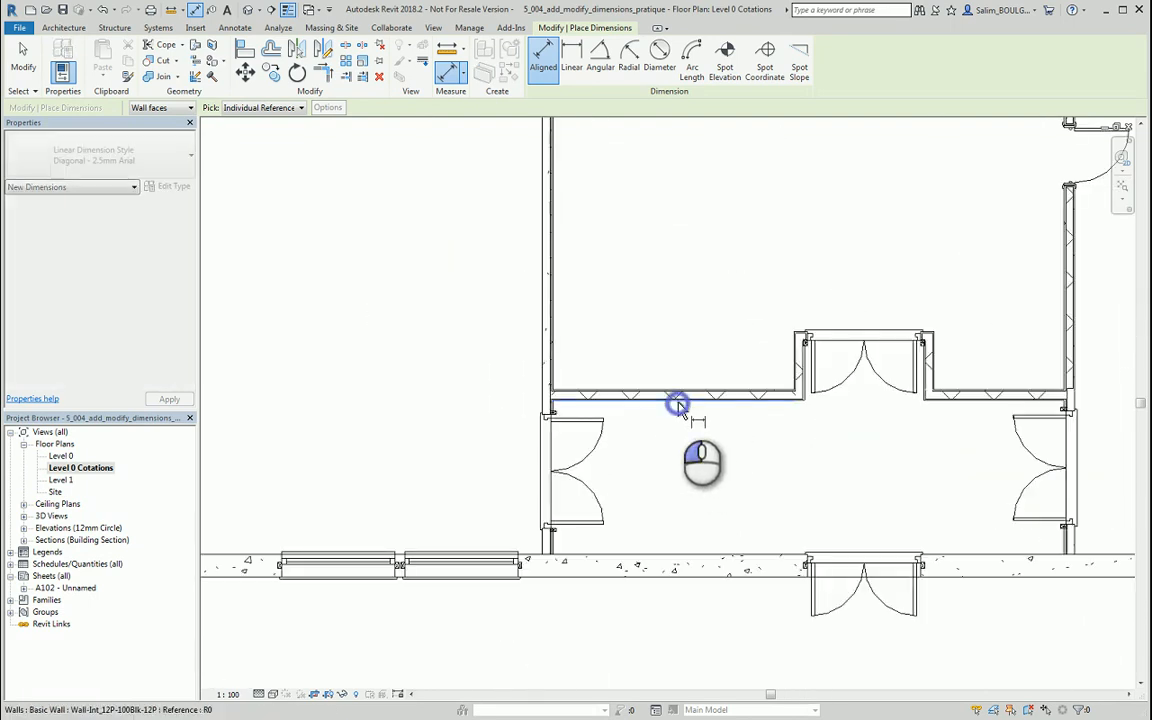
{"action": "left_click", "coordinate": [678, 553]}
{"action": "left_click", "coordinate": [661, 500]}
{"action": "scroll", "coordinate": [686, 451], "scroll_direction": "down", "scroll_amount": 3}
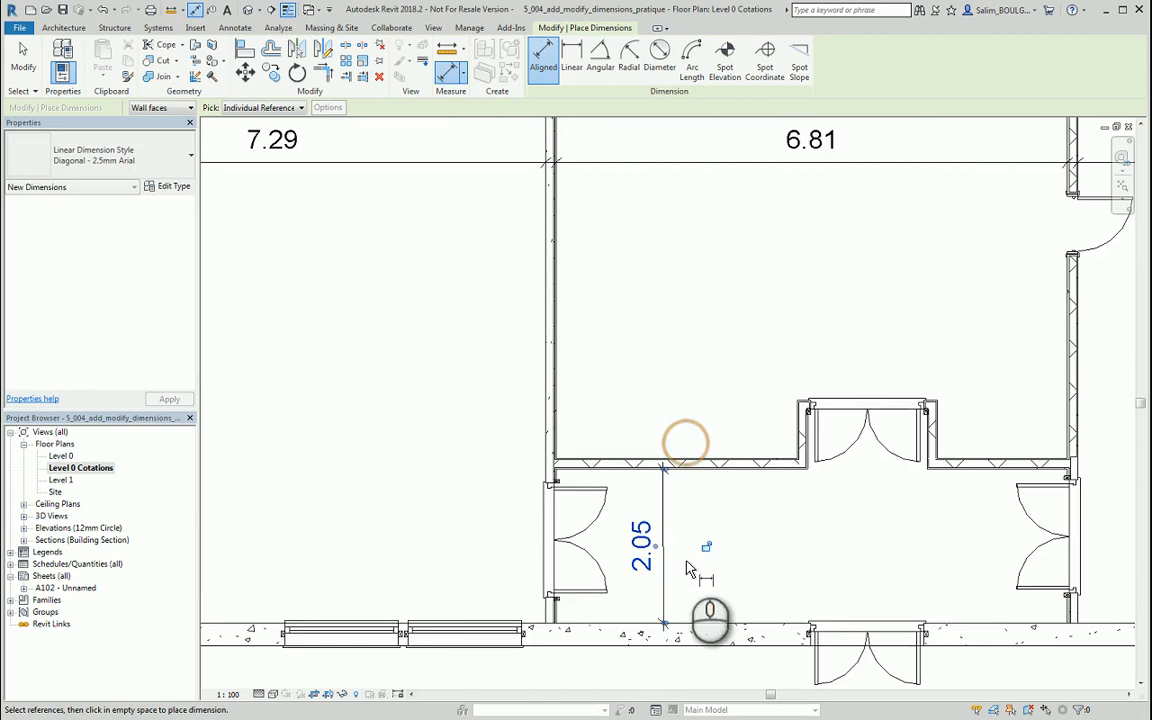
Dimension the central room's clear depth between its two horizontal partitions, in line with the entrance space's depth dimension
{"action": "left_click", "coordinate": [692, 487]}
{"action": "middle_click_drag", "start_coordinate": [691, 302], "coordinate": [682, 449]}
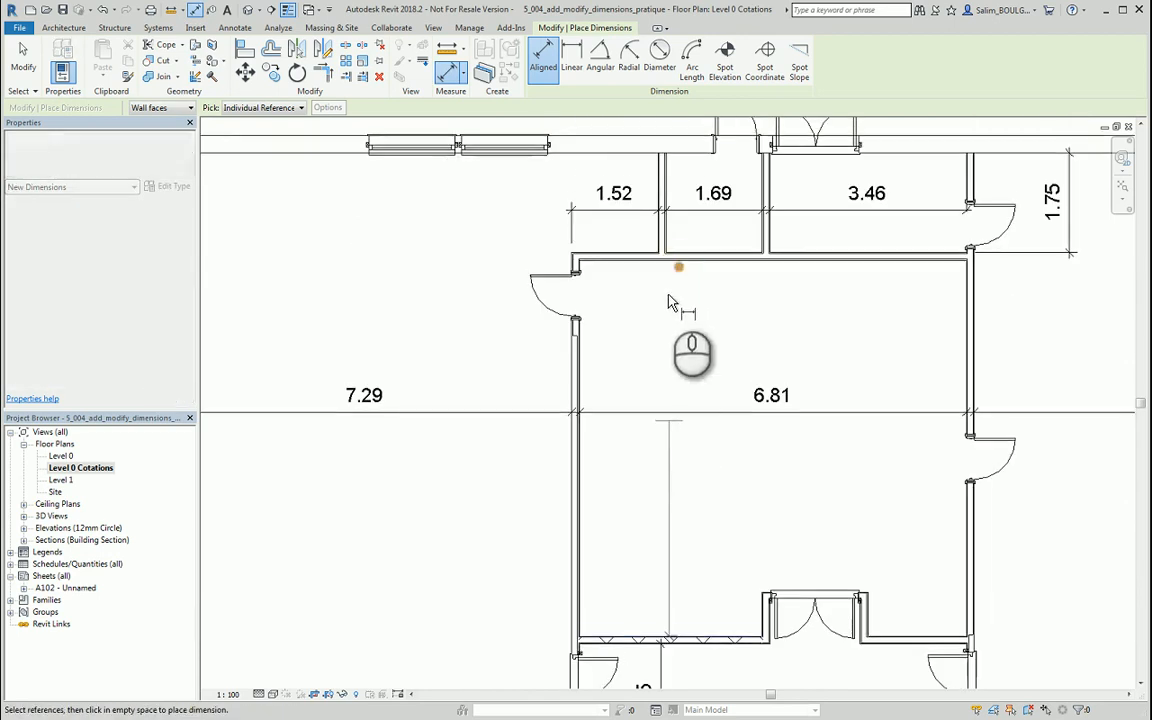
{"action": "scroll", "coordinate": [665, 271], "scroll_direction": "down", "scroll_amount": 2}
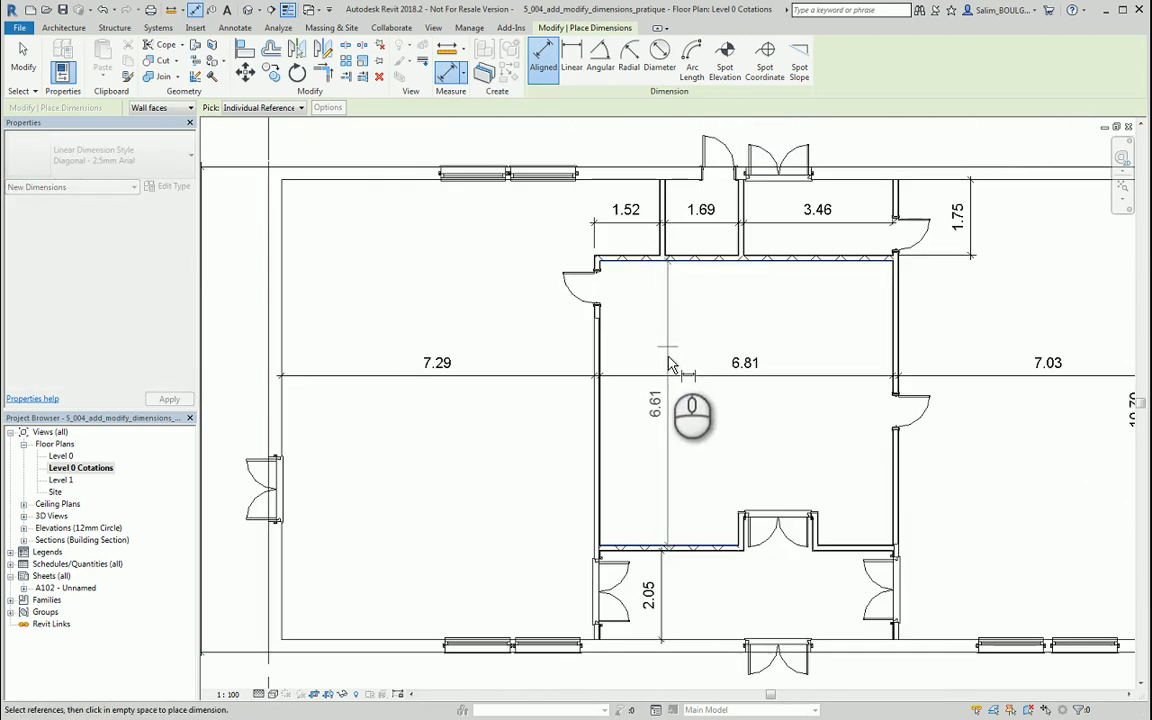
{"action": "left_click", "coordinate": [663, 462]}
Dimension the distance inside the central room from its grid A side wall to the near face of the double-door recess
{"action": "middle_click_drag", "start_coordinate": [702, 542], "coordinate": [712, 481]}
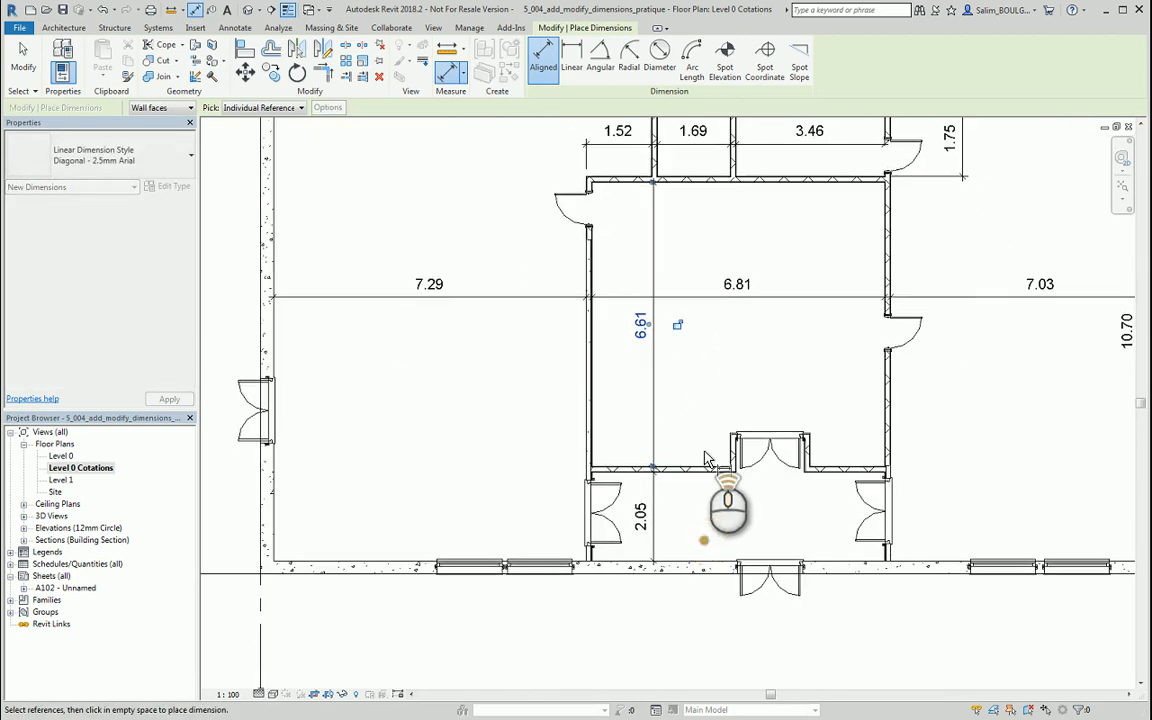
{"action": "scroll", "coordinate": [705, 480], "scroll_direction": "up", "scroll_amount": 3}
{"action": "left_click", "coordinate": [448, 452]}
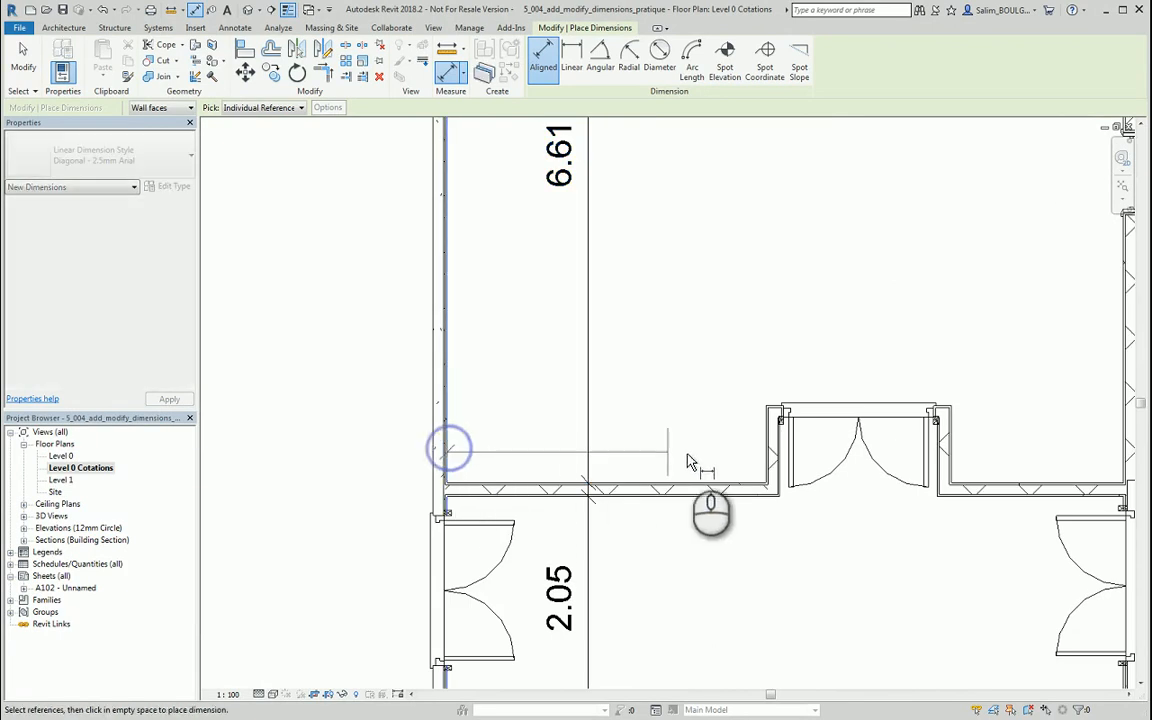
{"action": "left_click", "coordinate": [766, 463]}
{"action": "left_click", "coordinate": [805, 361]}
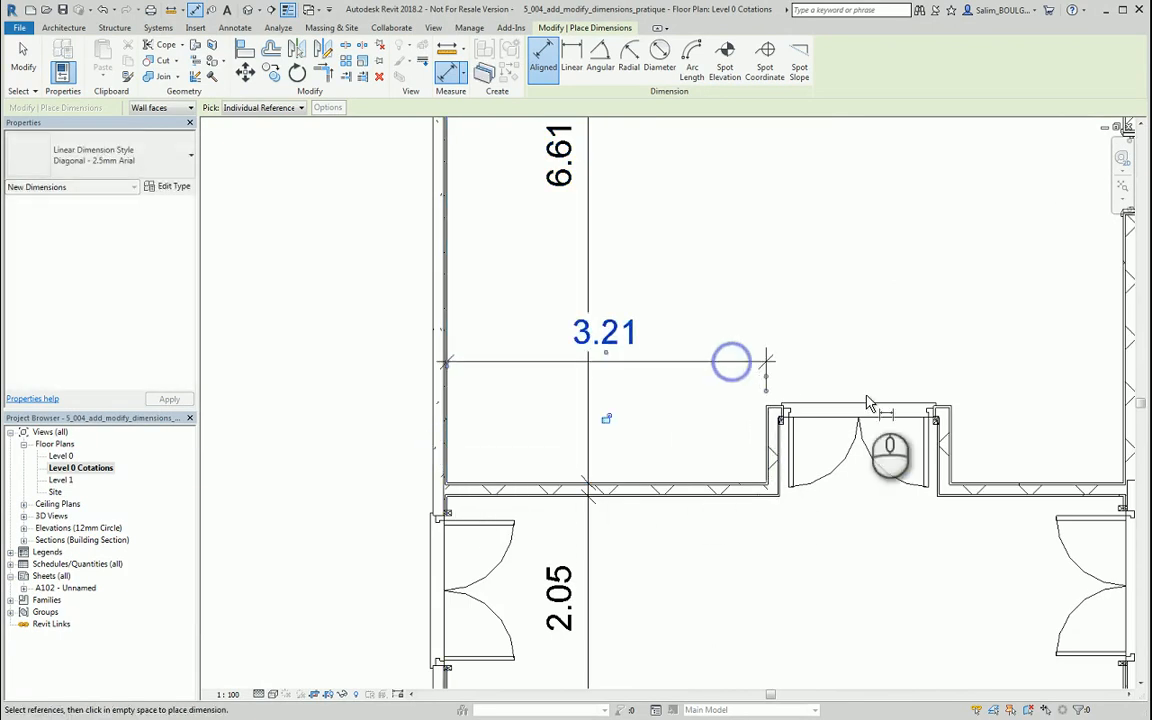
Dimension the distance inside the central room from the double-door recess's outer face to its grid B side wall, and finish dimensioning
{"action": "middle_click_drag", "start_coordinate": [866, 400], "coordinate": [658, 377]}
{"action": "left_click", "coordinate": [910, 438]}
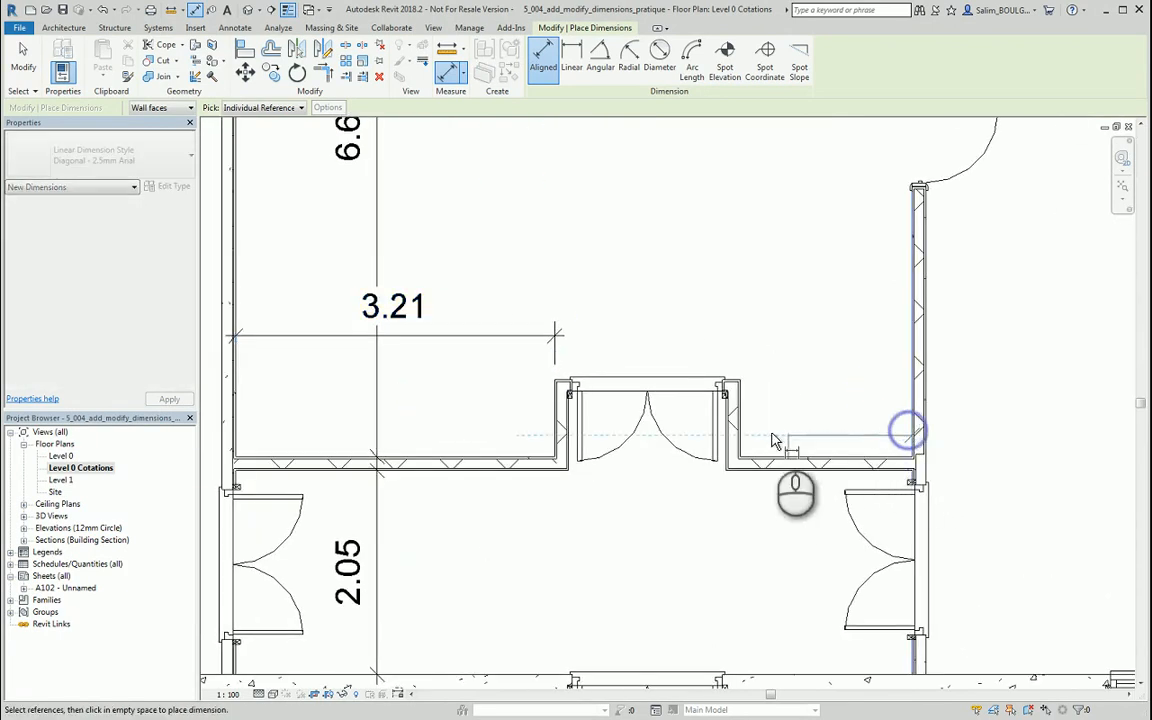
{"action": "left_click", "coordinate": [739, 432]}
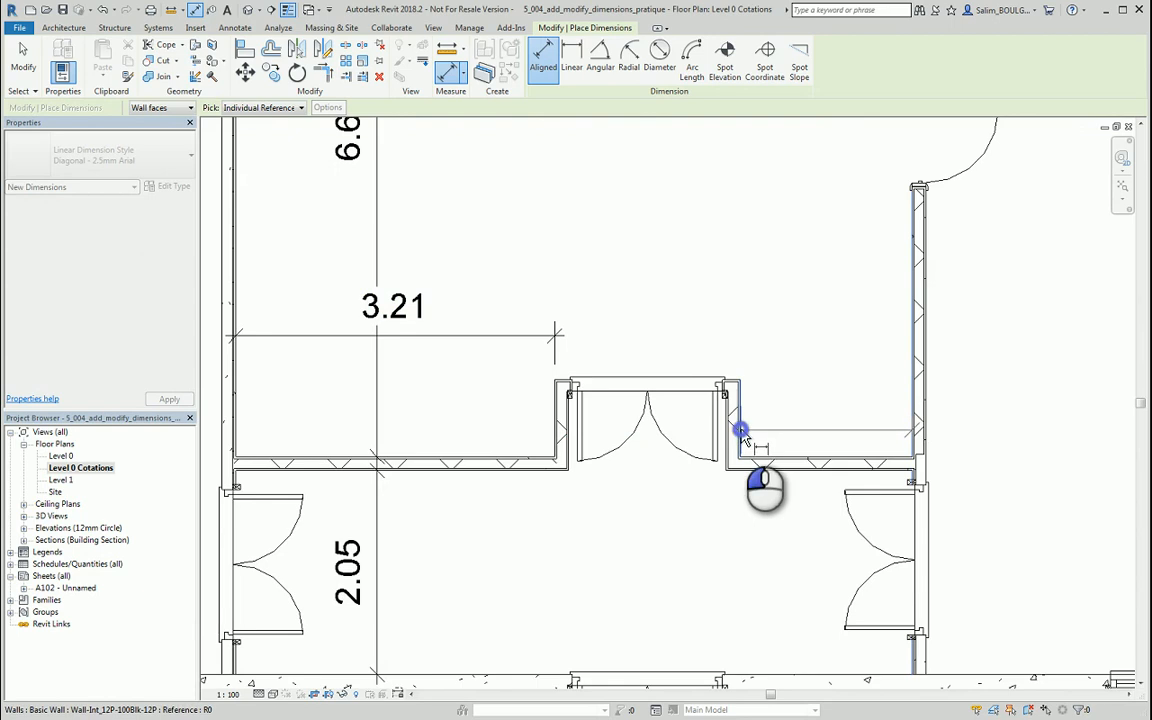
{"action": "left_click", "coordinate": [766, 343]}
{"action": "scroll", "coordinate": [874, 432], "scroll_direction": "down", "scroll_amount": 5}
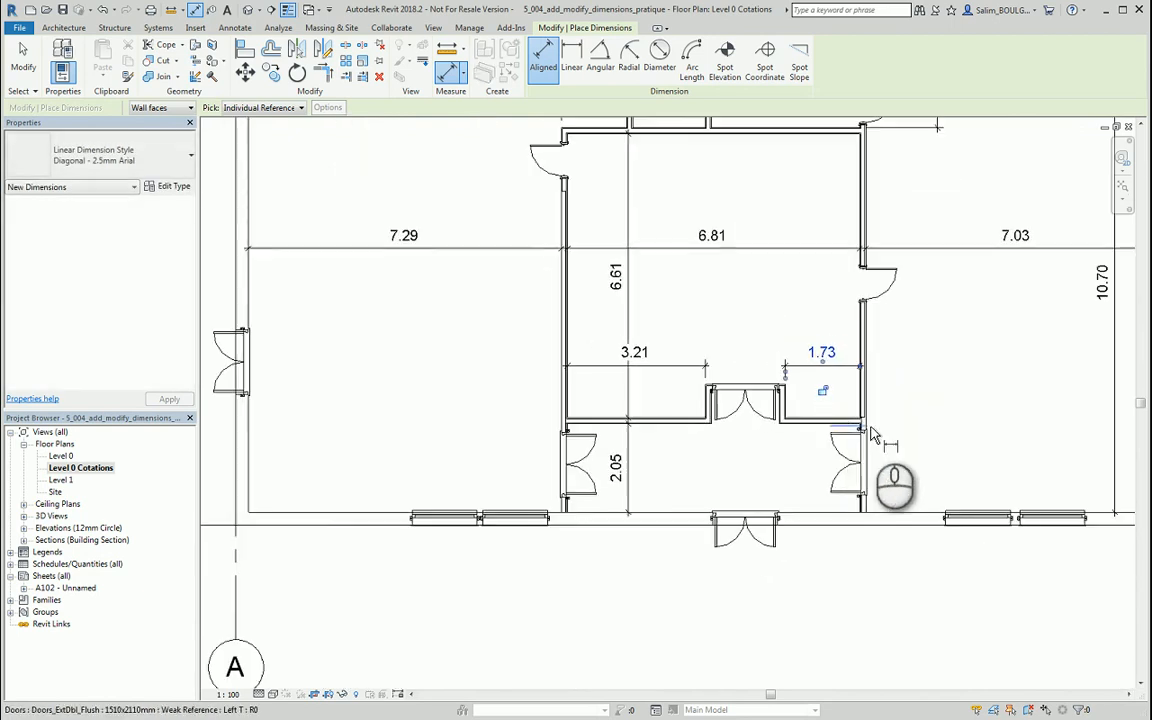
{"action": "middle_click_drag", "start_coordinate": [898, 422], "coordinate": [873, 475]}
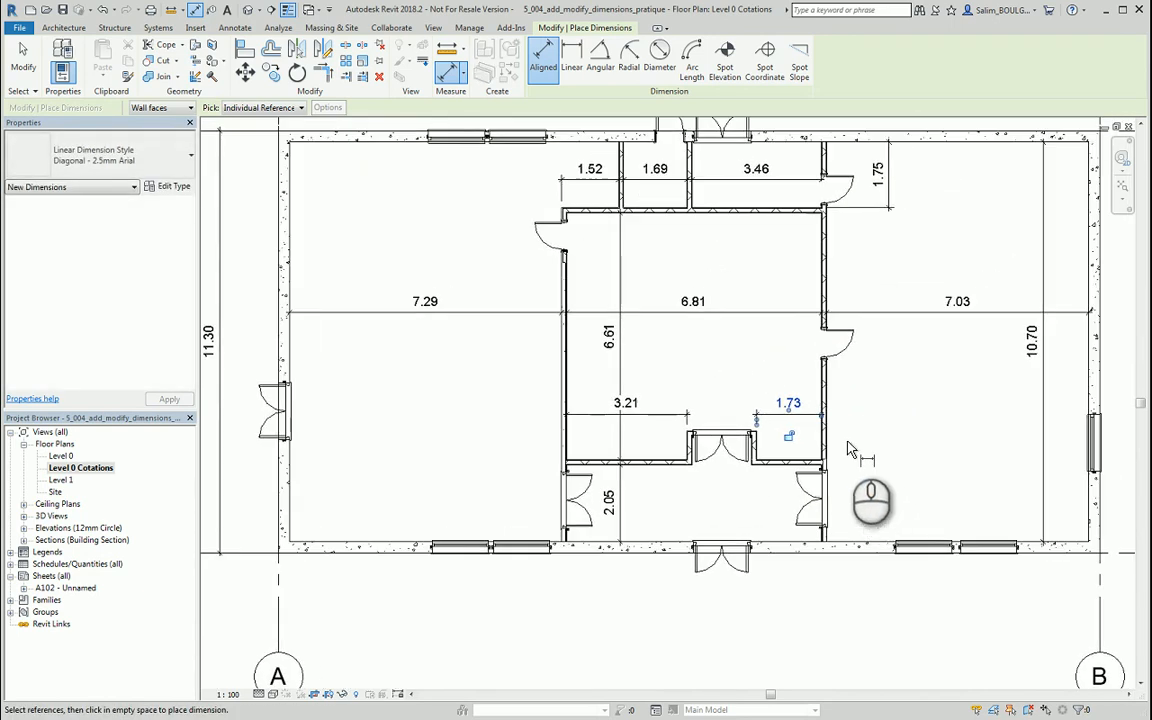
{"action": "middle_click_drag", "start_coordinate": [780, 345], "coordinate": [781, 392]}
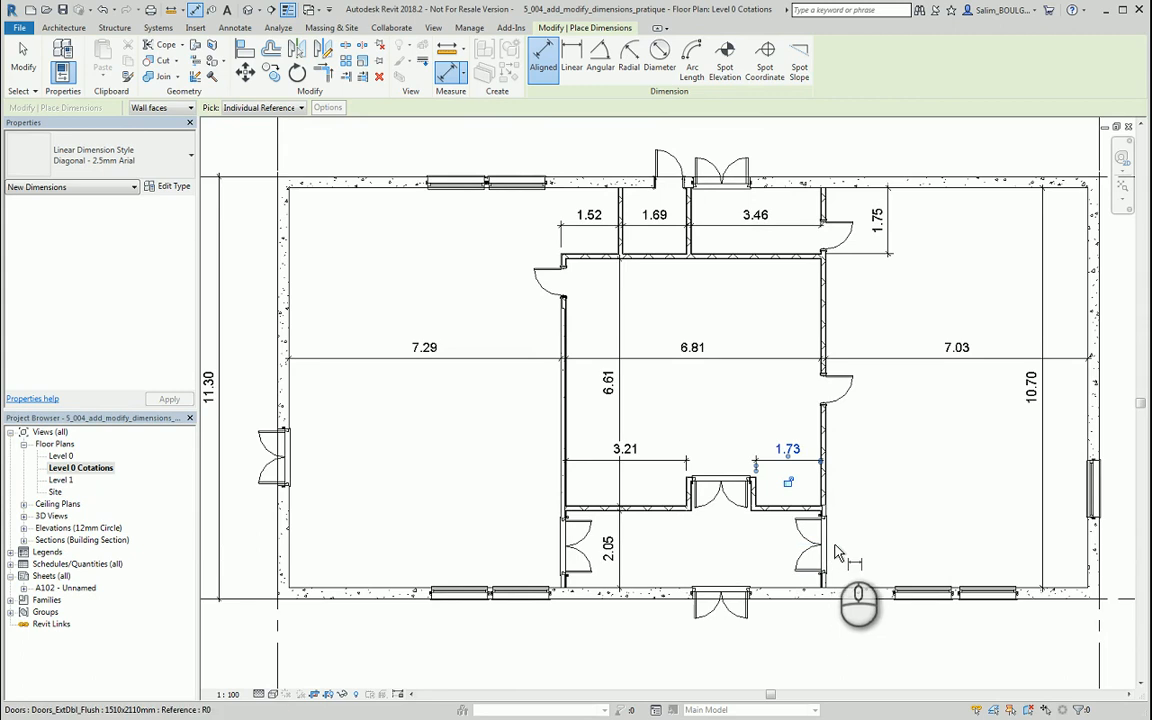
{"action": "middle_click_drag", "start_coordinate": [458, 492], "coordinate": [548, 487]}
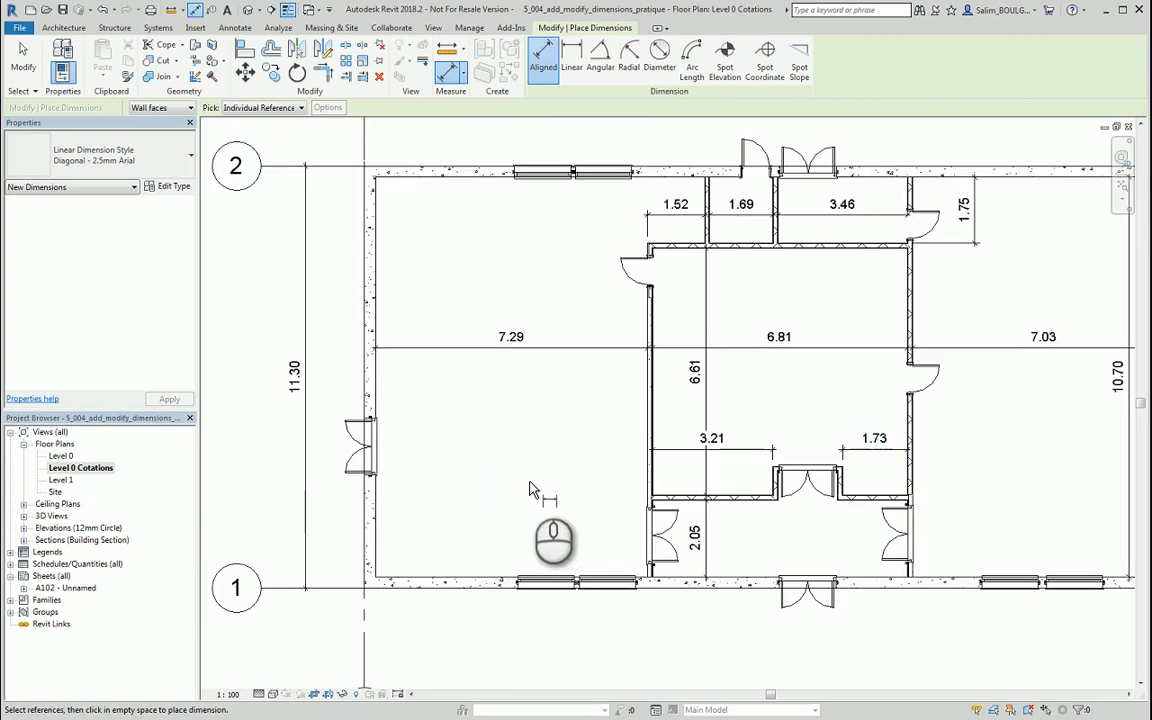
{"action": "key", "text": "Escape"}
{"action": "key", "text": "Escape"}
Make the grid A exterior double door's temporary dimension towards grid 1 permanent and place its line closer to the wall
{"action": "scroll", "coordinate": [391, 483], "scroll_direction": "up", "scroll_amount": 2}
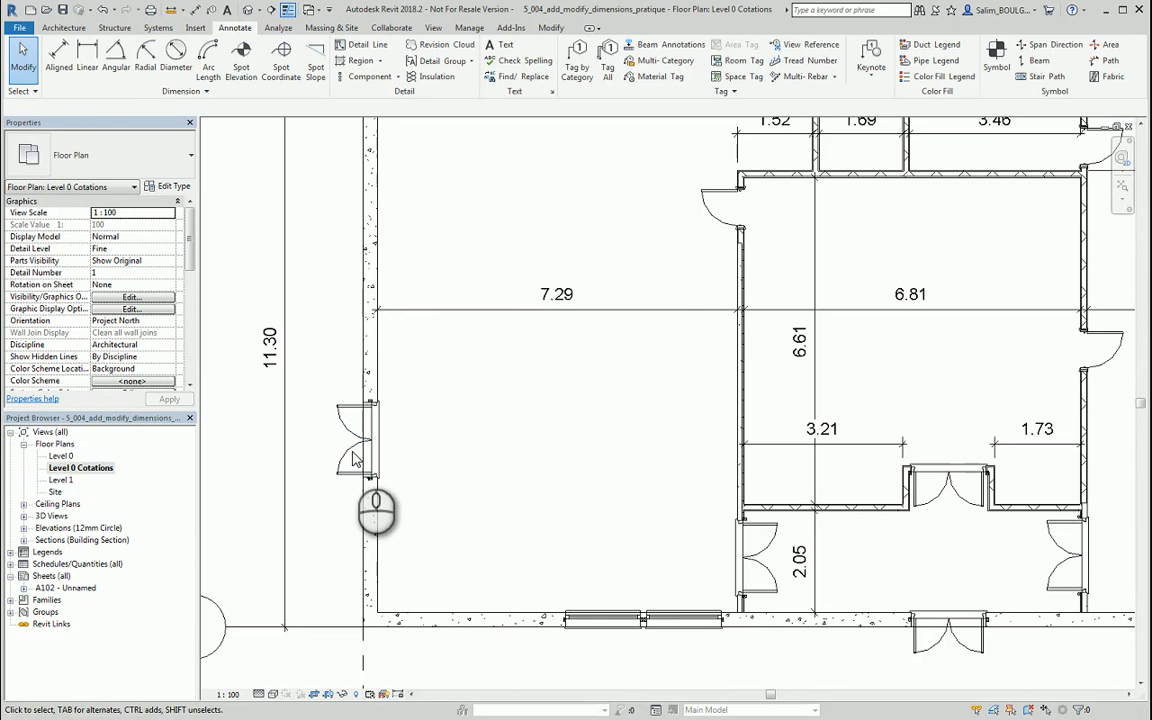
{"action": "left_click", "coordinate": [352, 447]}
{"action": "middle_click_drag", "start_coordinate": [540, 468], "coordinate": [733, 432]}
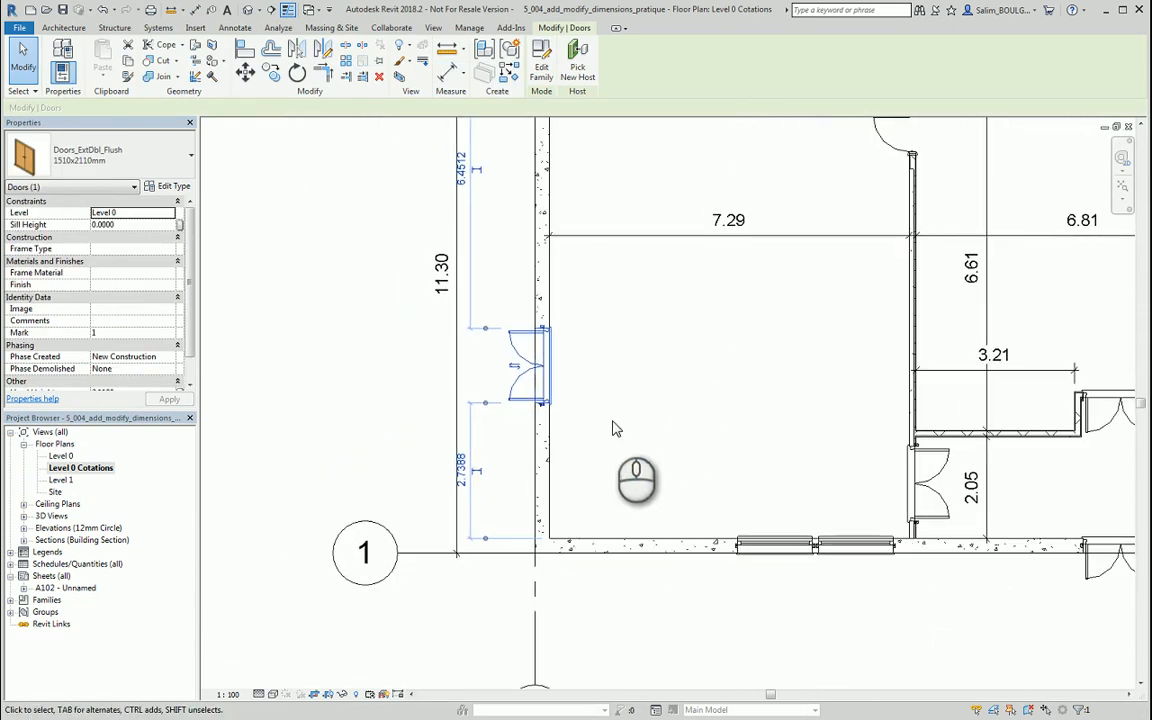
{"action": "left_click", "coordinate": [478, 477]}
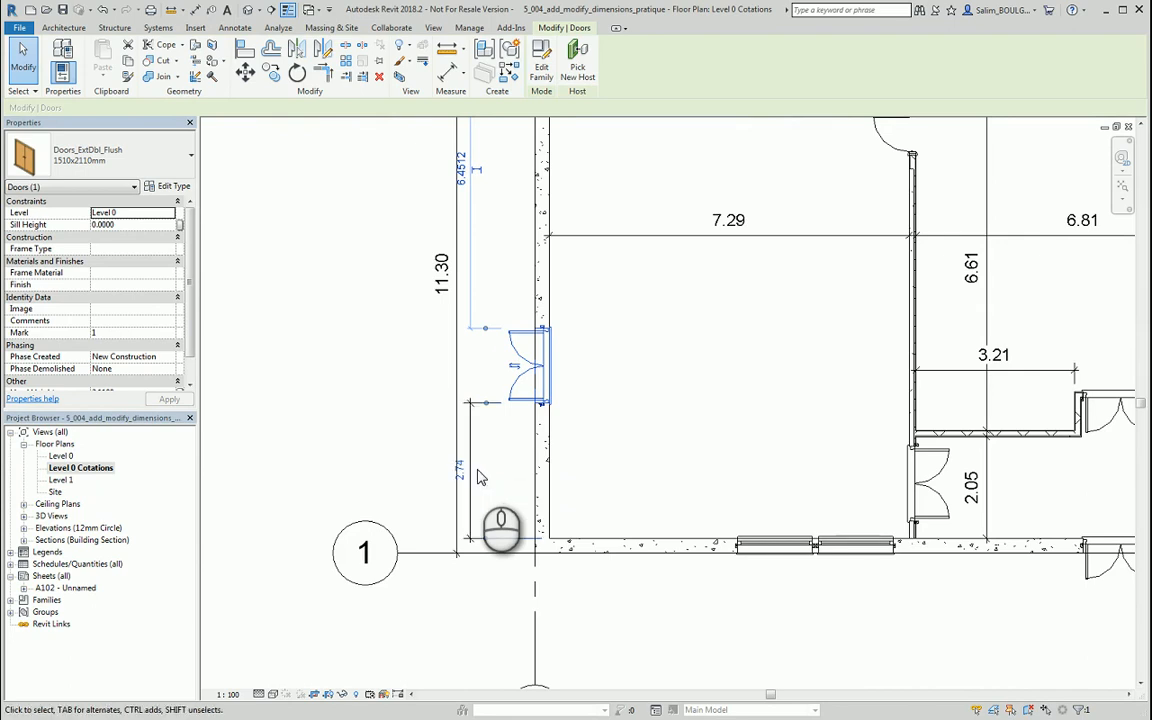
{"action": "left_click", "coordinate": [472, 480]}
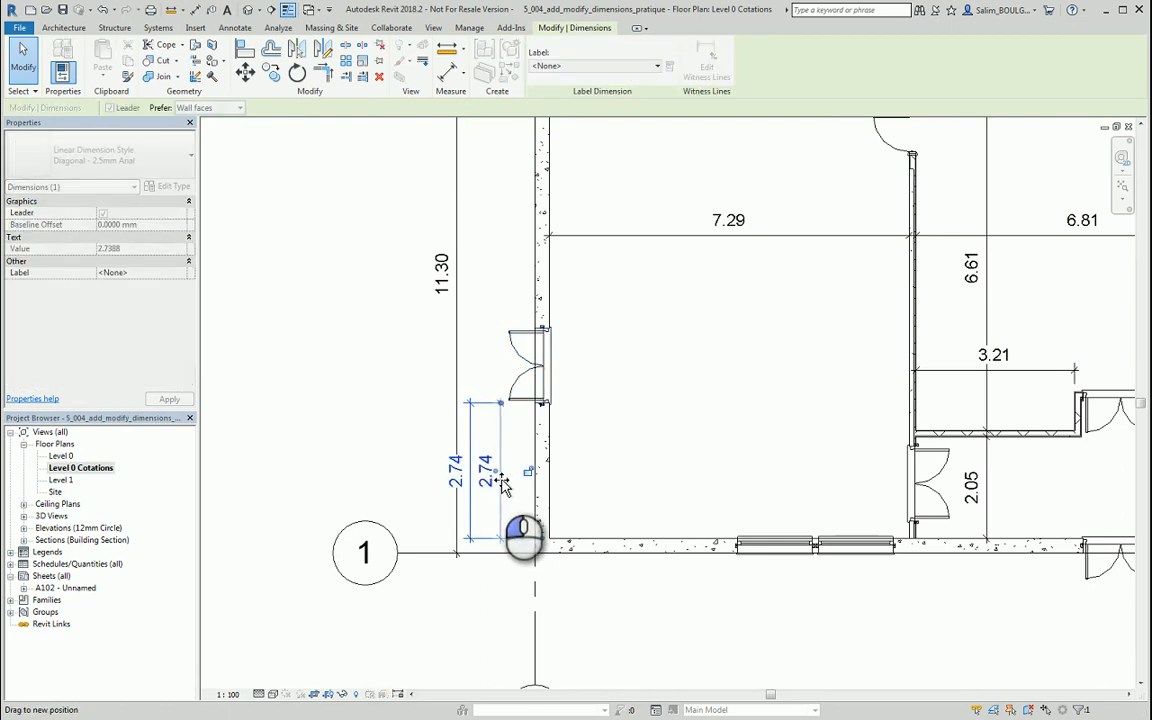
{"action": "scroll", "coordinate": [612, 468], "scroll_direction": "down", "scroll_amount": 1}
{"action": "scroll", "coordinate": [664, 462], "scroll_direction": "down", "scroll_amount": 2}
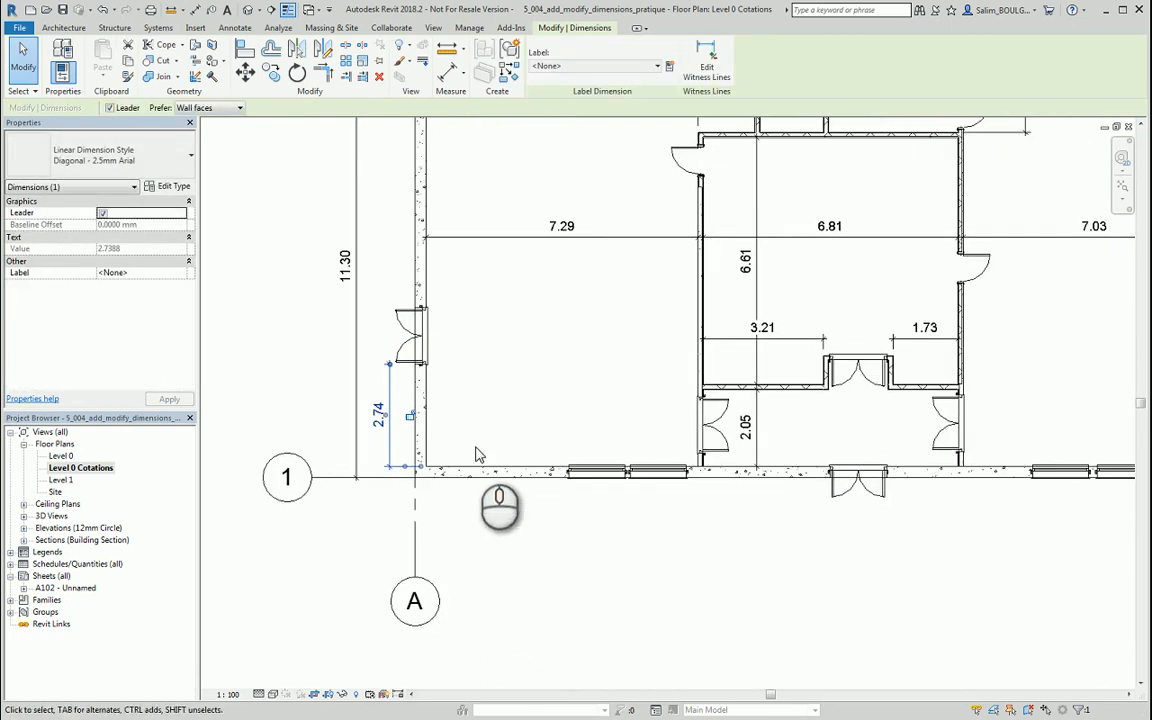
Move the grid 1 end witness line of the grid A door's dimension from the wall's inner face to its outer face
{"action": "scroll", "coordinate": [411, 463], "scroll_direction": "up", "scroll_amount": 3}
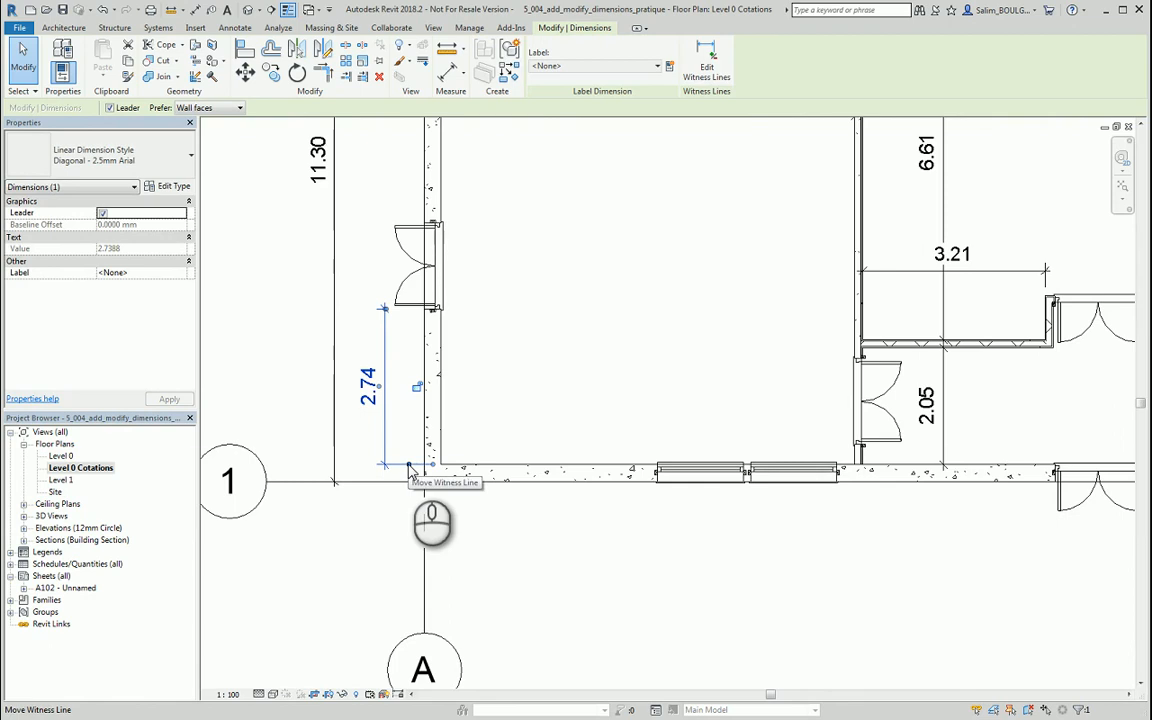
{"action": "left_click_drag", "start_coordinate": [409, 468], "coordinate": [418, 482]}
{"action": "scroll", "coordinate": [465, 521], "scroll_direction": "down", "scroll_amount": 3}
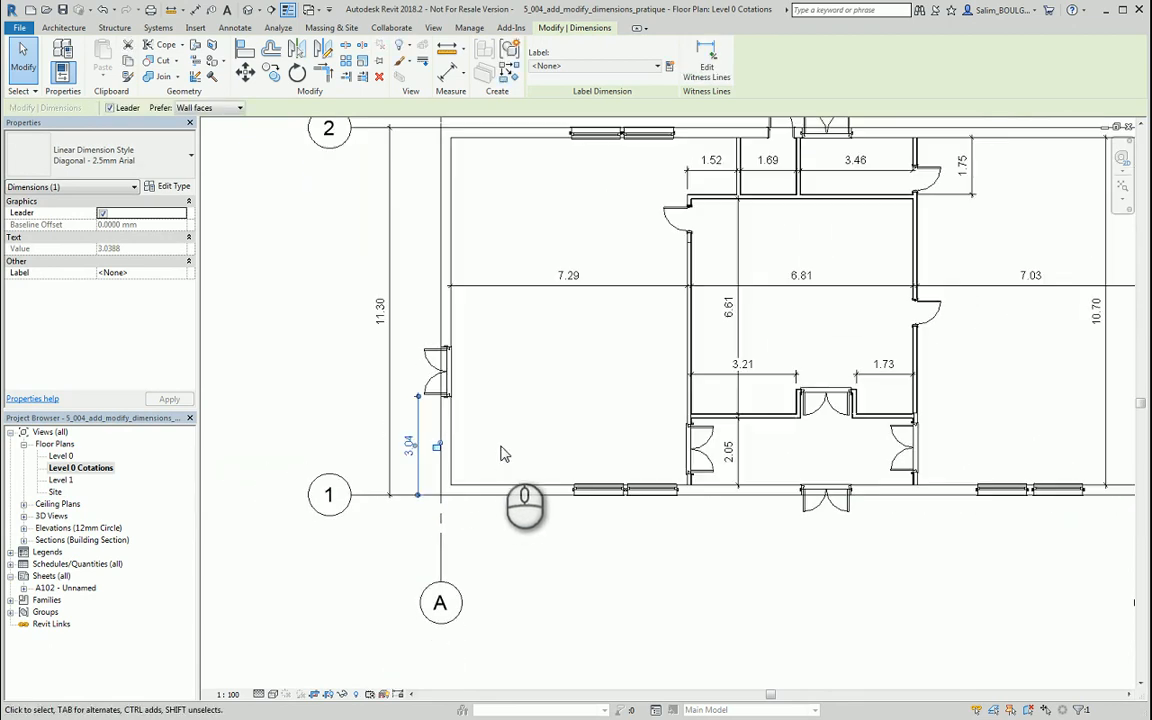
Make the temporary dimension of the grid 2 wall's window nearest grid A permanent and extend its witness line to grid A
{"action": "middle_click_drag", "start_coordinate": [500, 445], "coordinate": [474, 529]}
{"action": "middle_click_drag", "start_coordinate": [563, 451], "coordinate": [522, 579]}
{"action": "scroll", "coordinate": [522, 403], "scroll_direction": "up", "scroll_amount": 1}
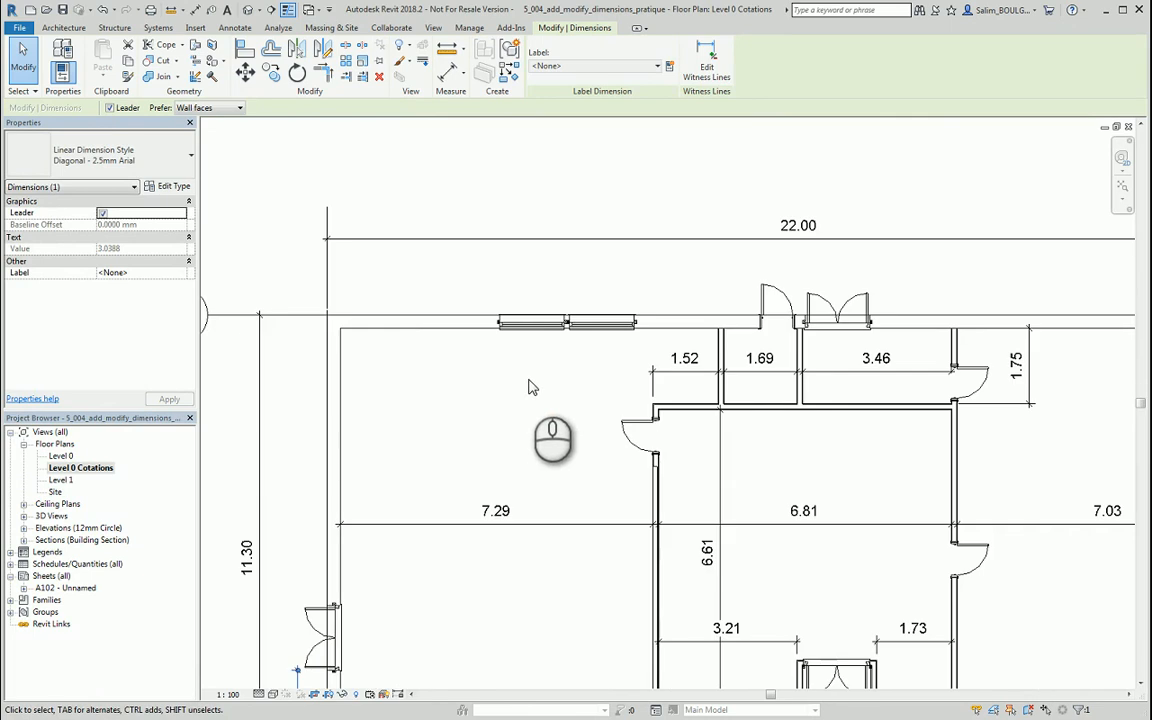
{"action": "left_click", "coordinate": [525, 322]}
{"action": "left_click", "coordinate": [418, 284]}
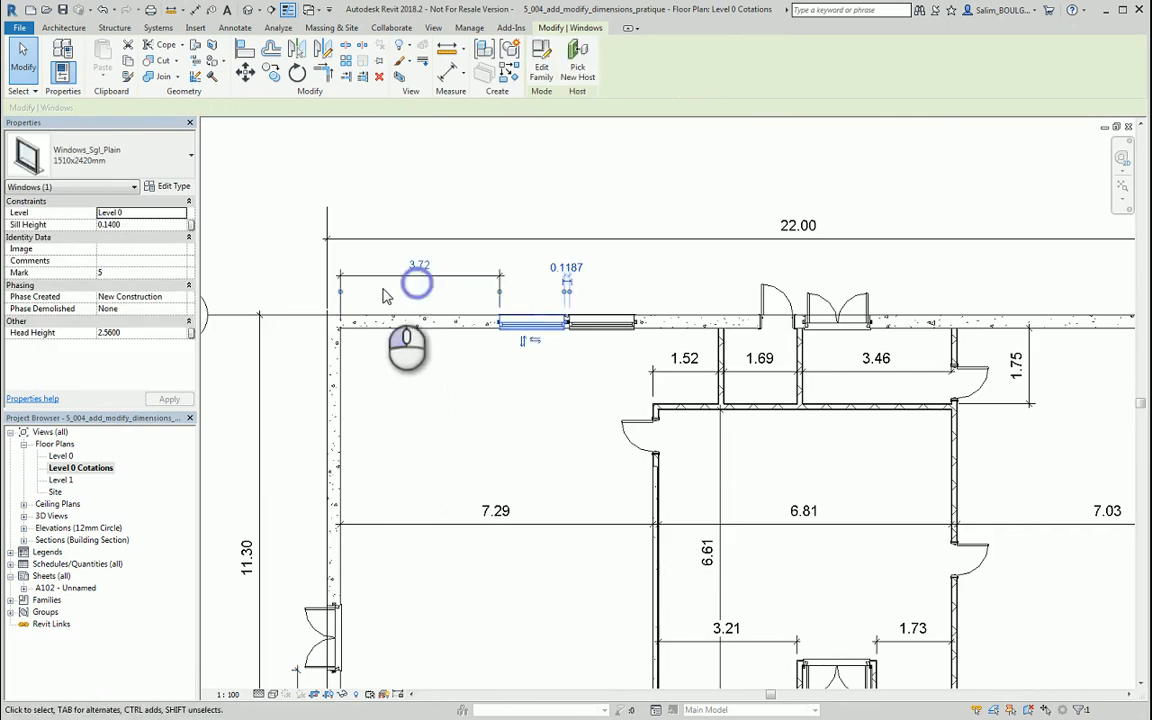
{"action": "mouse_move", "coordinate": [340, 292]}
{"action": "left_mouse_down"}
{"action": "mouse_move", "coordinate": [326, 298]}
{"action": "mouse_move", "coordinate": [332, 343]}
{"action": "left_mouse_up"}
{"action": "left_click", "coordinate": [437, 352]}
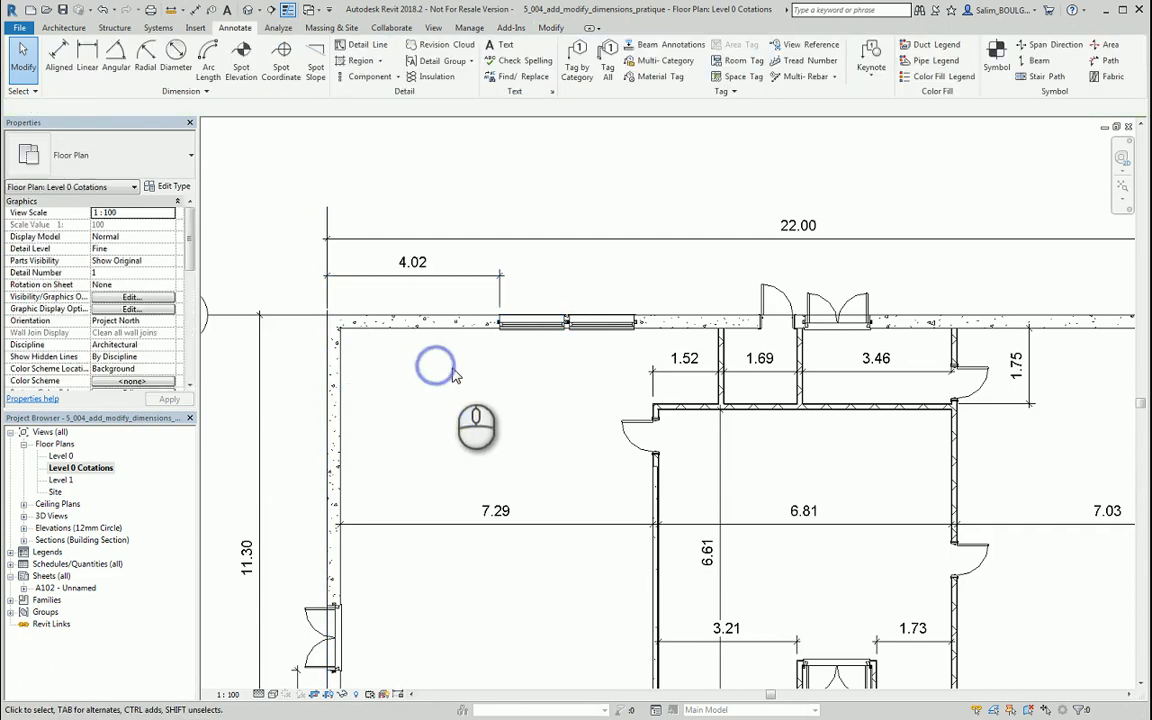
Make the grid 2 double door's temporary dimension to grid B permanent and move it in line with the window's offset dimension
{"action": "scroll", "coordinate": [500, 345], "scroll_direction": "down", "scroll_amount": 3}
{"action": "scroll", "coordinate": [745, 450], "scroll_direction": "up", "scroll_amount": 3}
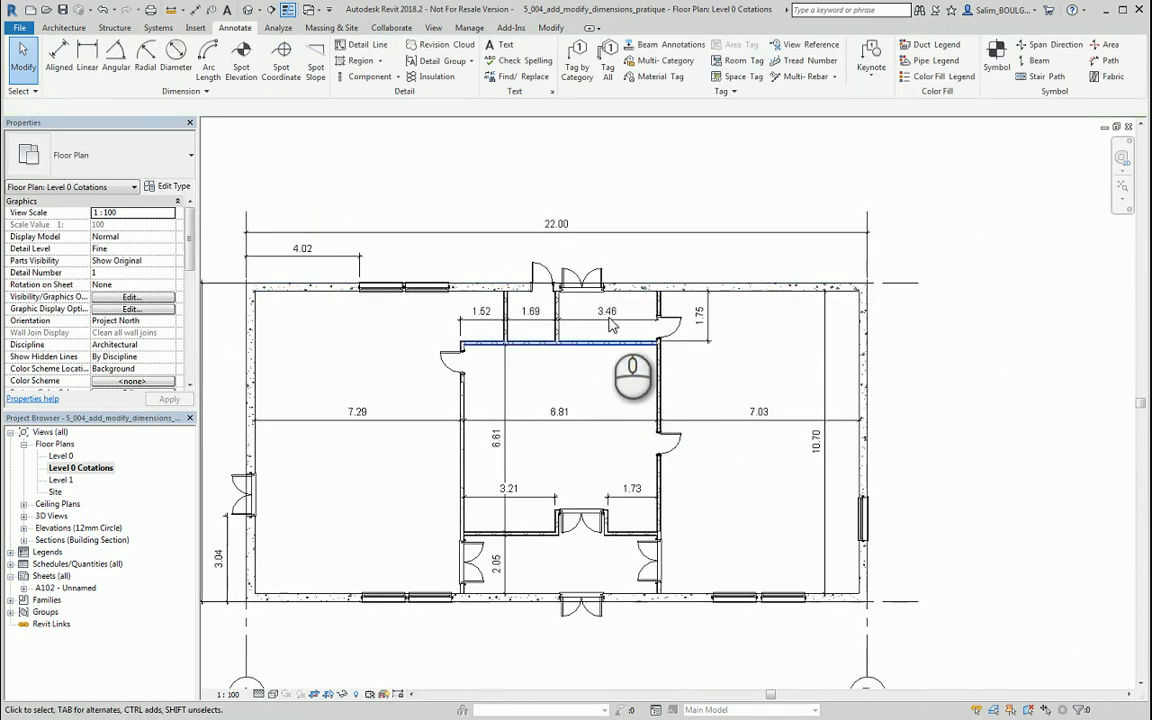
{"action": "left_click", "coordinate": [589, 283]}
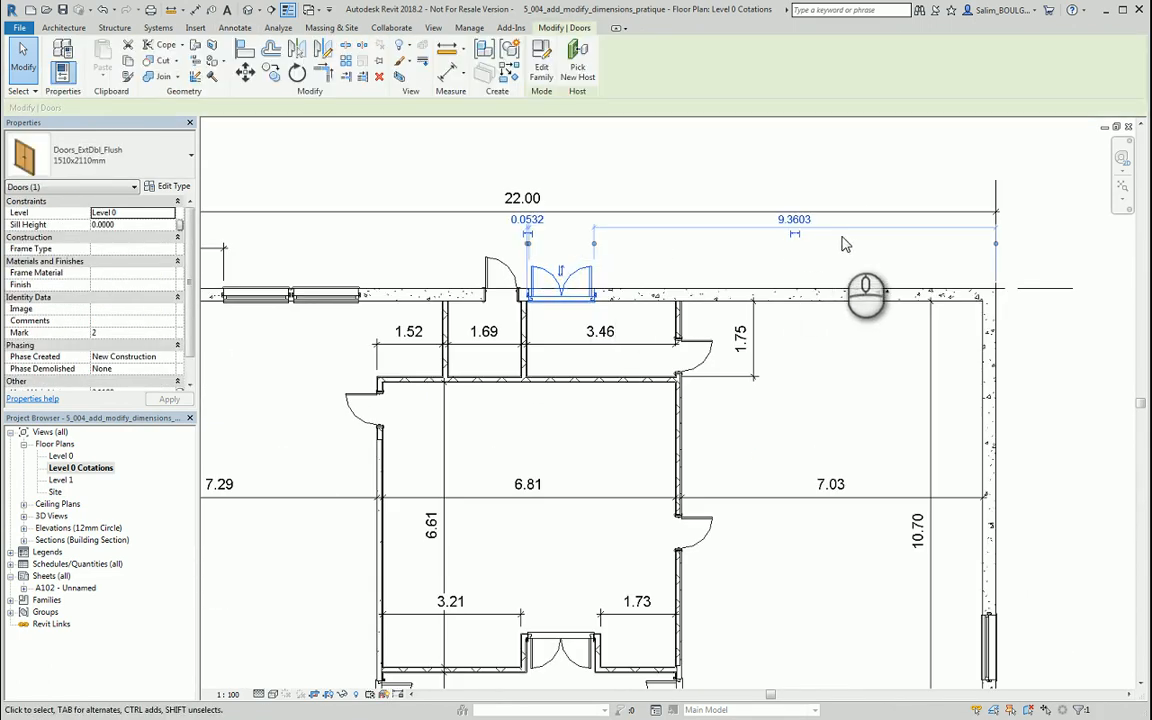
{"action": "left_click", "coordinate": [791, 234]}
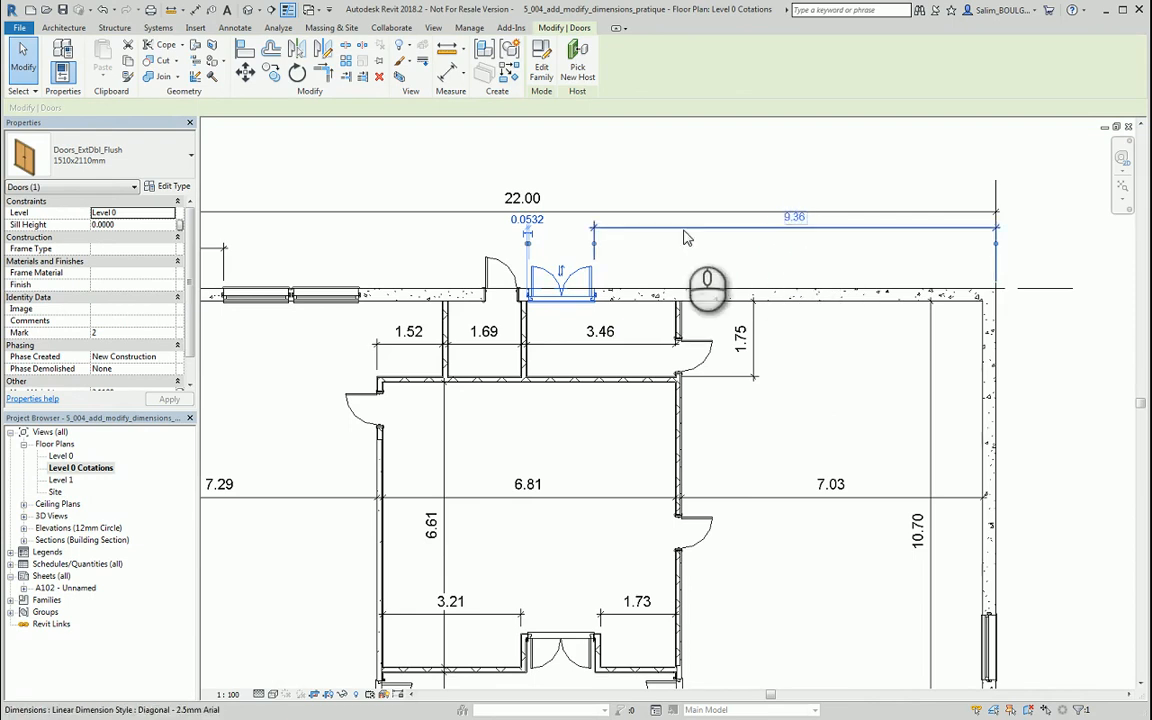
{"action": "left_click_drag", "start_coordinate": [683, 232], "coordinate": [700, 262]}
{"action": "scroll", "coordinate": [700, 262], "scroll_direction": "down", "scroll_amount": 2}
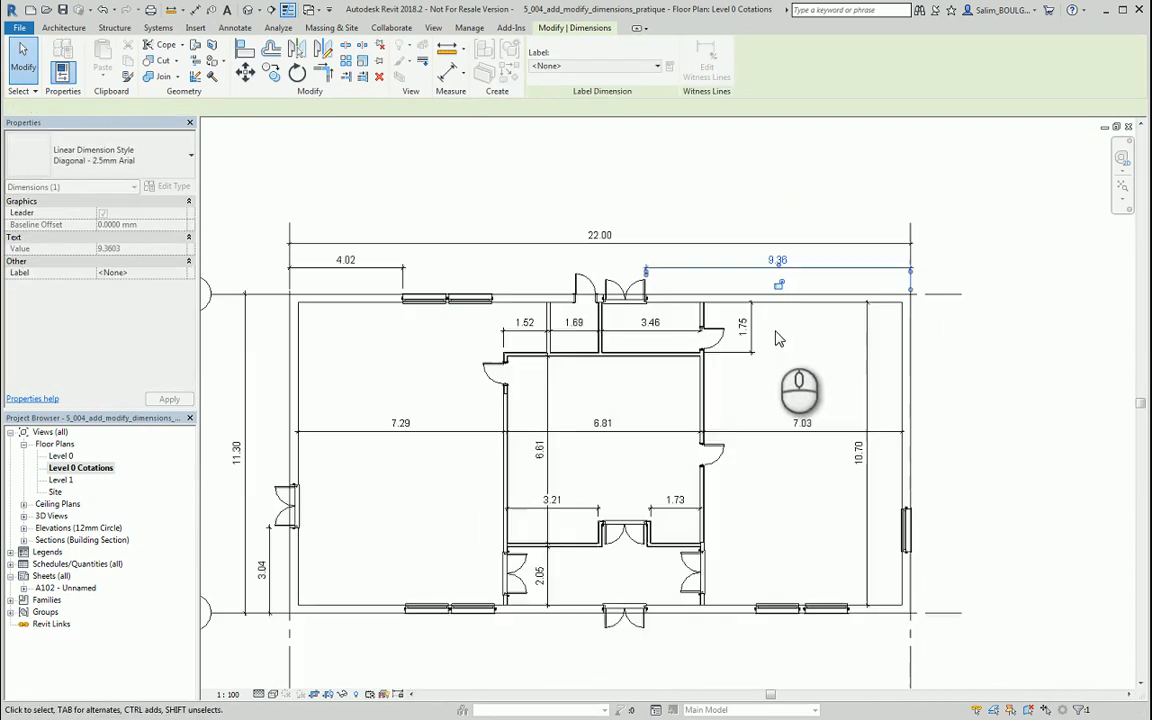
{"action": "middle_click_drag", "start_coordinate": [781, 337], "coordinate": [781, 381]}
{"action": "left_click", "coordinate": [918, 376]}
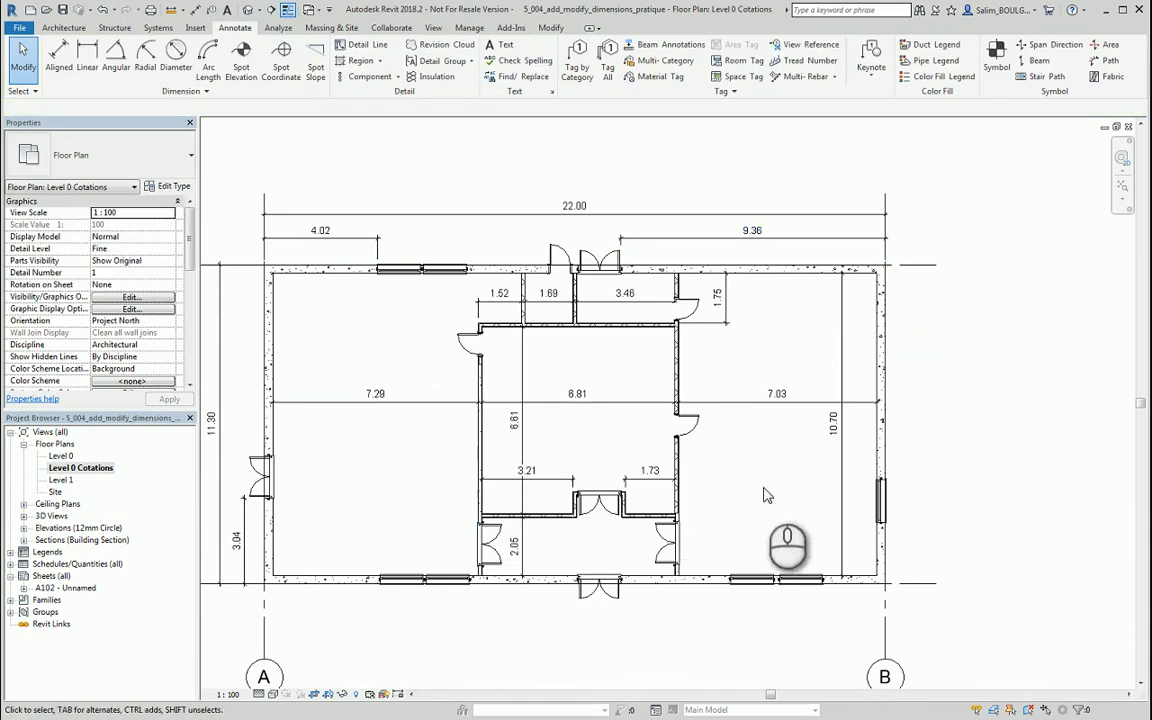
Dimension the grid B window's offset from the outer face of the grid 1 wall using its adjusted temporary dimension
{"action": "scroll", "coordinate": [789, 352], "scroll_direction": "up", "scroll_amount": 2}
{"action": "middle_click_drag", "start_coordinate": [755, 380], "coordinate": [702, 382]}
{"action": "left_click", "coordinate": [763, 428]}
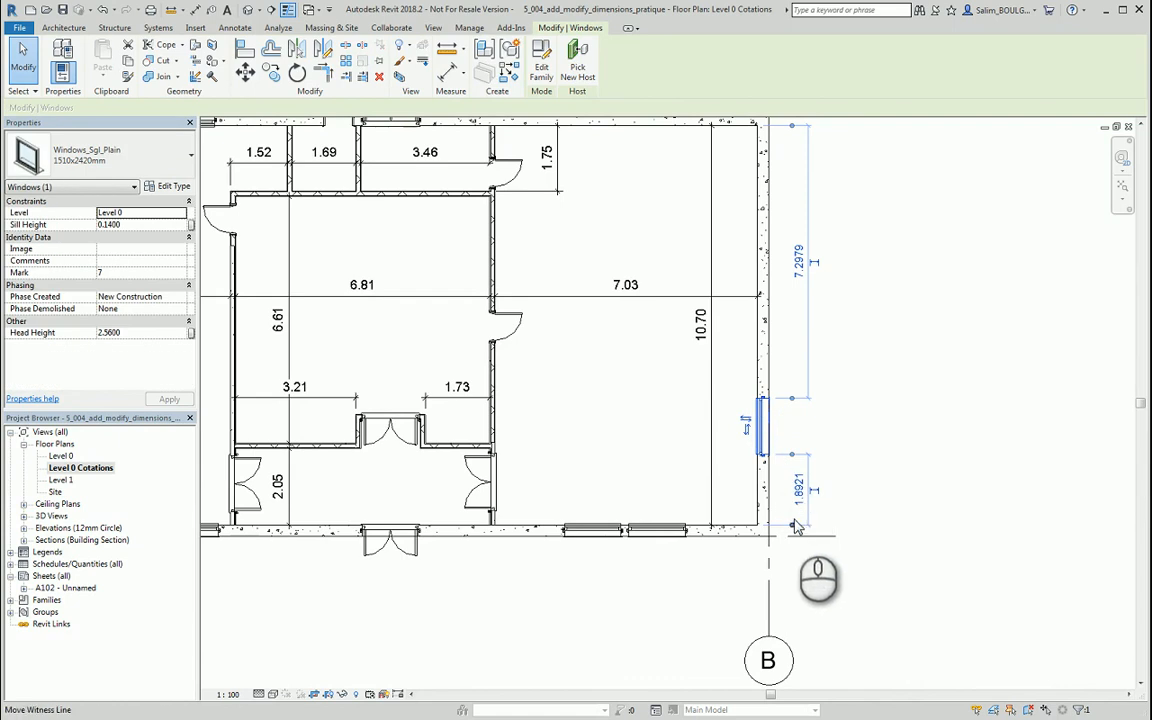
{"action": "left_click_drag", "start_coordinate": [790, 530], "coordinate": [755, 540]}
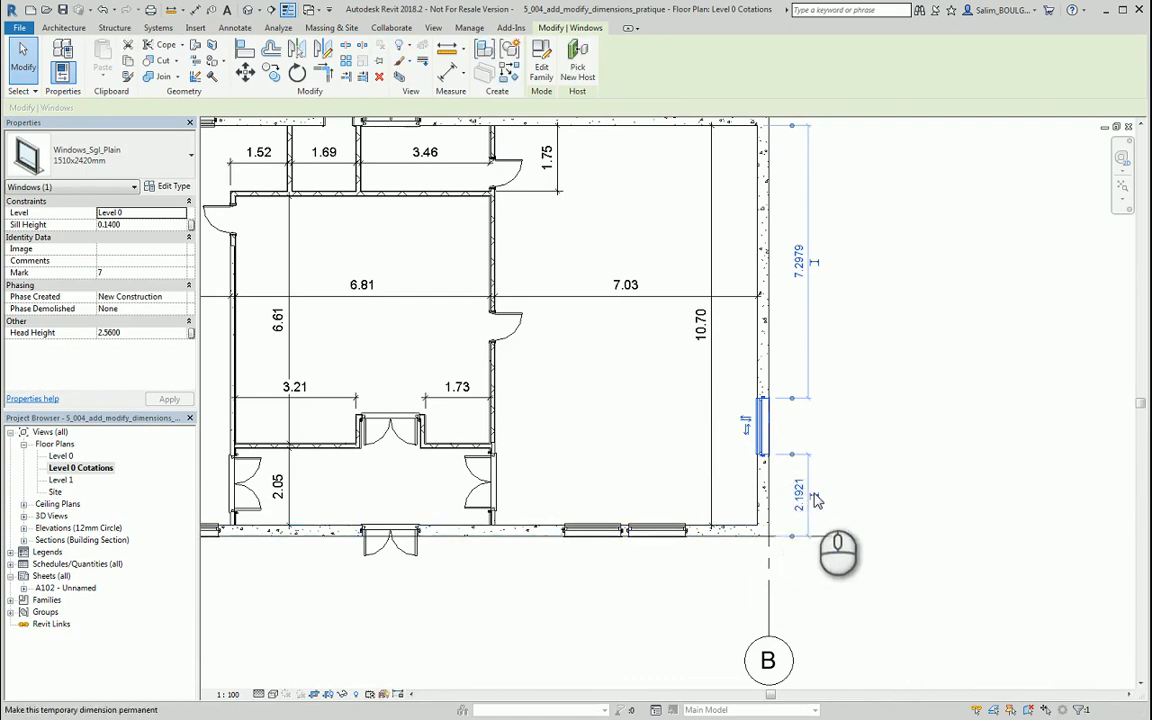
{"action": "key", "text": "Escape"}
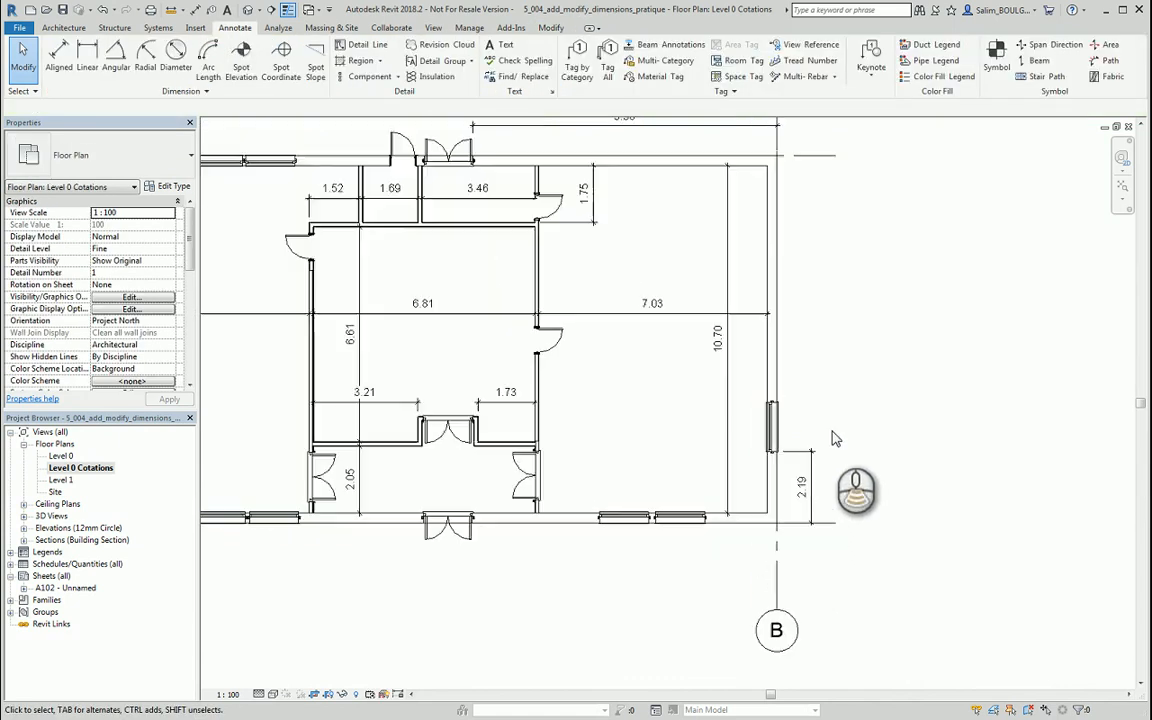
Make the temporary dimension between grid B and the nearest window on the grid 1 wall permanent
{"action": "scroll", "coordinate": [833, 440], "scroll_direction": "down", "scroll_amount": 3}
{"action": "scroll", "coordinate": [815, 458], "scroll_direction": "up", "scroll_amount": 3}
{"action": "left_click", "coordinate": [800, 420]}
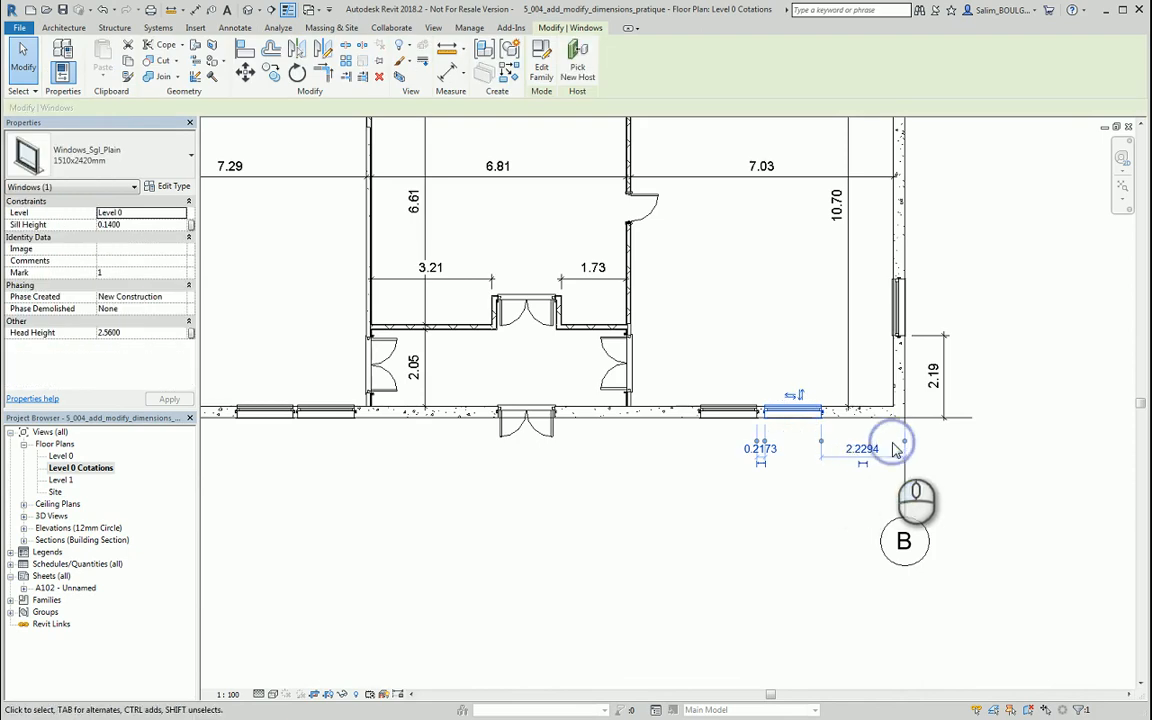
{"action": "left_click", "coordinate": [862, 463]}
{"action": "key", "text": "Escape"}
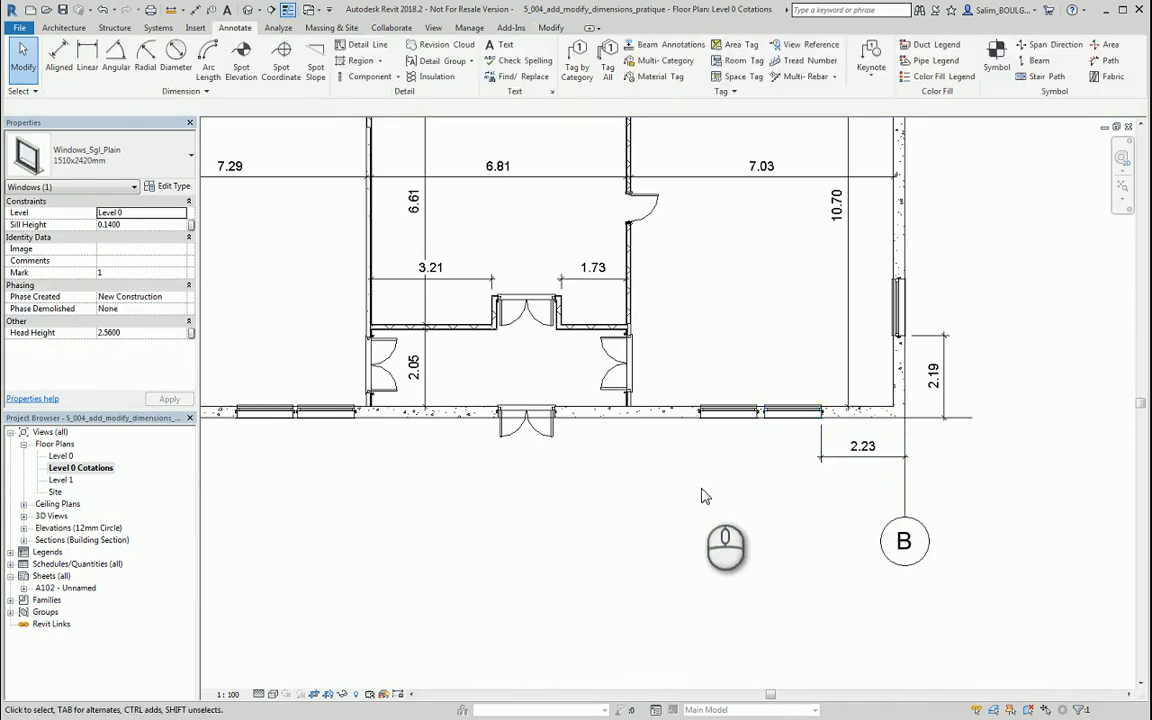
Make the grid 1 entrance double door's temporary dimension to grid B permanent and place it outside the window's offset dimension
{"action": "middle_click_drag", "start_coordinate": [612, 478], "coordinate": [760, 467]}
{"action": "left_click", "coordinate": [737, 425]}
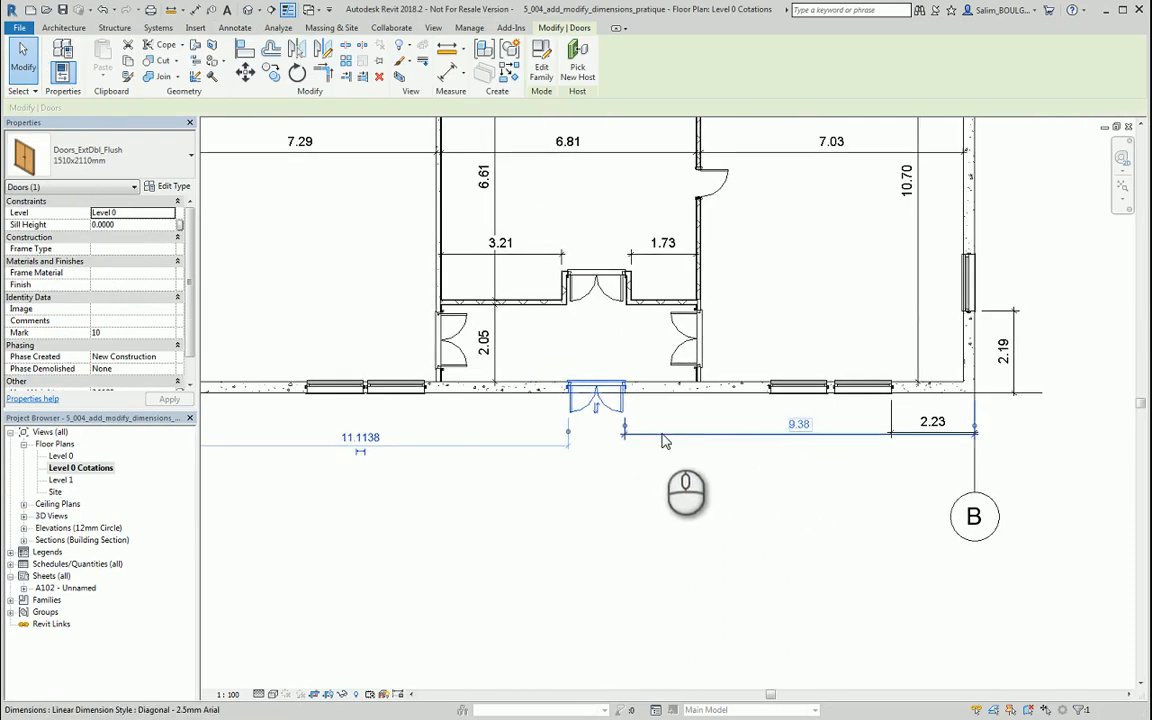
{"action": "left_click_drag", "start_coordinate": [658, 440], "coordinate": [664, 456]}
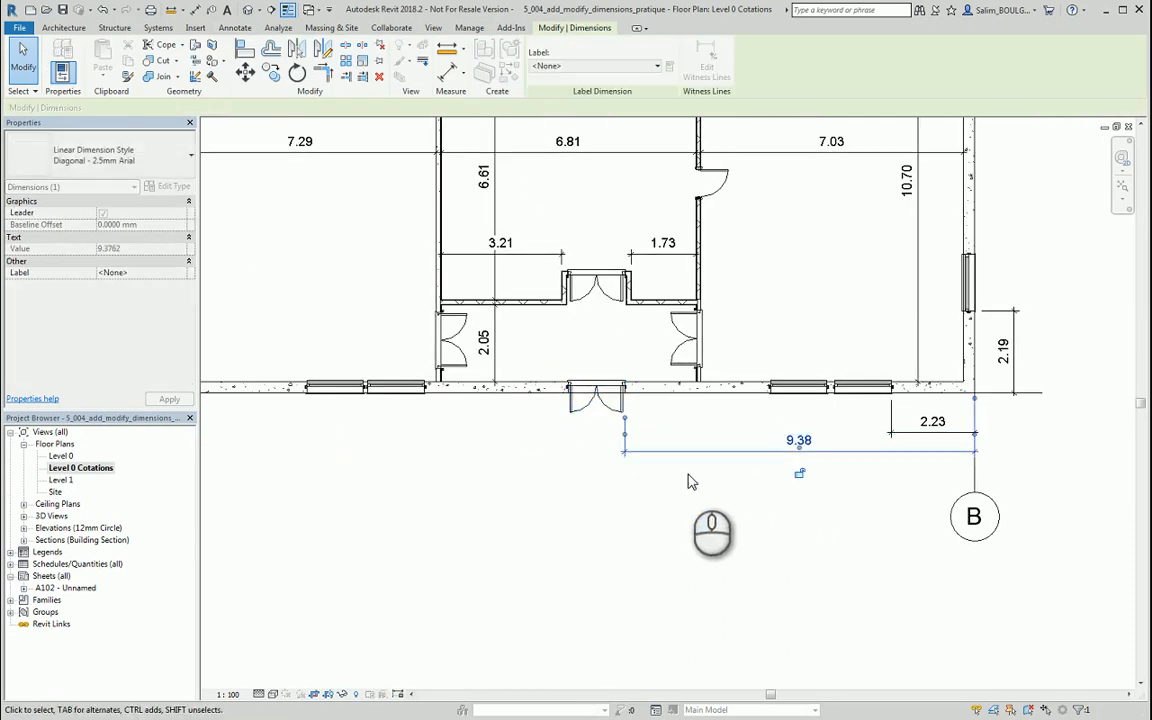
{"action": "left_click", "coordinate": [700, 478]}
Make the entrance double door's temporary dimension to grid A permanent and align it with the door's dimension to grid B
{"action": "middle_click_drag", "start_coordinate": [572, 425], "coordinate": [673, 423]}
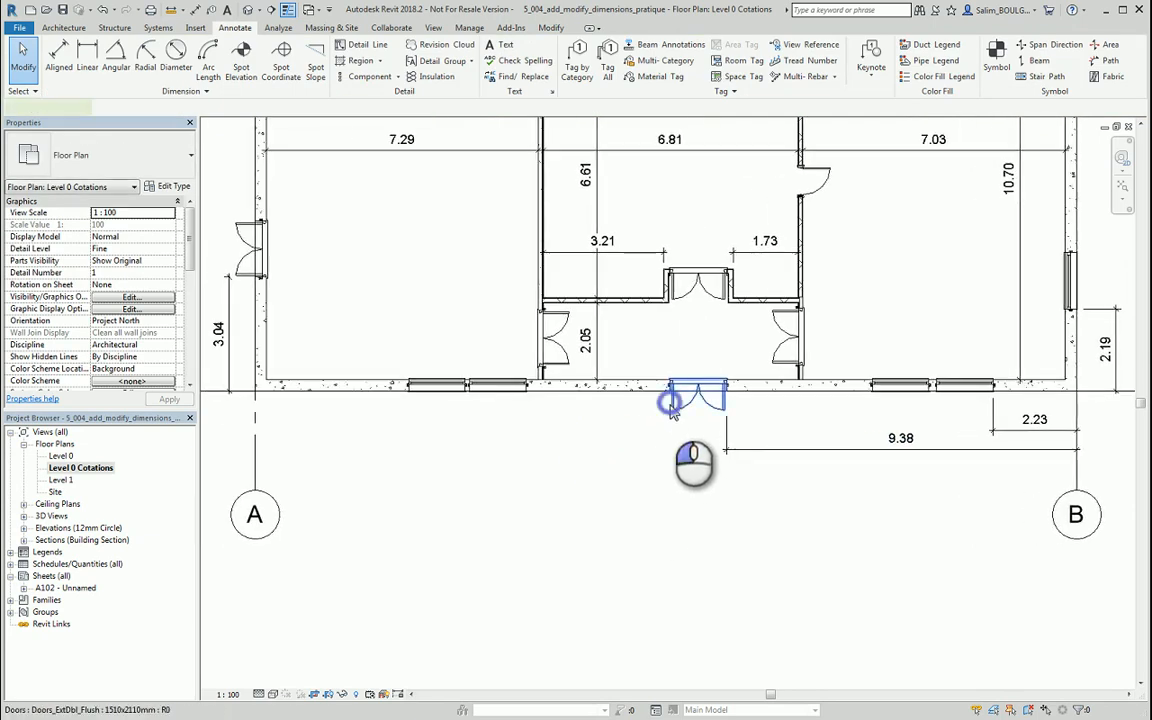
{"action": "left_click", "coordinate": [670, 400]}
{"action": "left_click", "coordinate": [453, 452]}
{"action": "left_click", "coordinate": [670, 466]}
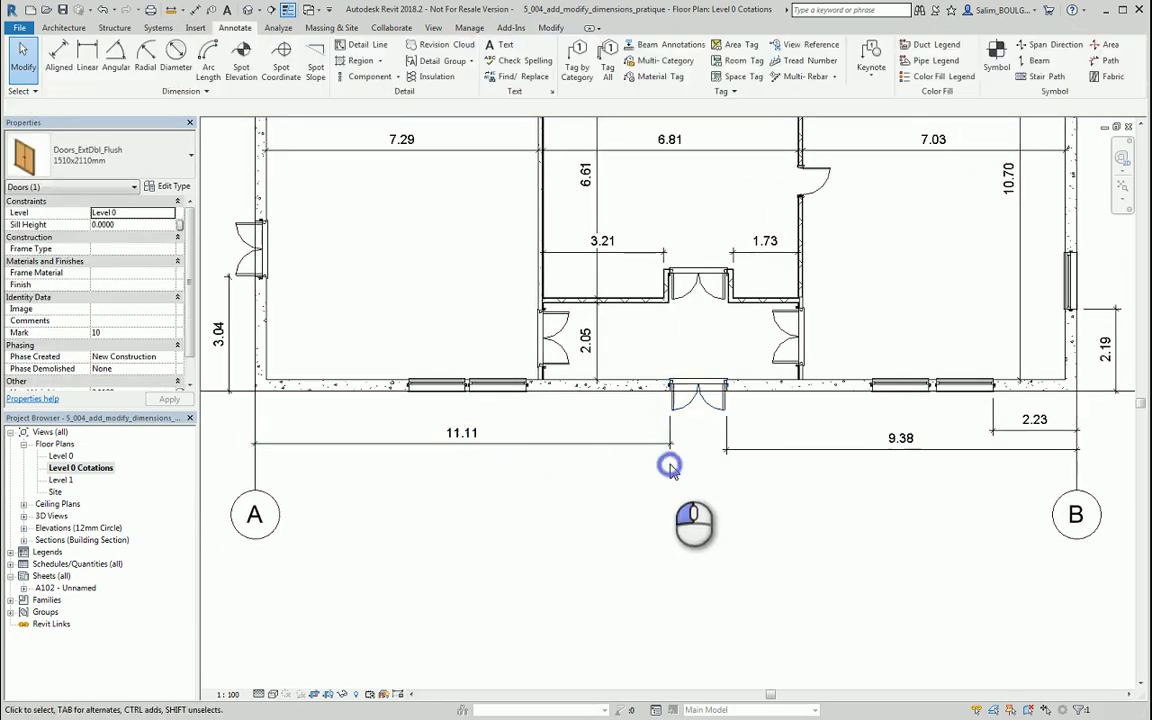
{"action": "middle_click_drag", "start_coordinate": [571, 458], "coordinate": [573, 465]}
{"action": "left_click_drag", "start_coordinate": [596, 458], "coordinate": [596, 470]}
{"action": "left_click", "coordinate": [569, 431]}
Make the temporary dimension between grid A and the nearest window on the grid 1 wall permanent
{"action": "middle_click_drag", "start_coordinate": [569, 431], "coordinate": [594, 426]}
{"action": "left_click", "coordinate": [595, 414]}
{"action": "left_click", "coordinate": [486, 449]}
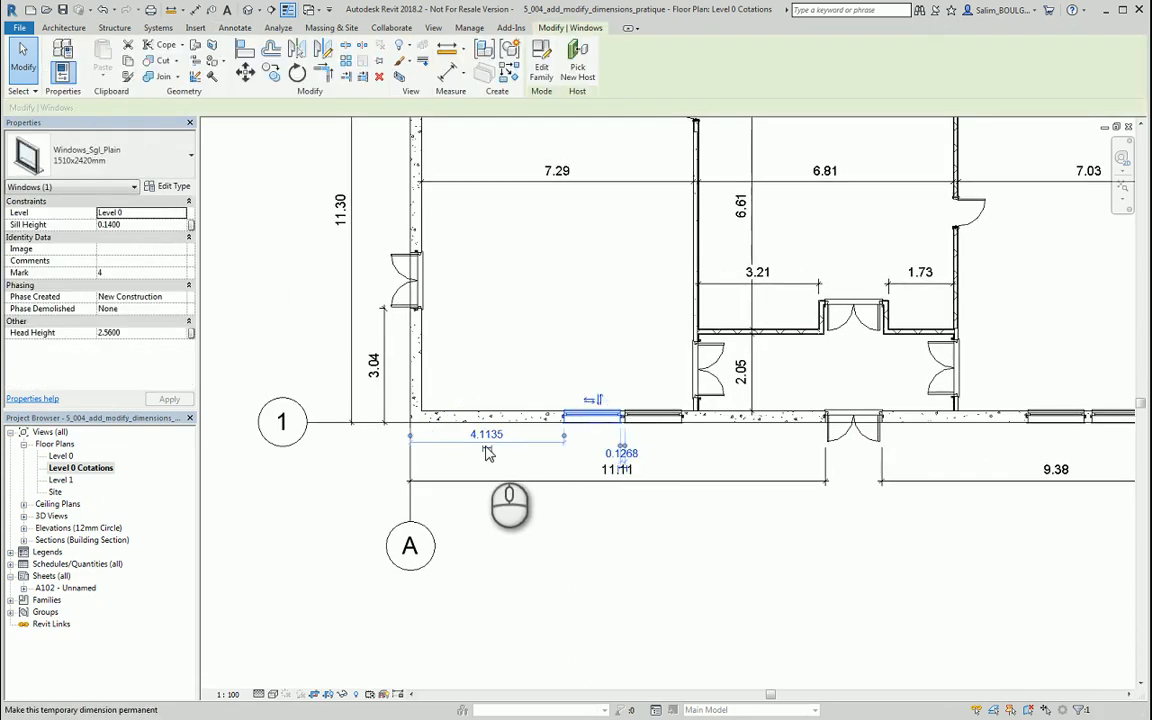
{"action": "left_click", "coordinate": [580, 443]}
{"action": "scroll", "coordinate": [707, 461], "scroll_direction": "down", "scroll_amount": 1}
{"action": "scroll", "coordinate": [707, 461], "scroll_direction": "down", "scroll_amount": 2}
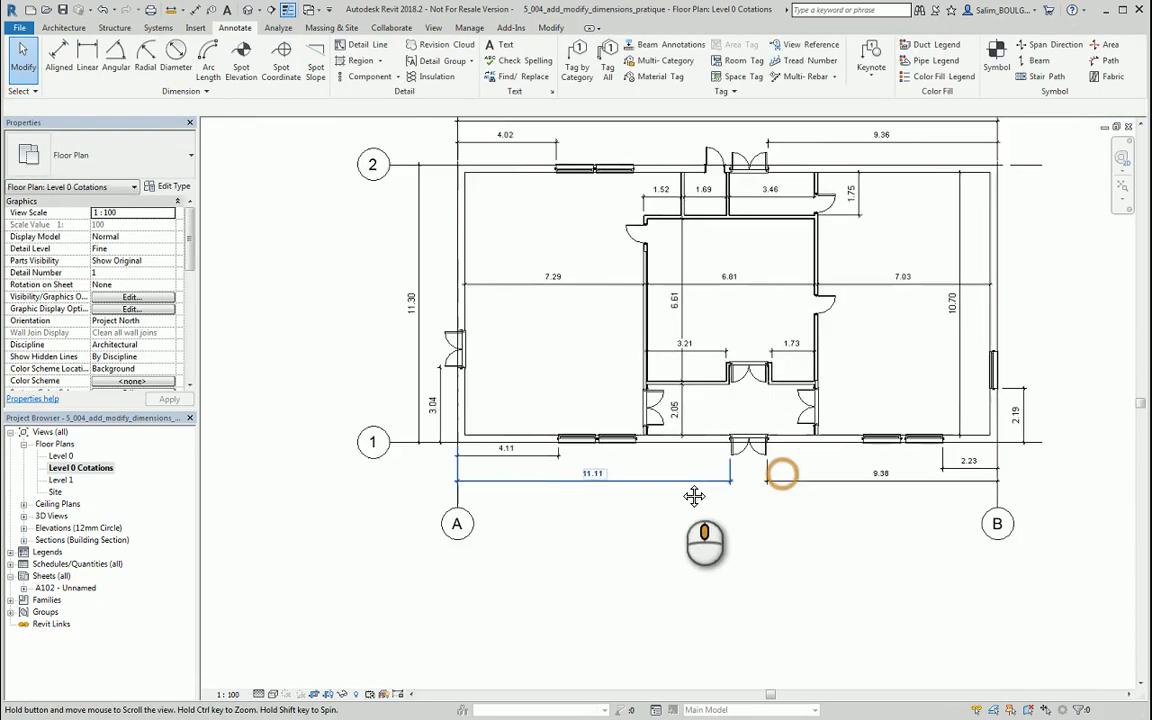
{"action": "middle_click_drag", "start_coordinate": [754, 525], "coordinate": [676, 515]}
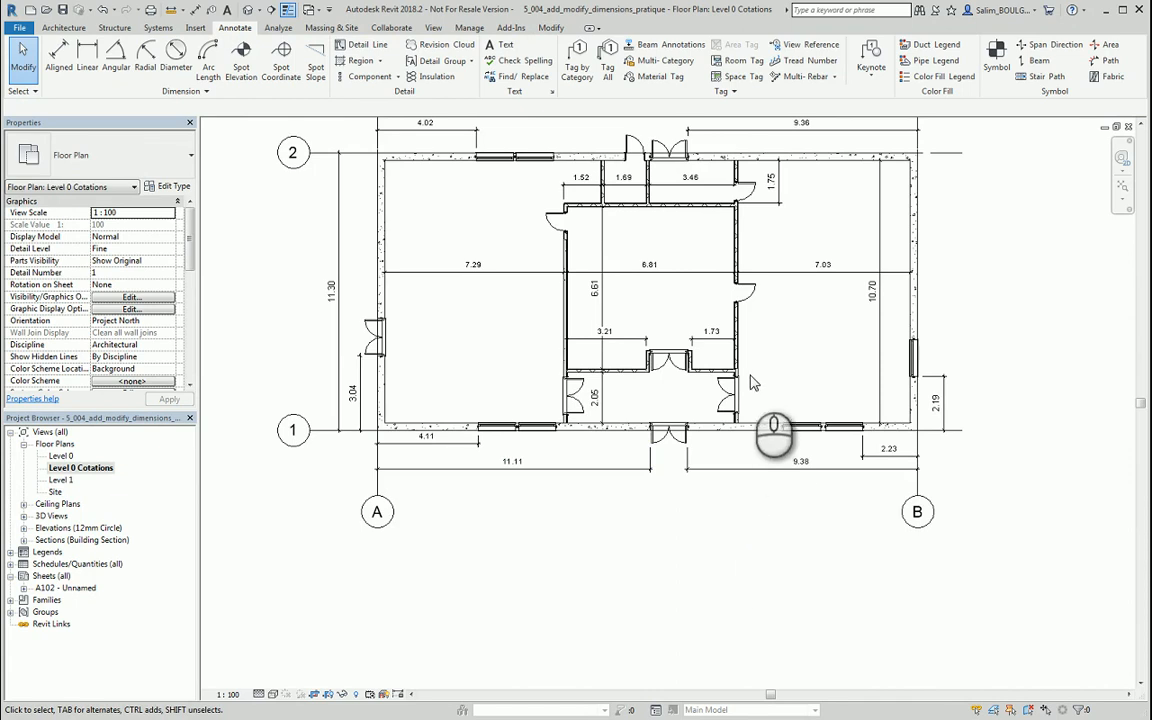
Make the temporary dimension between the grid 2 wall and the side door of the 3.46 m wide room permanent
{"action": "scroll", "coordinate": [753, 383], "scroll_direction": "up", "scroll_amount": 2}
{"action": "middle_click_drag", "start_coordinate": [765, 227], "coordinate": [750, 330]}
{"action": "scroll", "coordinate": [750, 330], "scroll_direction": "up", "scroll_amount": 1}
{"action": "middle_click_drag", "start_coordinate": [628, 309], "coordinate": [624, 428]}
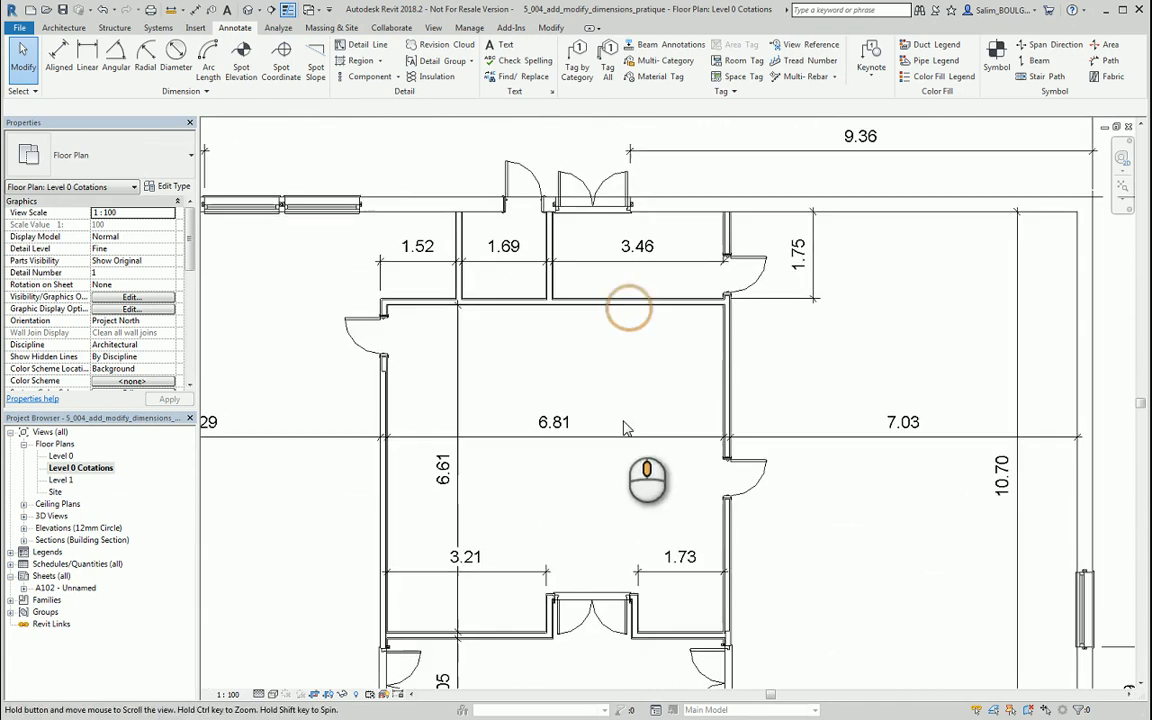
{"action": "middle_click_drag", "start_coordinate": [776, 368], "coordinate": [781, 480]}
{"action": "scroll", "coordinate": [734, 326], "scroll_direction": "up", "scroll_amount": 2}
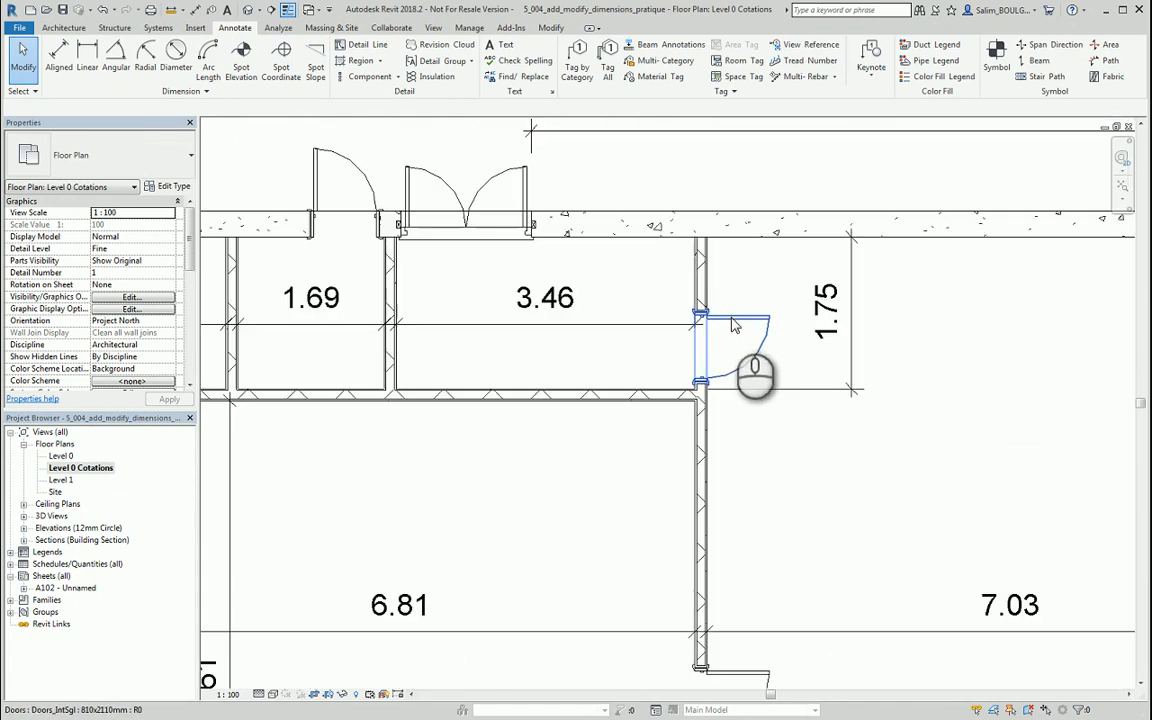
{"action": "left_click", "coordinate": [734, 326]}
{"action": "left_click", "coordinate": [660, 282]}
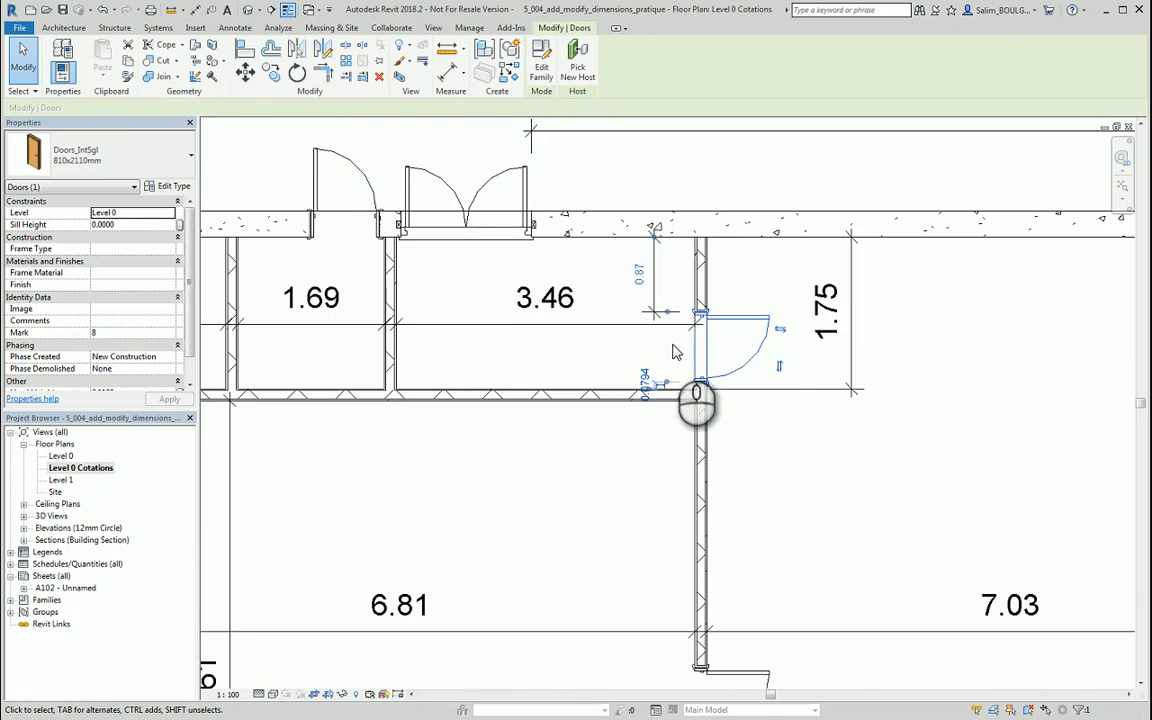
{"action": "left_click", "coordinate": [614, 304]}
Make the grid 2 wall single door's temporary dimension to the partition of the 1.69 m wide room permanent
{"action": "middle_click_drag", "start_coordinate": [448, 288], "coordinate": [744, 352]}
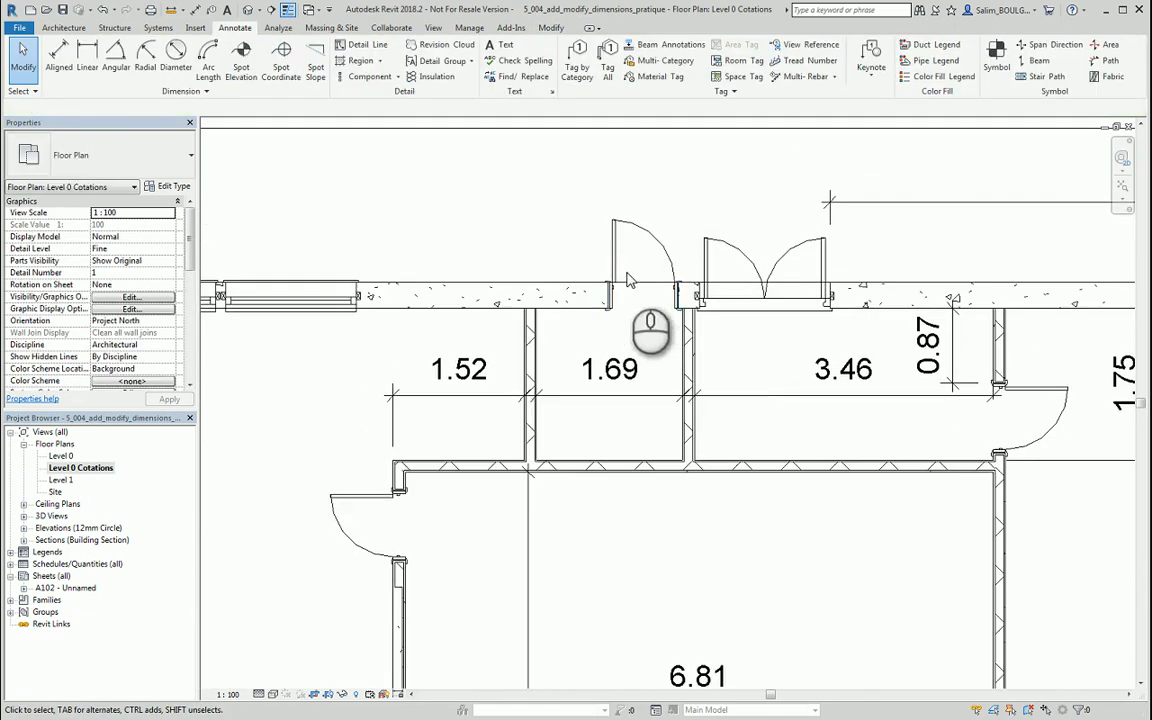
{"action": "left_click", "coordinate": [614, 264]}
{"action": "scroll", "coordinate": [621, 345], "scroll_direction": "down", "scroll_amount": 3}
{"action": "middle_click_drag", "start_coordinate": [615, 365], "coordinate": [752, 437]}
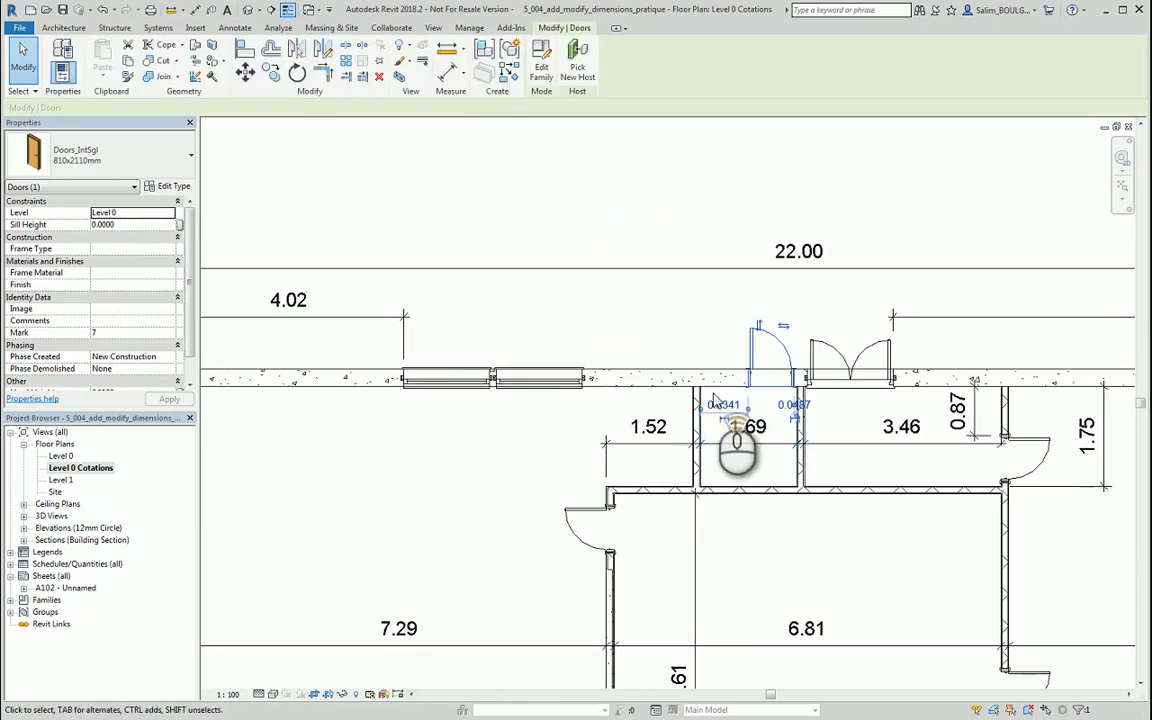
{"action": "scroll", "coordinate": [715, 394], "scroll_direction": "up", "scroll_amount": 3}
{"action": "left_click", "coordinate": [729, 415]}
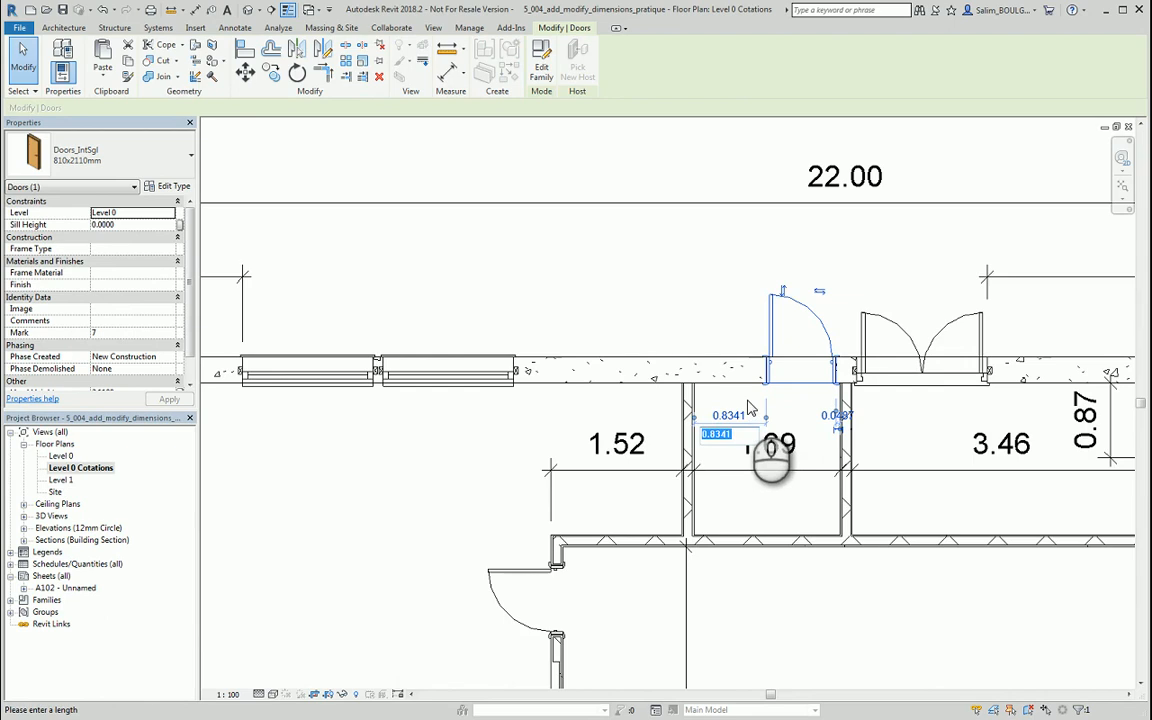
{"action": "left_click", "coordinate": [755, 416]}
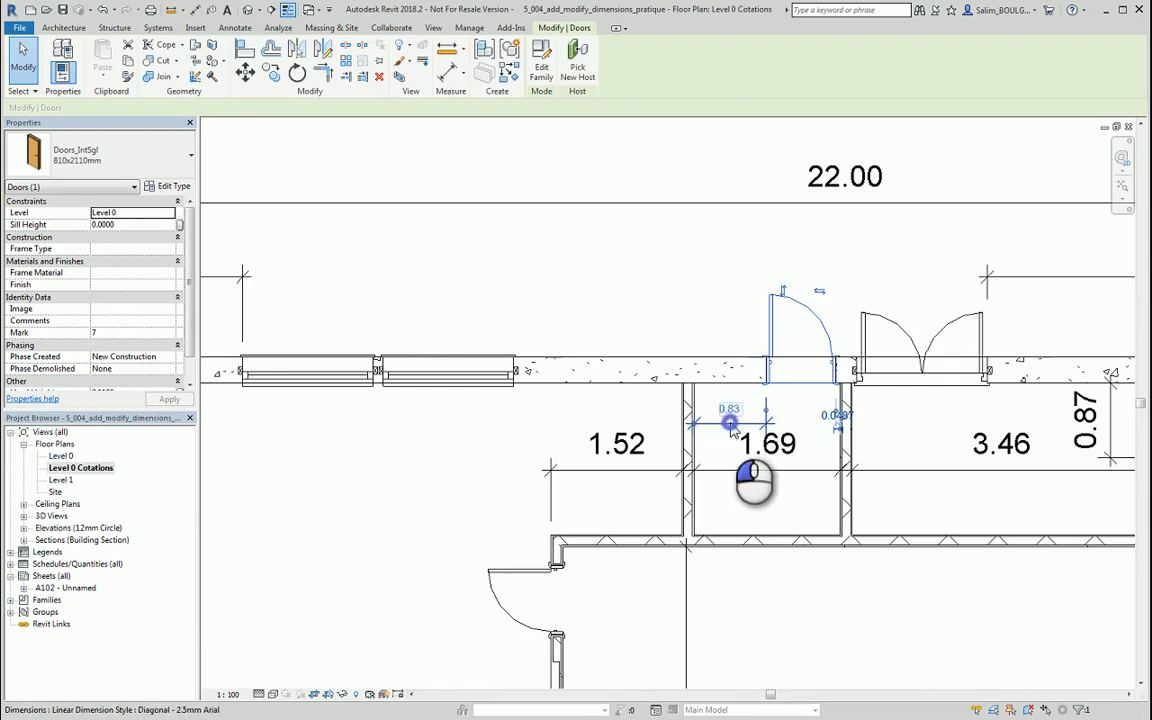
{"action": "left_click", "coordinate": [728, 436]}
Shift the width dimensions of the small rooms along grid 2 slightly farther from the grid 2 wall
{"action": "scroll", "coordinate": [726, 456], "scroll_direction": "up", "scroll_amount": 3}
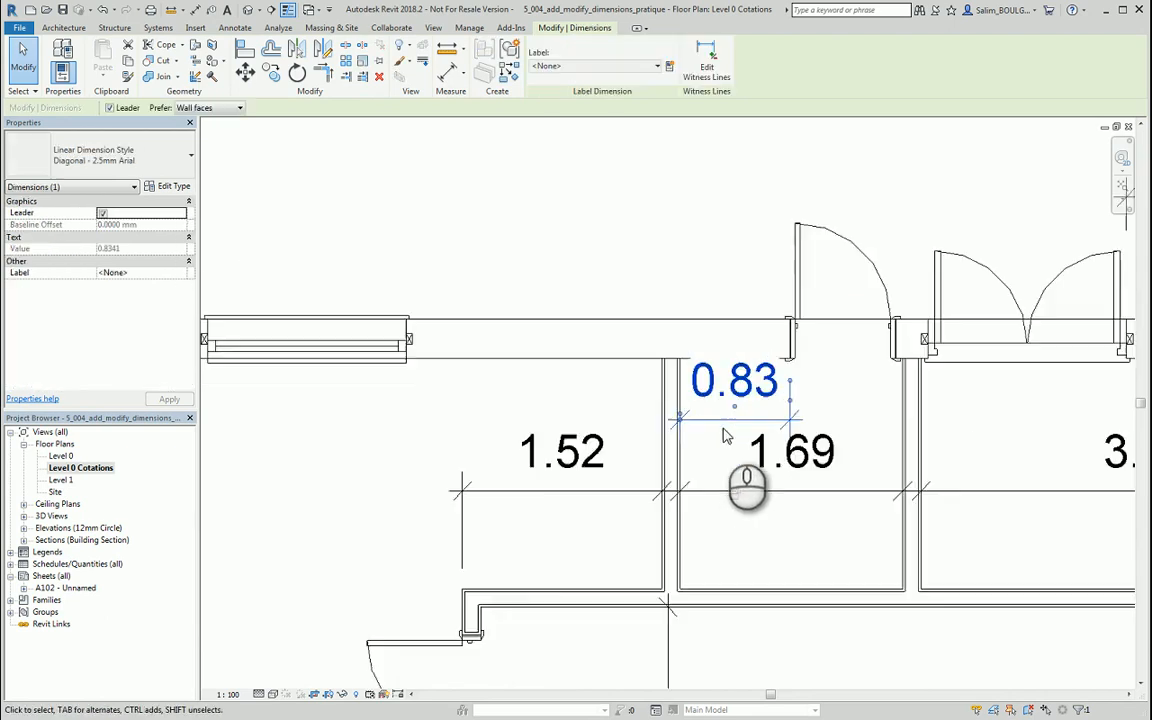
{"action": "scroll", "coordinate": [800, 515], "scroll_direction": "down", "scroll_amount": 2}
{"action": "middle_click_drag", "start_coordinate": [800, 515], "coordinate": [708, 442]}
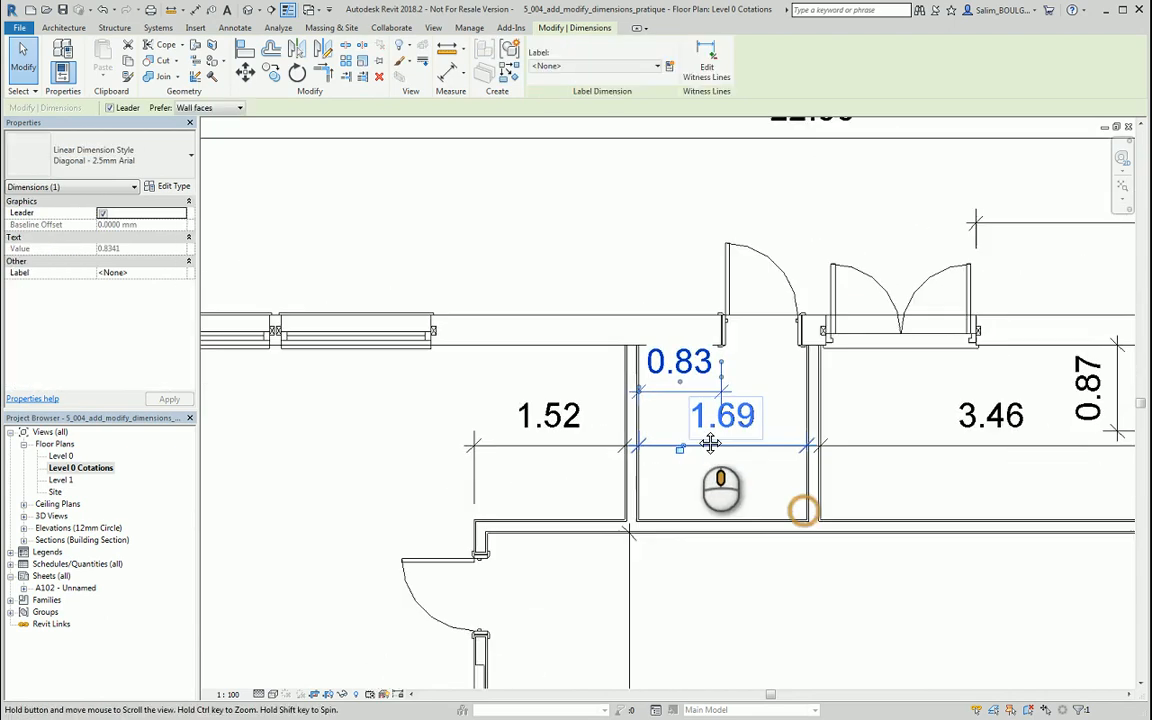
{"action": "left_click", "coordinate": [852, 439]}
{"action": "left_click_drag", "start_coordinate": [860, 441], "coordinate": [864, 468]}
{"action": "left_click_drag", "start_coordinate": [713, 443], "coordinate": [694, 470]}
{"action": "left_click_drag", "start_coordinate": [563, 445], "coordinate": [573, 468]}
{"action": "left_click", "coordinate": [686, 410]}
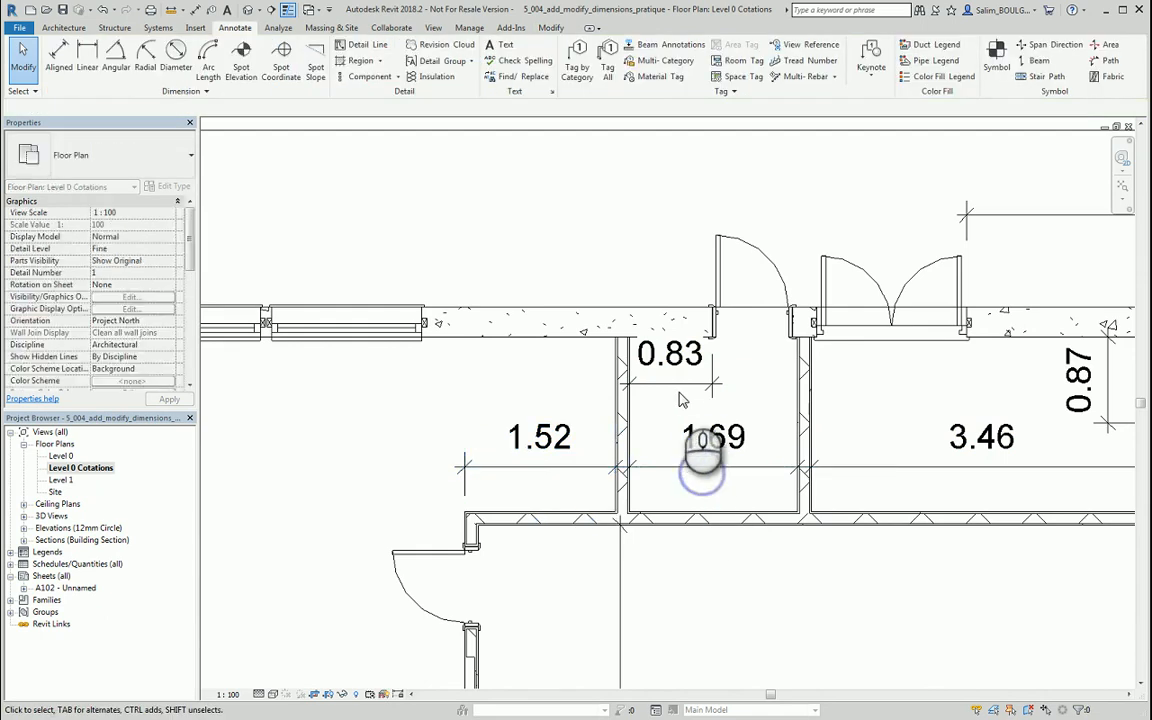
Move the grid 2 single door's offset dimension slightly farther from the wall, keeping it above the room width dimension
{"action": "left_click", "coordinate": [670, 385]}
{"action": "mouse_move", "coordinate": [678, 387]}
{"action": "left_mouse_down"}
{"action": "mouse_move", "coordinate": [681, 378]}
{"action": "mouse_move", "coordinate": [680, 401]}
{"action": "left_mouse_up"}
{"action": "left_click", "coordinate": [640, 245]}
Make the temporary dimension between the central room's single door facing grid A and the room's nearest cross wall permanent
{"action": "scroll", "coordinate": [683, 267], "scroll_direction": "down", "scroll_amount": 2}
{"action": "middle_click_drag", "start_coordinate": [867, 312], "coordinate": [800, 240]}
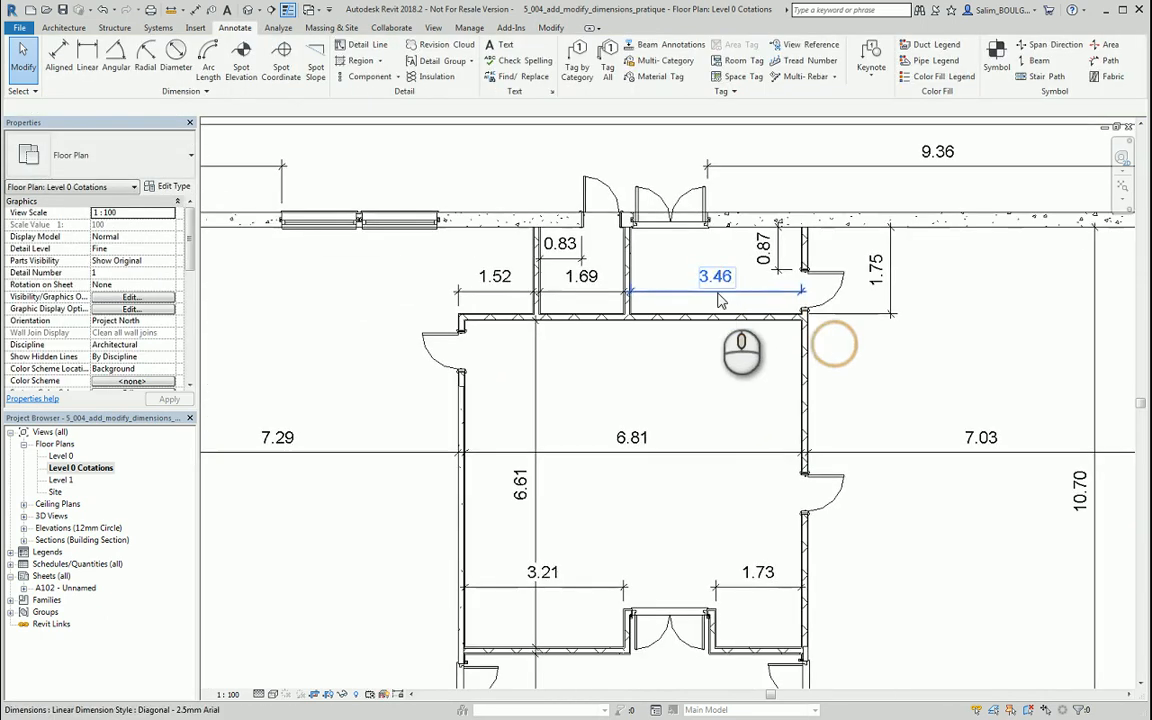
{"action": "middle_click_drag", "start_coordinate": [747, 438], "coordinate": [878, 326]}
{"action": "scroll", "coordinate": [558, 258], "scroll_direction": "up", "scroll_amount": 2}
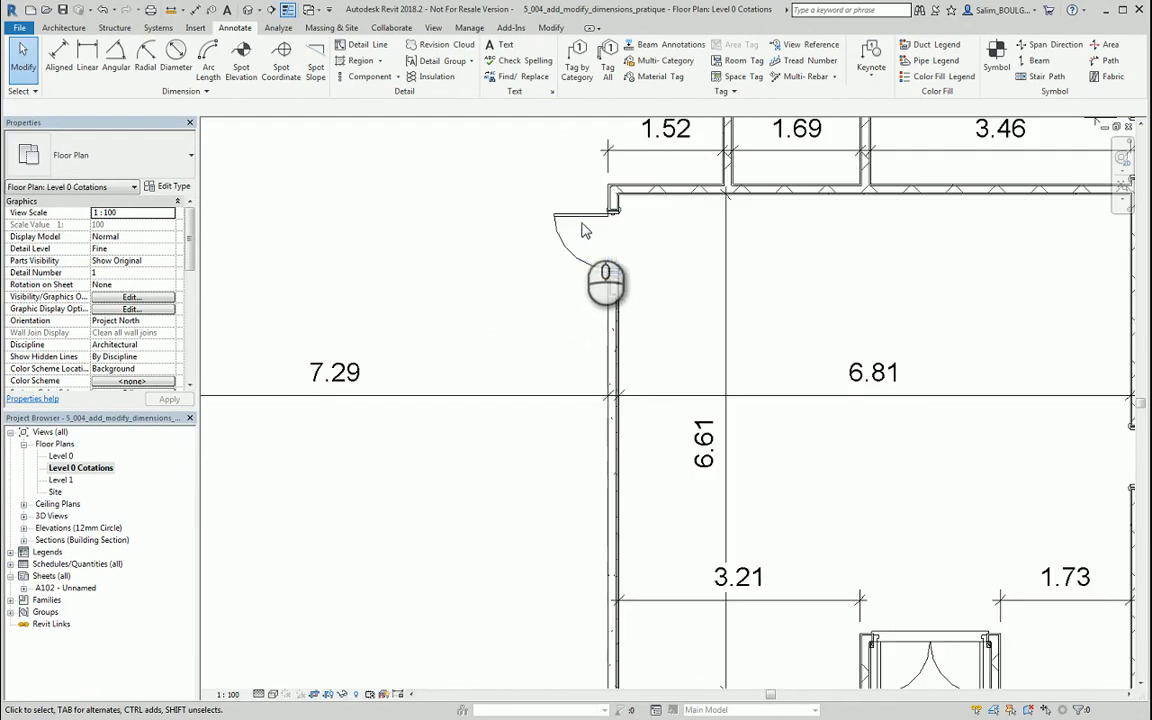
{"action": "left_click", "coordinate": [585, 231]}
{"action": "middle_click_drag", "start_coordinate": [674, 391], "coordinate": [620, 280]}
{"action": "scroll", "coordinate": [620, 280], "scroll_direction": "up", "scroll_amount": 3}
{"action": "scroll", "coordinate": [657, 385], "scroll_direction": "up", "scroll_amount": 1}
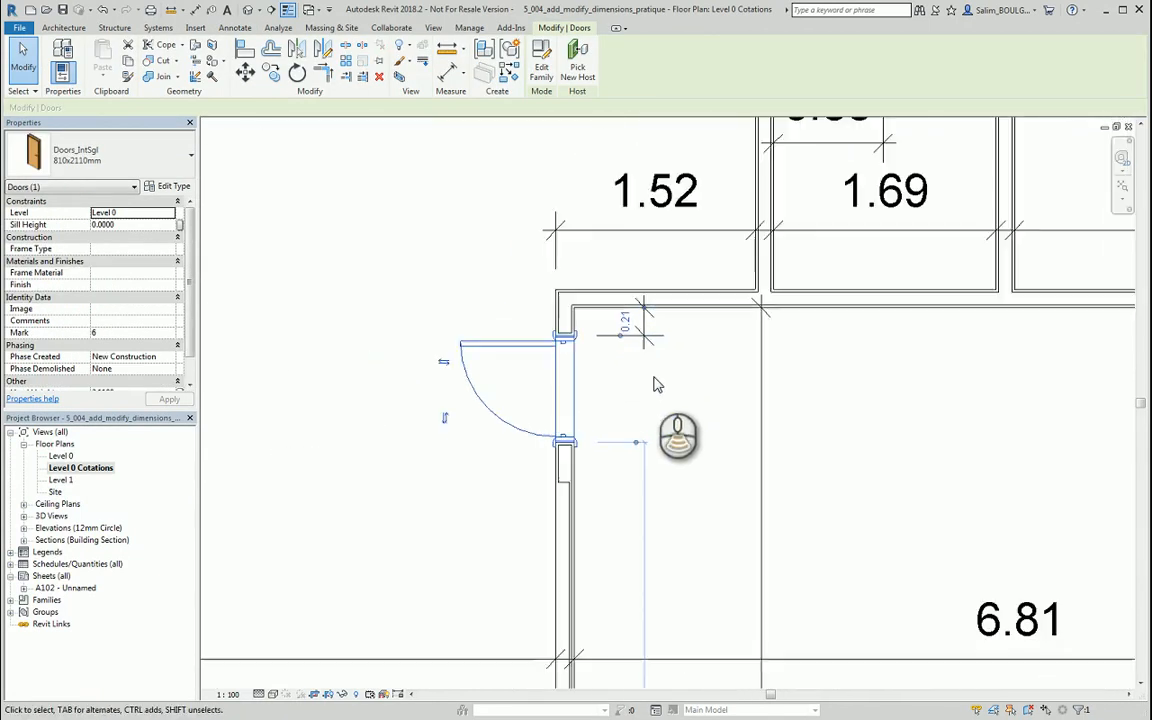
{"action": "left_click", "coordinate": [657, 385]}
Move that door's offset dimension outside the central room and shift its wall witness line to the cross wall's outer face
{"action": "scroll", "coordinate": [670, 395], "scroll_direction": "up", "scroll_amount": 2}
{"action": "scroll", "coordinate": [692, 405], "scroll_direction": "down", "scroll_amount": 3}
{"action": "scroll", "coordinate": [668, 393], "scroll_direction": "up", "scroll_amount": 3}
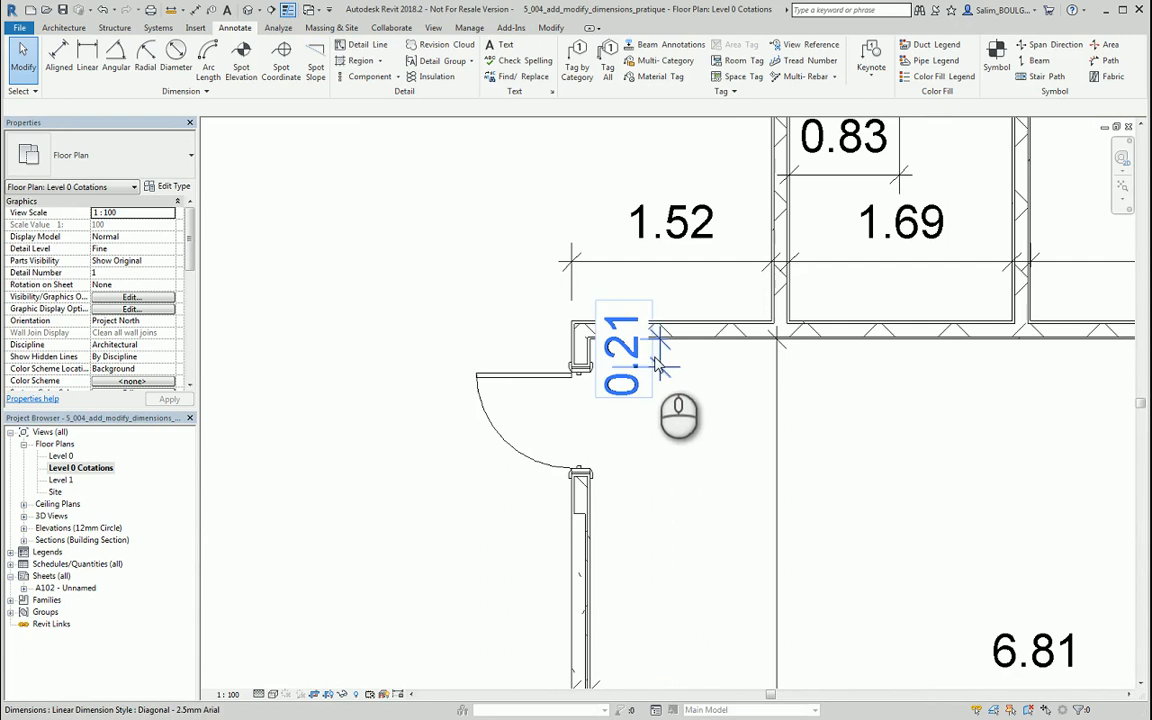
{"action": "left_click_drag", "start_coordinate": [657, 383], "coordinate": [467, 373]}
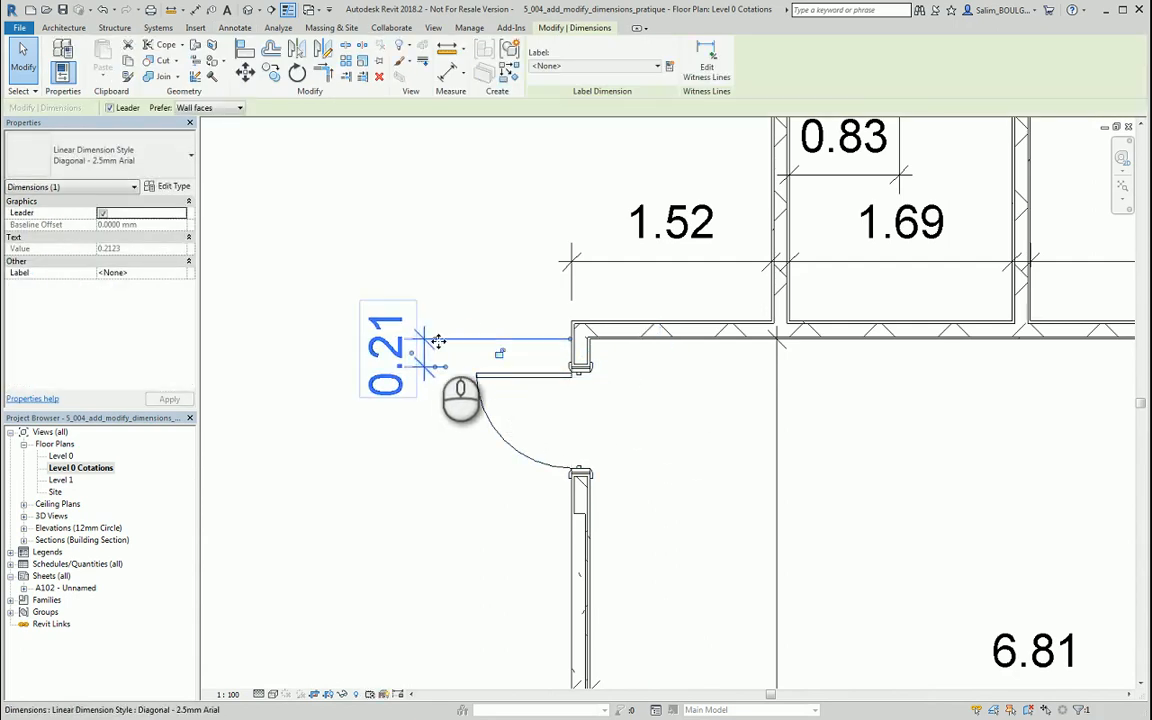
{"action": "left_click_drag", "start_coordinate": [434, 345], "coordinate": [434, 335]}
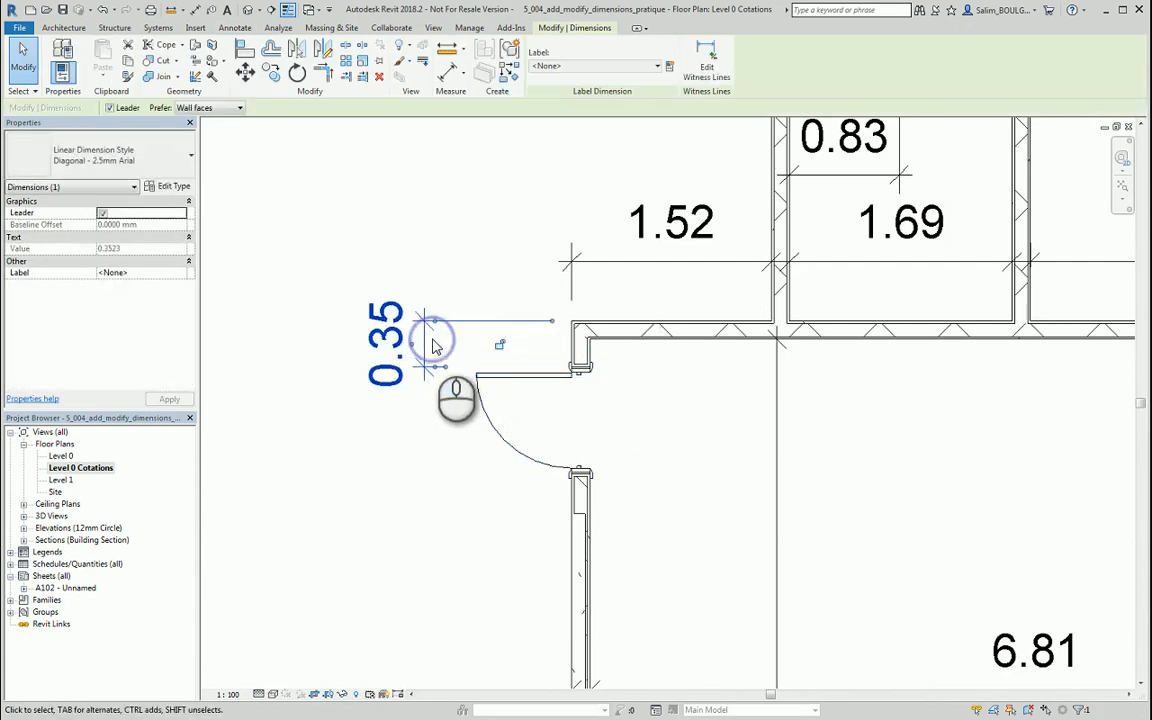
{"action": "left_click", "coordinate": [674, 458]}
Make the temporary dimension between the grid 1 wall and the vestibule's double door on the grid B side permanent
{"action": "scroll", "coordinate": [680, 462], "scroll_direction": "down", "scroll_amount": 3}
{"action": "middle_click_drag", "start_coordinate": [703, 513], "coordinate": [648, 249]}
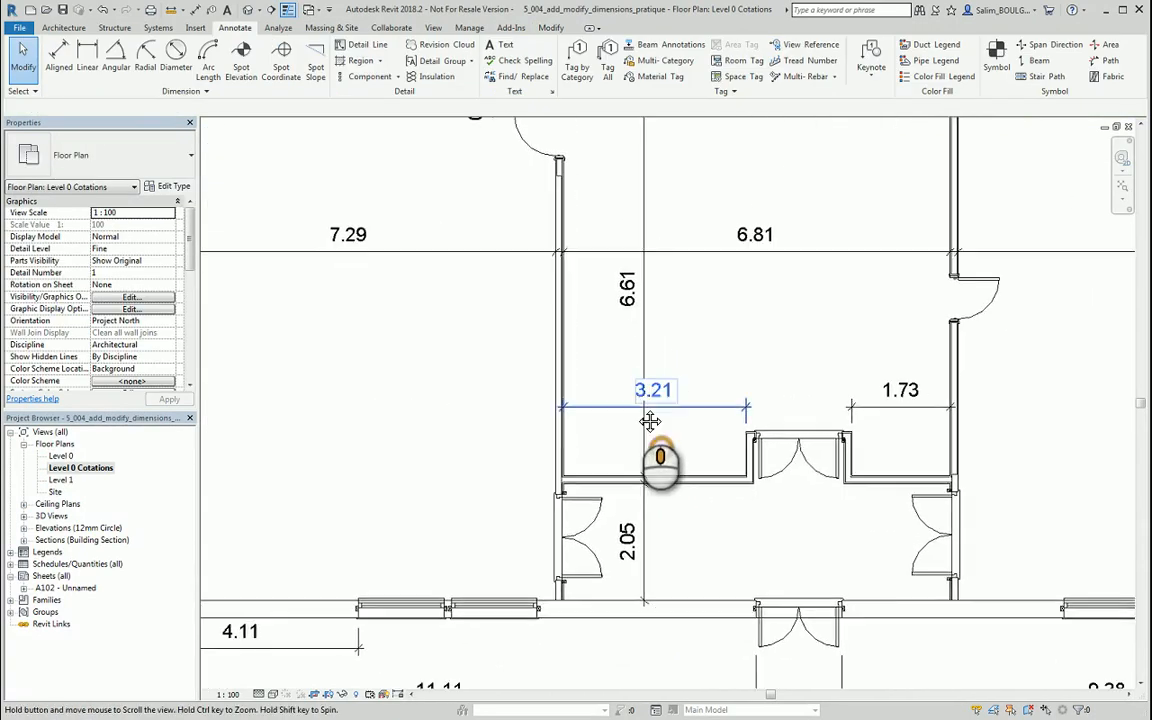
{"action": "middle_click_drag", "start_coordinate": [650, 419], "coordinate": [648, 340]}
{"action": "scroll", "coordinate": [603, 463], "scroll_direction": "up", "scroll_amount": 2}
{"action": "scroll", "coordinate": [603, 463], "scroll_direction": "down", "scroll_amount": 3}
{"action": "middle_click_drag", "start_coordinate": [756, 455], "coordinate": [725, 399]}
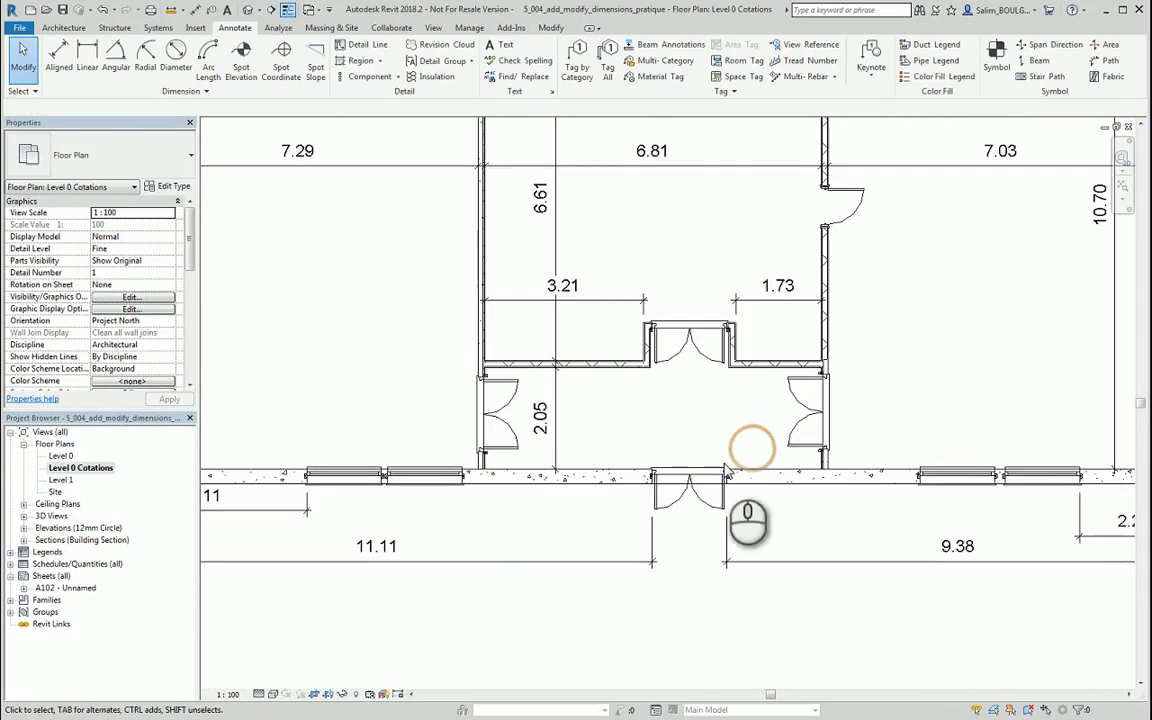
{"action": "scroll", "coordinate": [797, 437], "scroll_direction": "up", "scroll_amount": 3}
{"action": "left_click", "coordinate": [811, 465]}
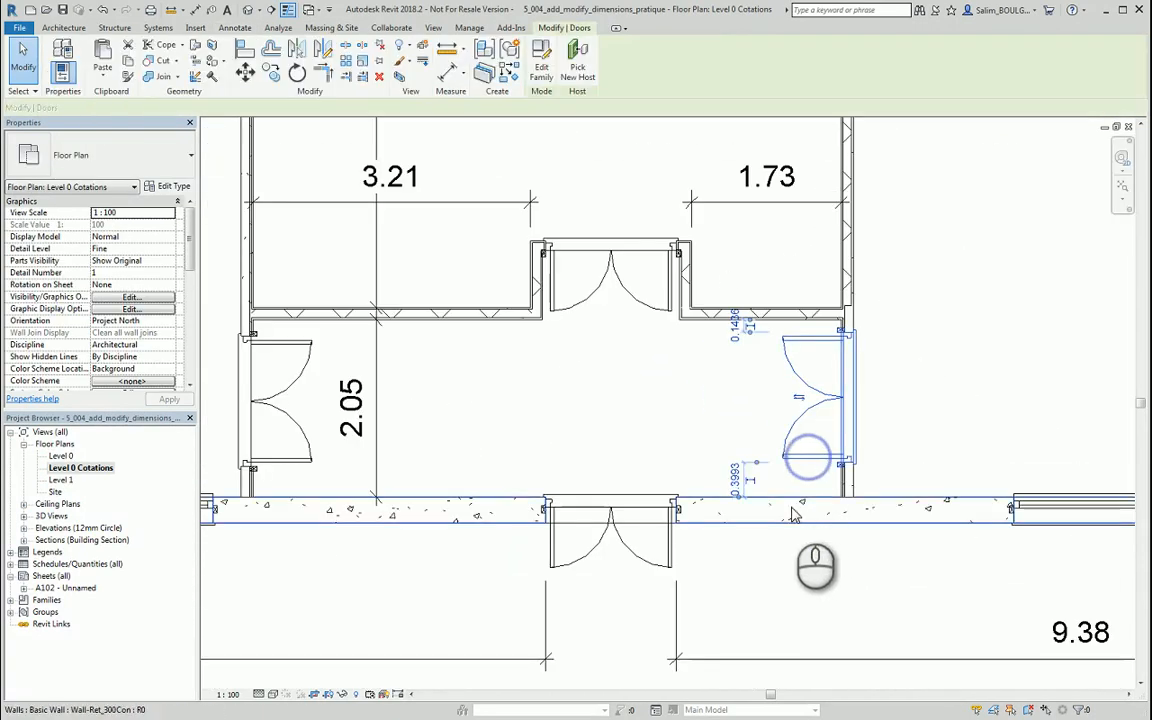
{"action": "left_click", "coordinate": [743, 487]}
{"action": "left_click", "coordinate": [567, 432]}
Make the temporary dimension between the grid 1 wall and the vestibule's double door on the grid A side permanent
{"action": "middle_click_drag", "start_coordinate": [506, 405], "coordinate": [792, 385]}
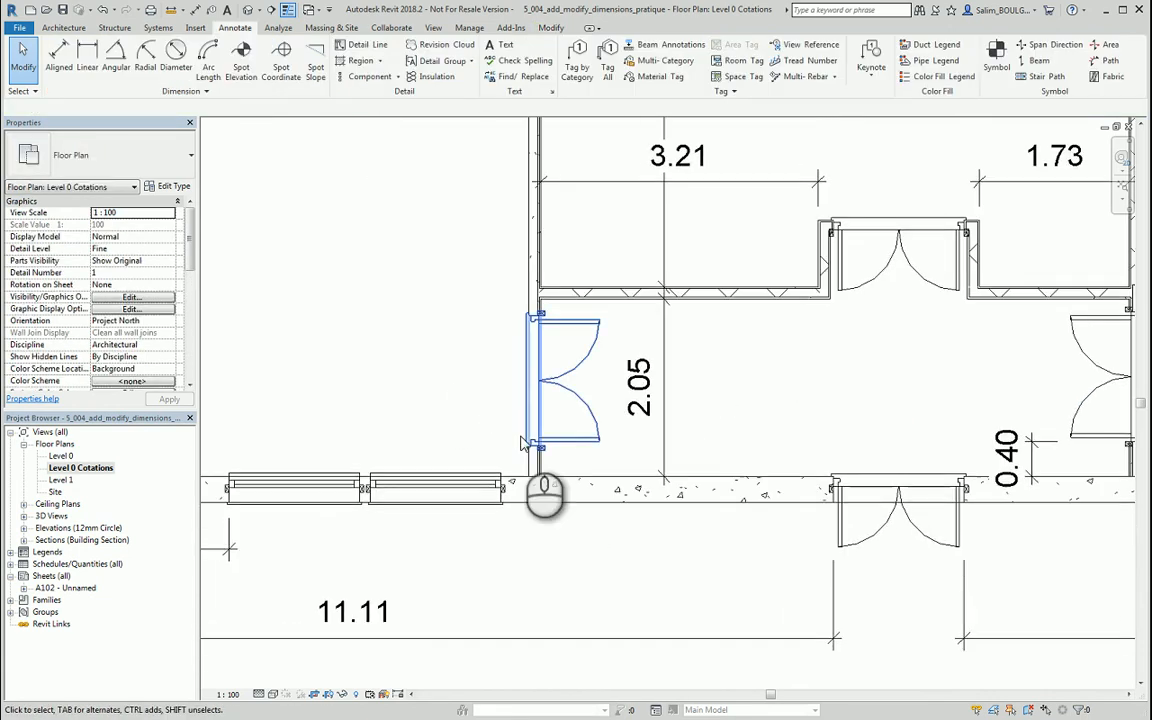
{"action": "left_click", "coordinate": [565, 440]}
{"action": "left_click", "coordinate": [640, 462]}
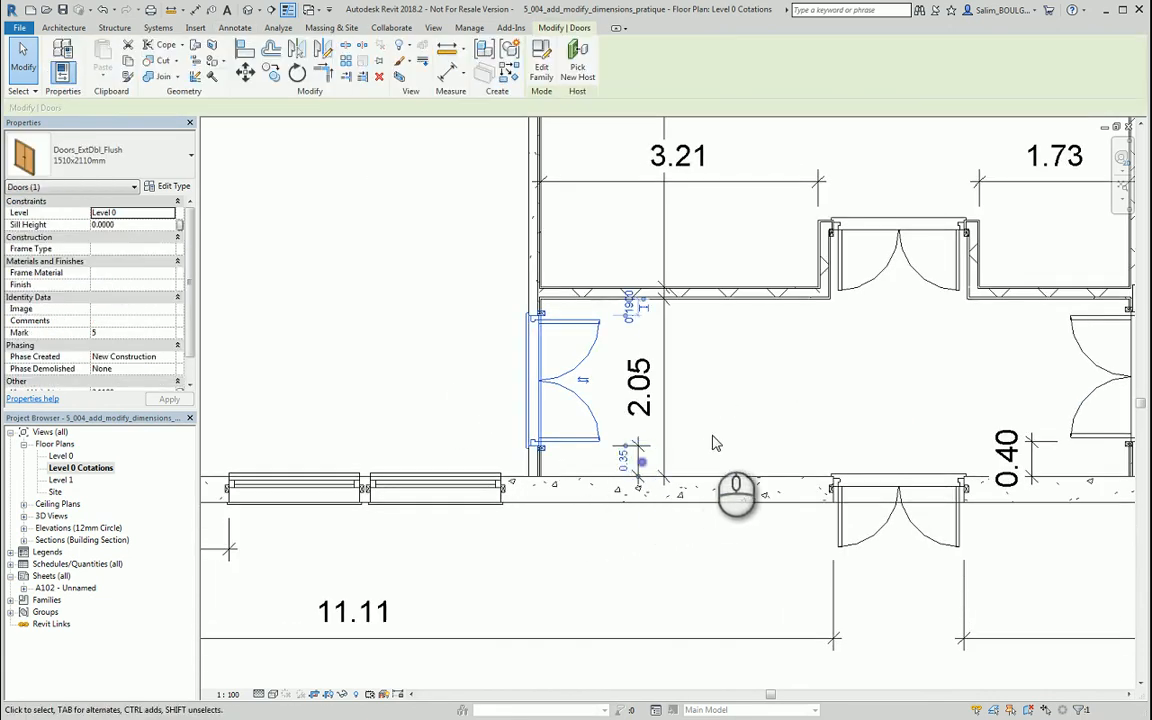
{"action": "left_click", "coordinate": [720, 450]}
{"action": "scroll", "coordinate": [765, 450], "scroll_direction": "down", "scroll_amount": 3}
{"action": "middle_click_drag", "start_coordinate": [770, 446], "coordinate": [663, 419]}
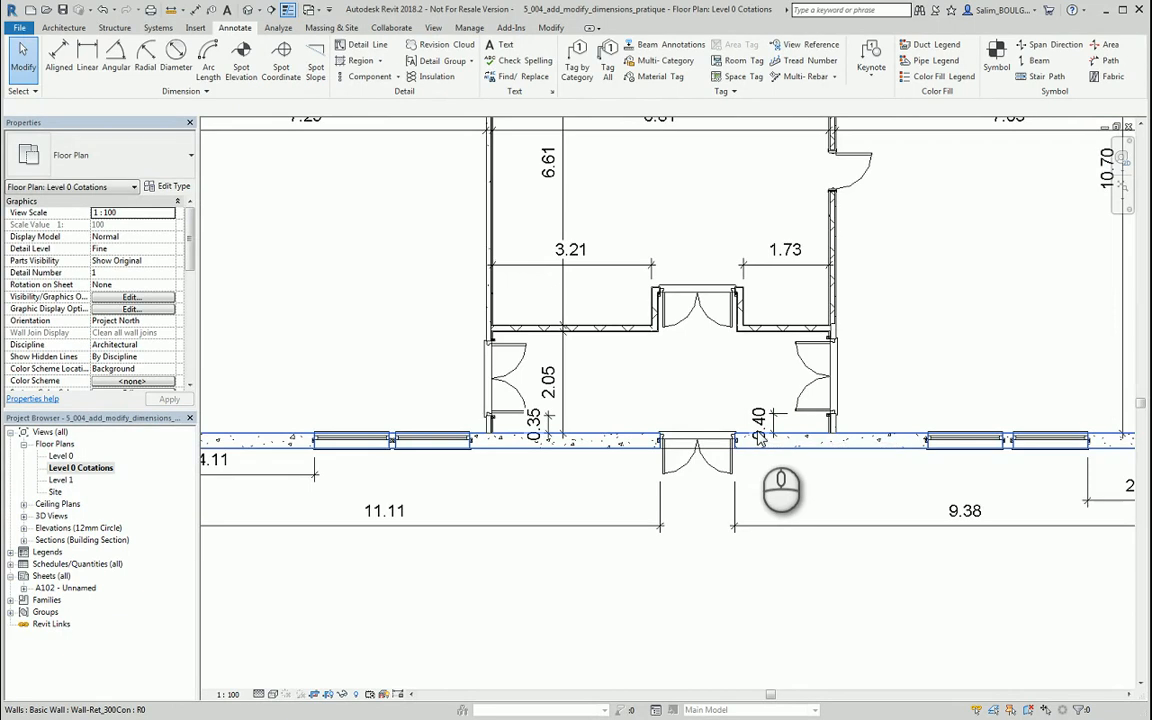
Open the Level 0 floor plan to view the section marks, and open the Section 1 view
{"action": "scroll", "coordinate": [762, 440], "scroll_direction": "down", "scroll_amount": 4}
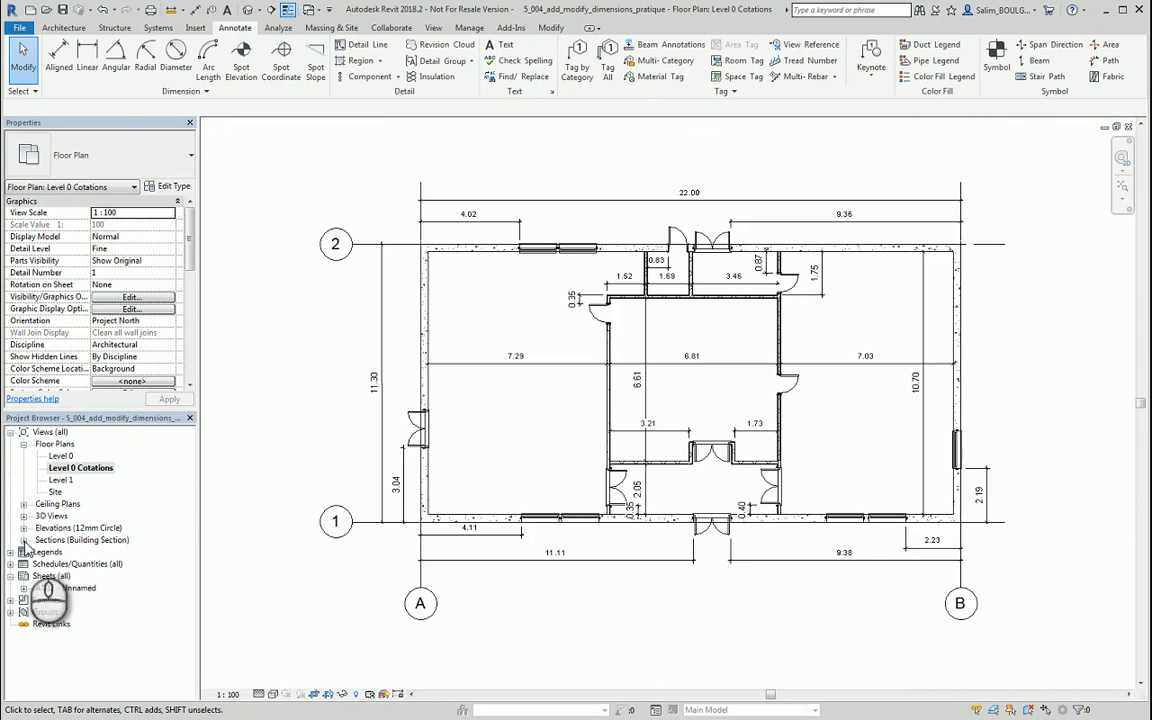
{"action": "double_click", "coordinate": [60, 455]}
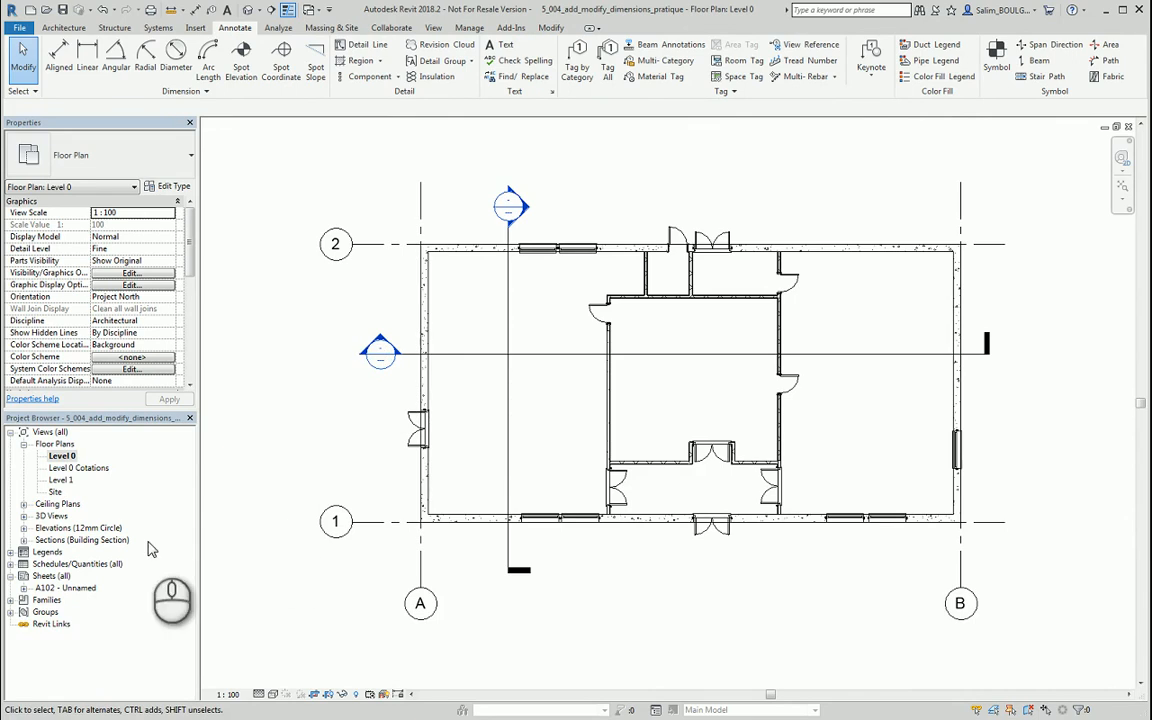
{"action": "left_click", "coordinate": [23, 540]}
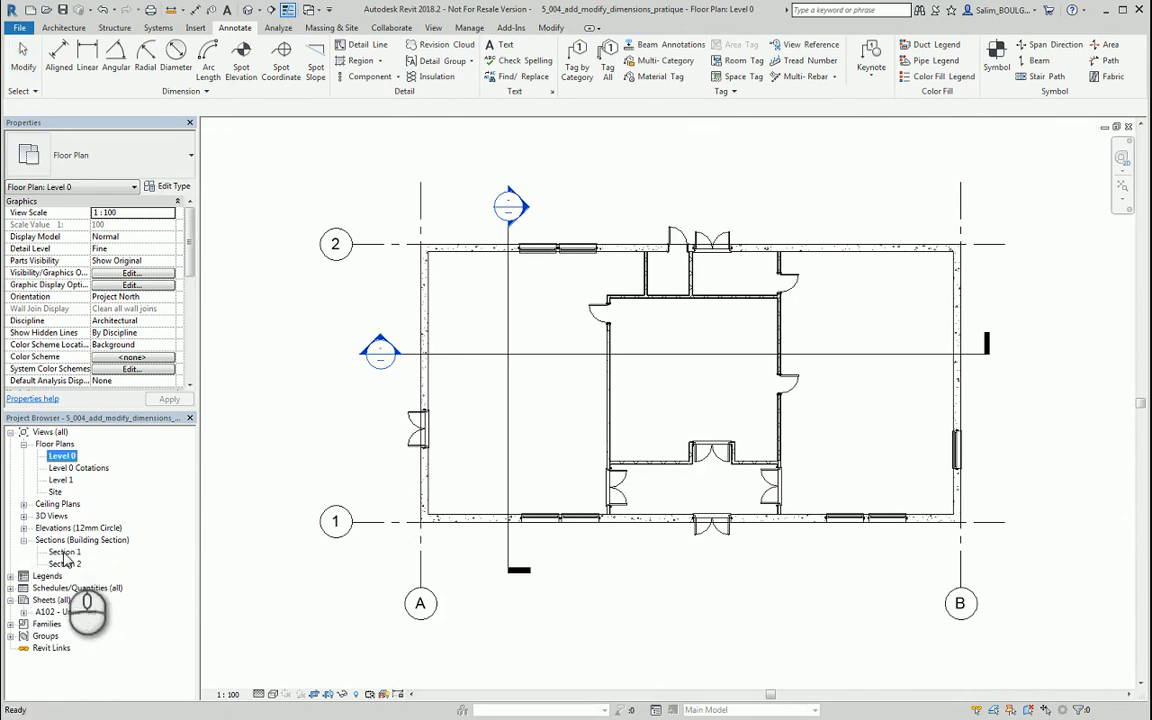
{"action": "double_click", "coordinate": [64, 552]}
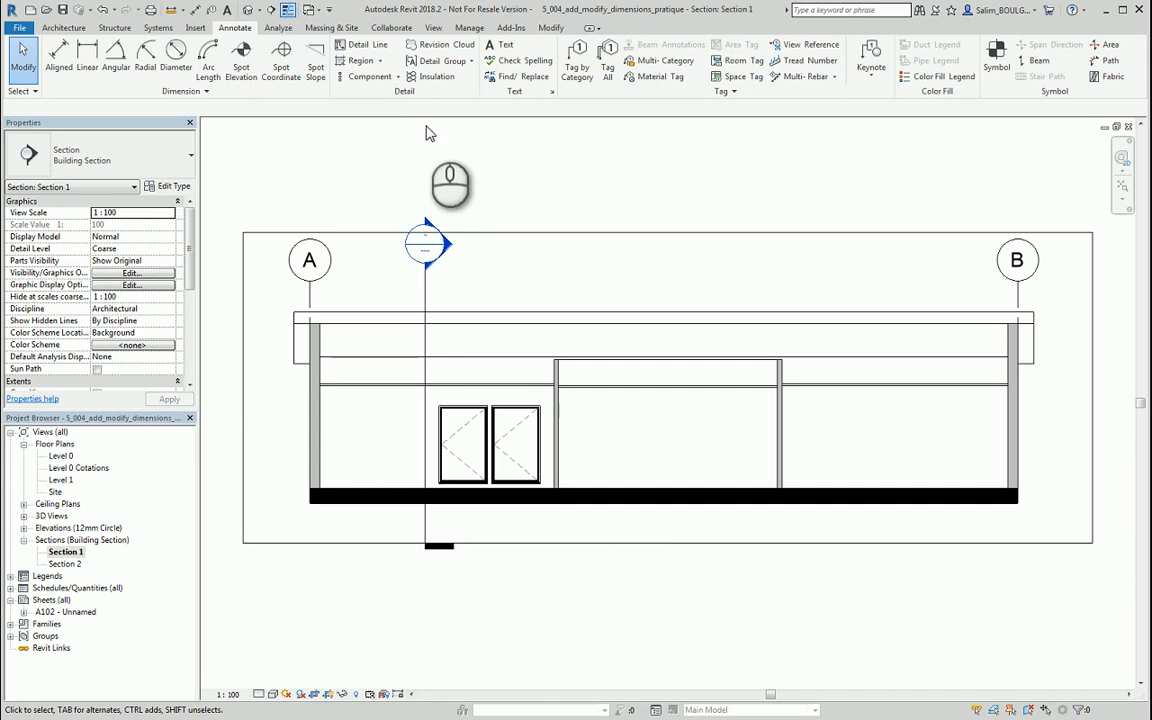
Place a spot elevation on the ceiling near grid A, with its leader and shoulder extending outside the exterior wall
{"action": "left_click", "coordinate": [241, 62]}
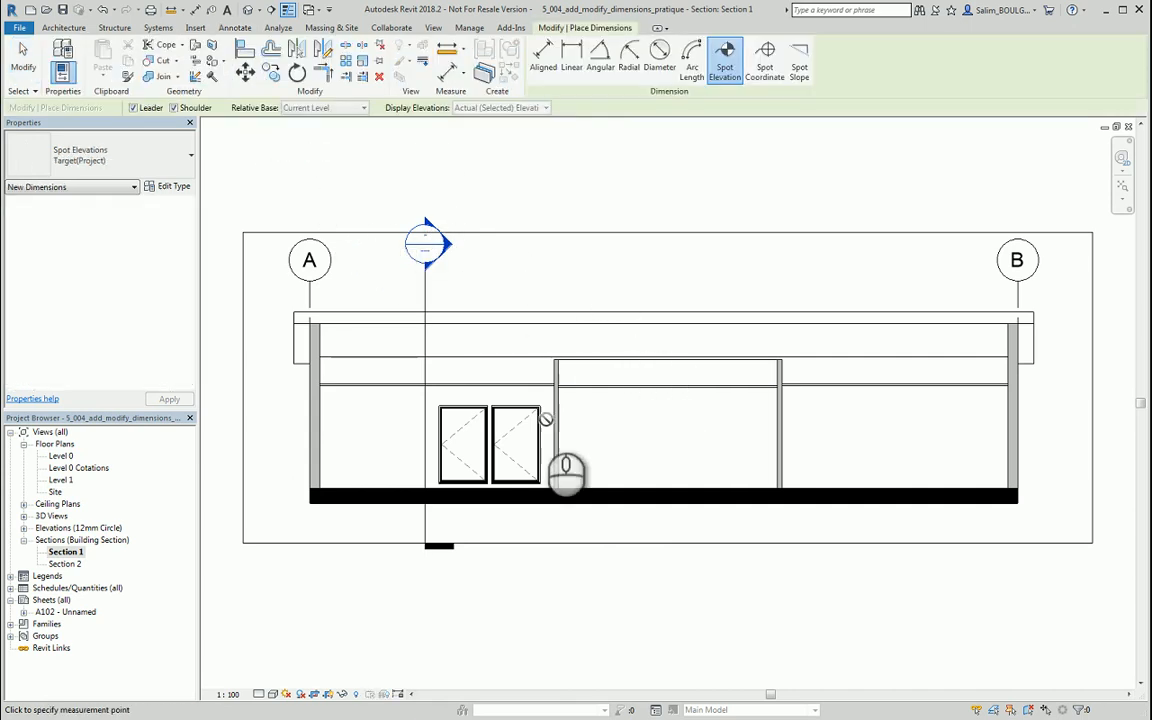
{"action": "scroll", "coordinate": [370, 406], "scroll_direction": "up", "scroll_amount": 3}
{"action": "middle_click_drag", "start_coordinate": [373, 406], "coordinate": [553, 422]}
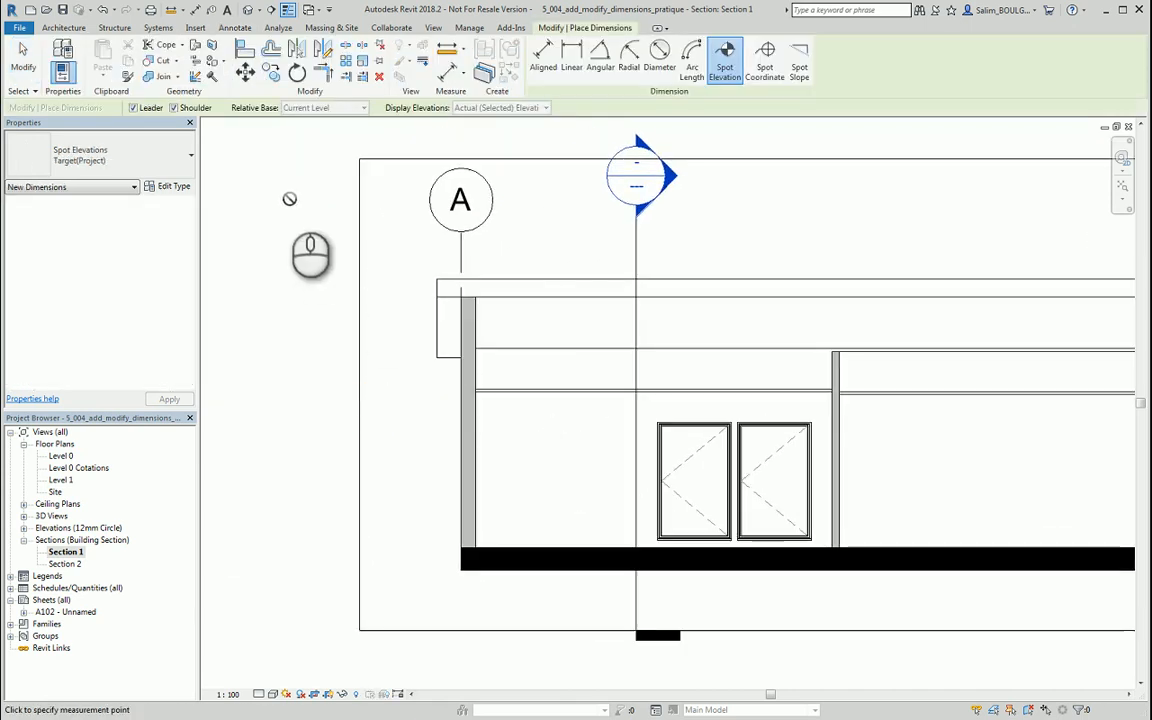
{"action": "left_click", "coordinate": [235, 27]}
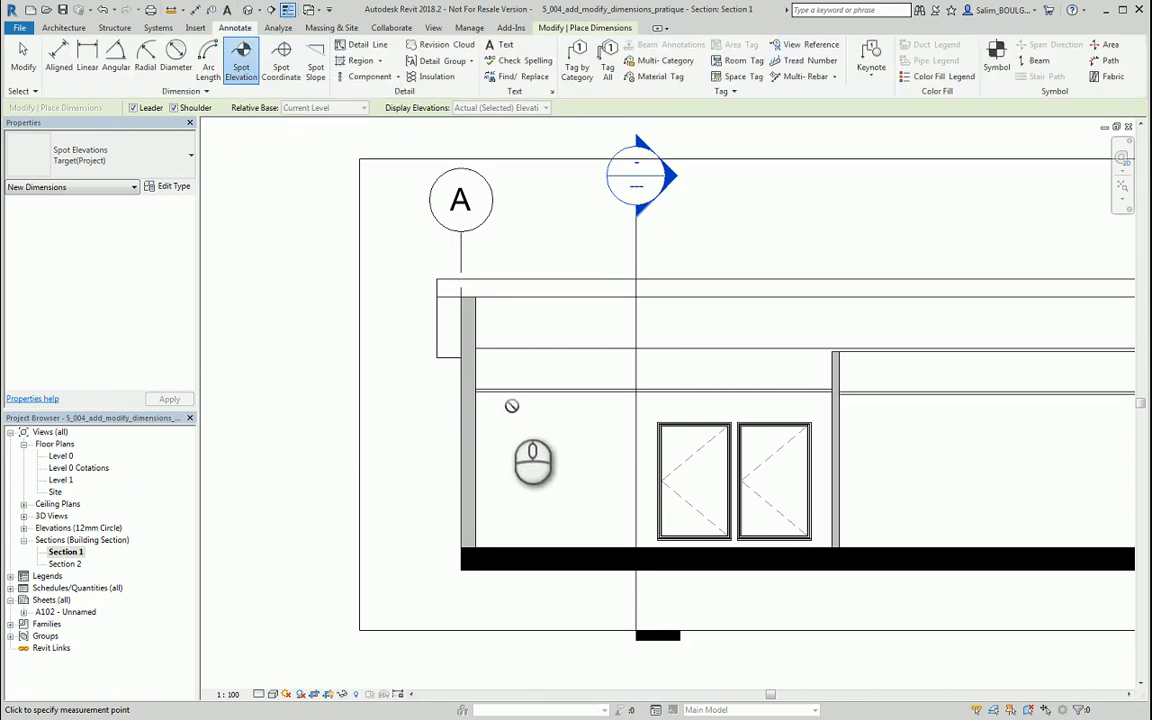
{"action": "scroll", "coordinate": [511, 405], "scroll_direction": "up", "scroll_amount": 1}
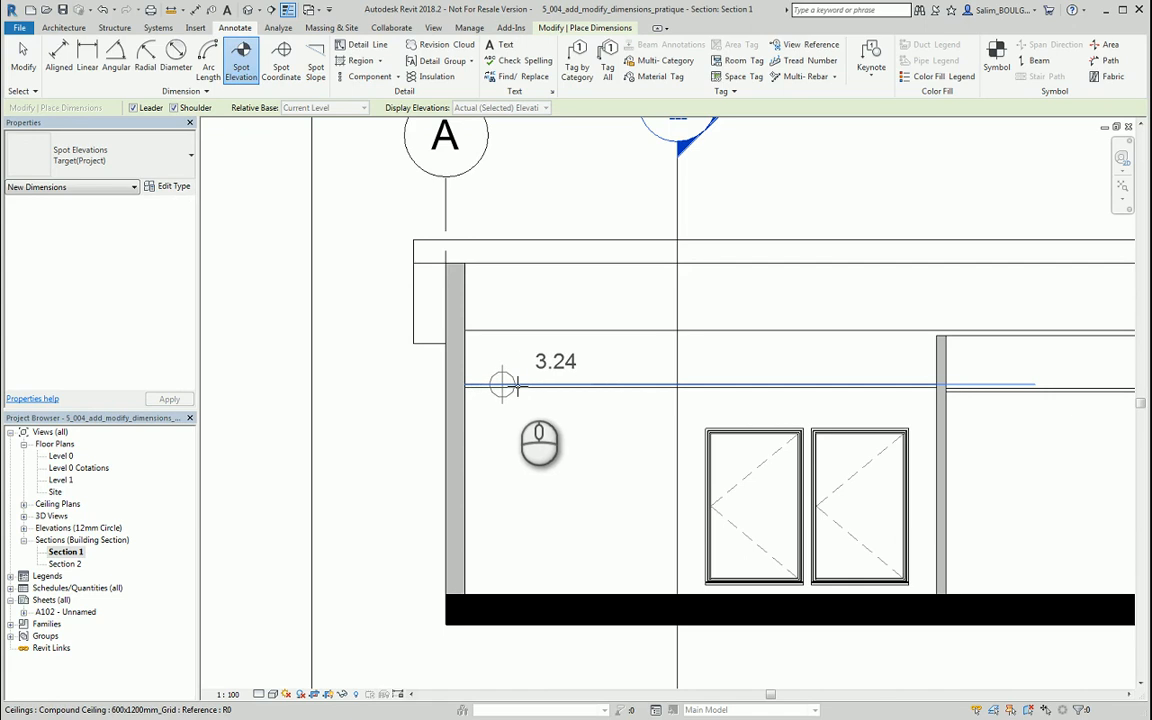
{"action": "left_click", "coordinate": [505, 380]}
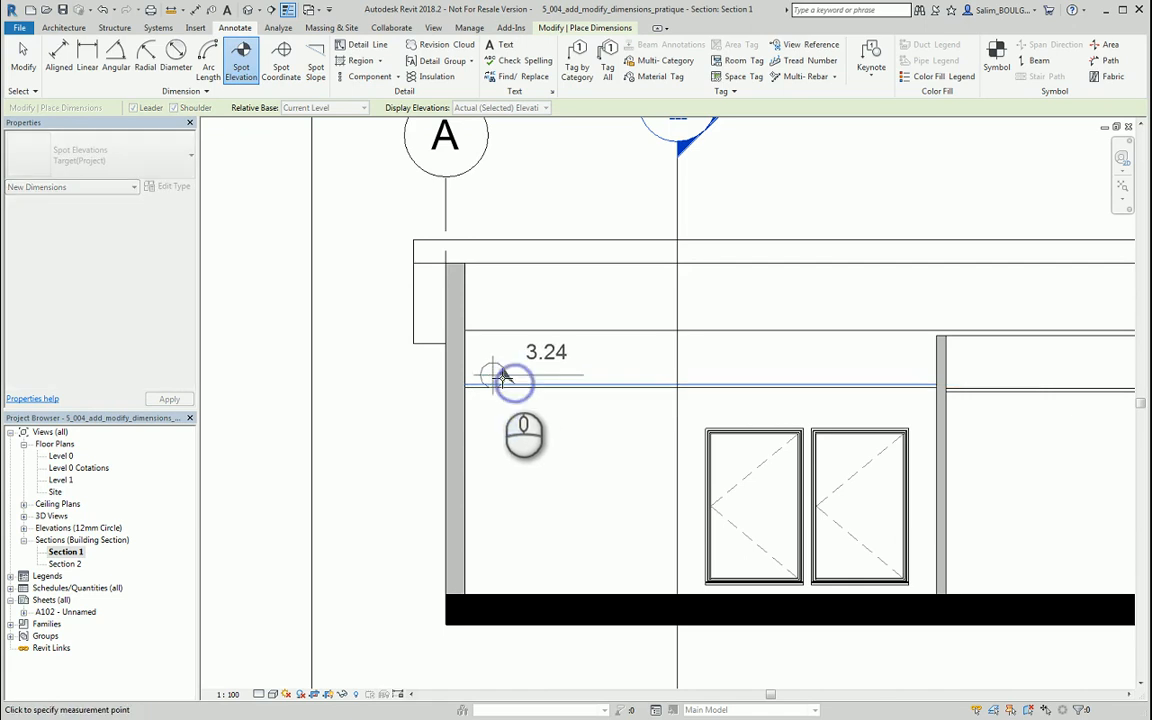
{"action": "left_click", "coordinate": [395, 334]}
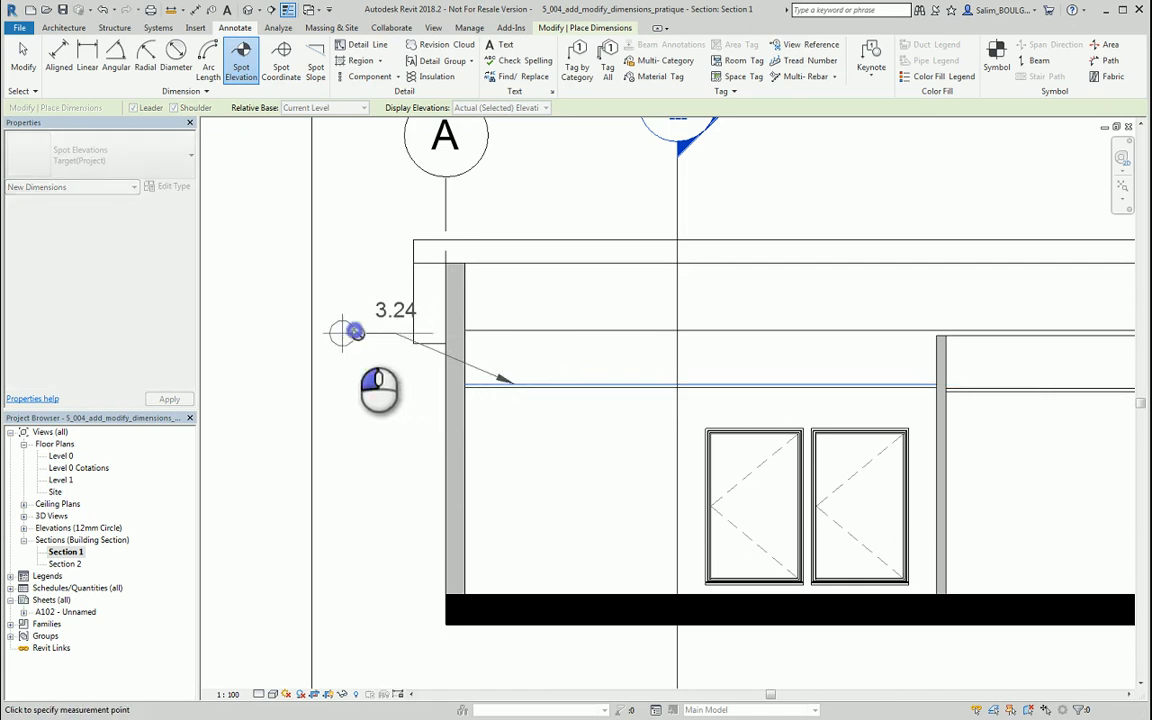
{"action": "left_click", "coordinate": [345, 333]}
Move the ceiling spot elevation's text and symbol from outside the exterior wall to above the roof, near the section mark
{"action": "scroll", "coordinate": [470, 406], "scroll_direction": "down", "scroll_amount": 3}
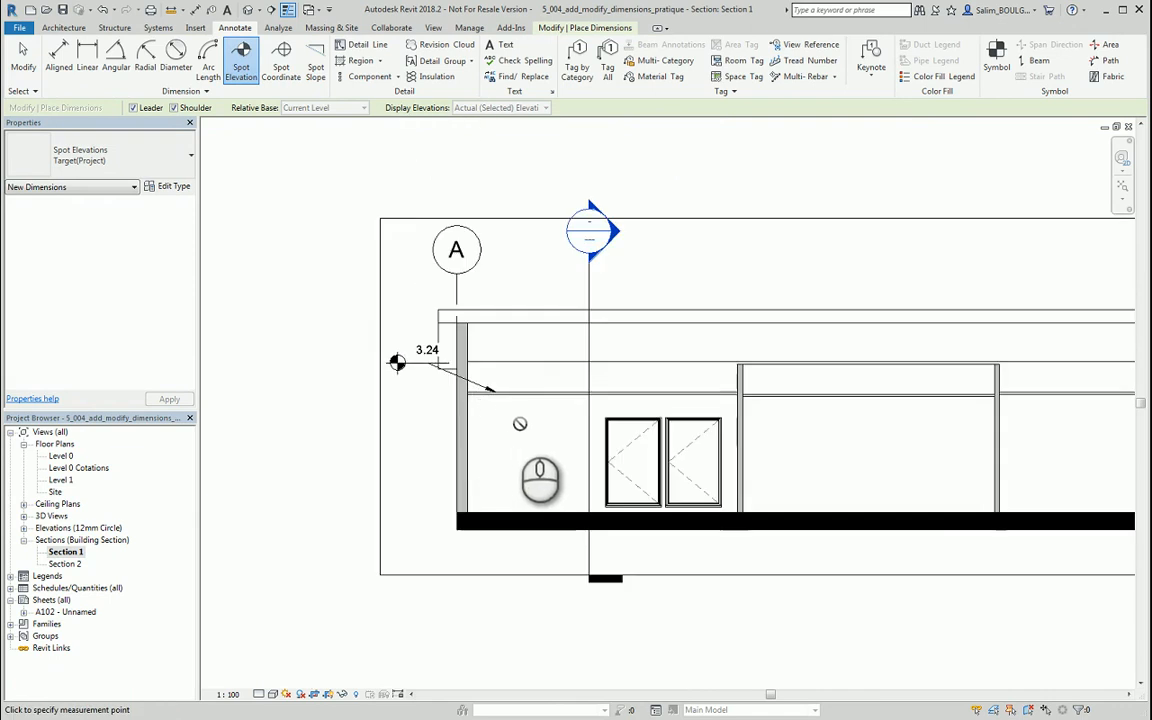
{"action": "scroll", "coordinate": [520, 424], "scroll_direction": "up", "scroll_amount": 1}
{"action": "scroll", "coordinate": [420, 395], "scroll_direction": "up", "scroll_amount": 3}
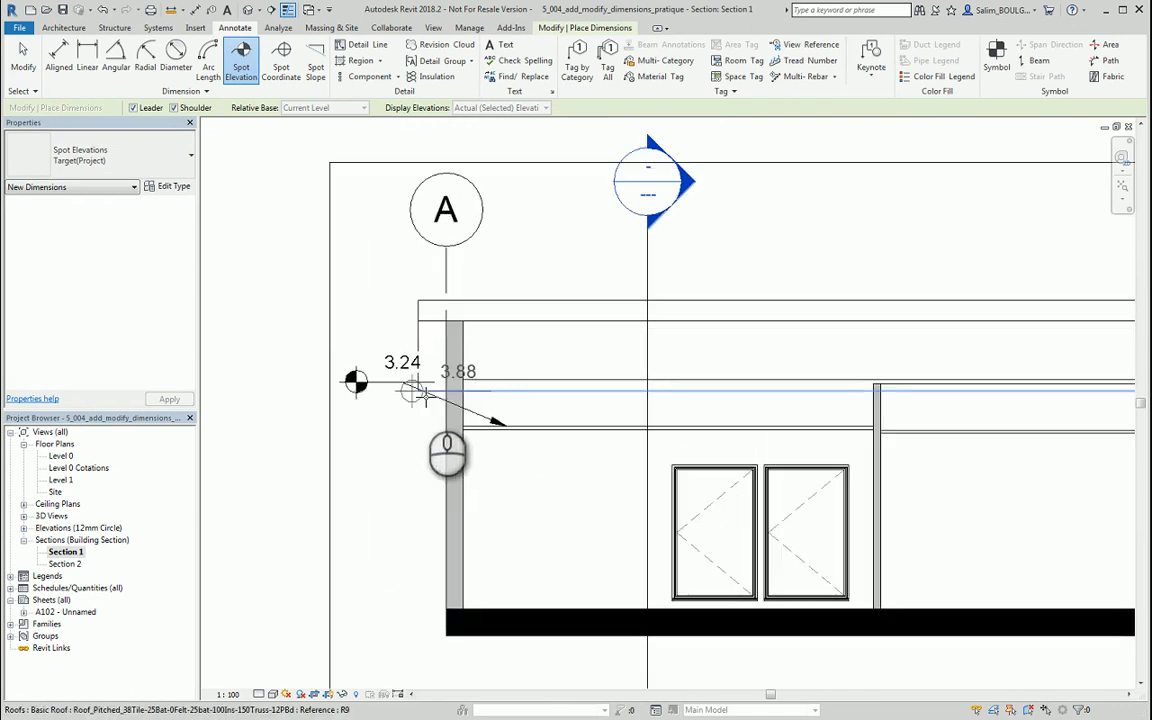
{"action": "key", "text": "Escape"}
{"action": "left_click", "coordinate": [405, 381]}
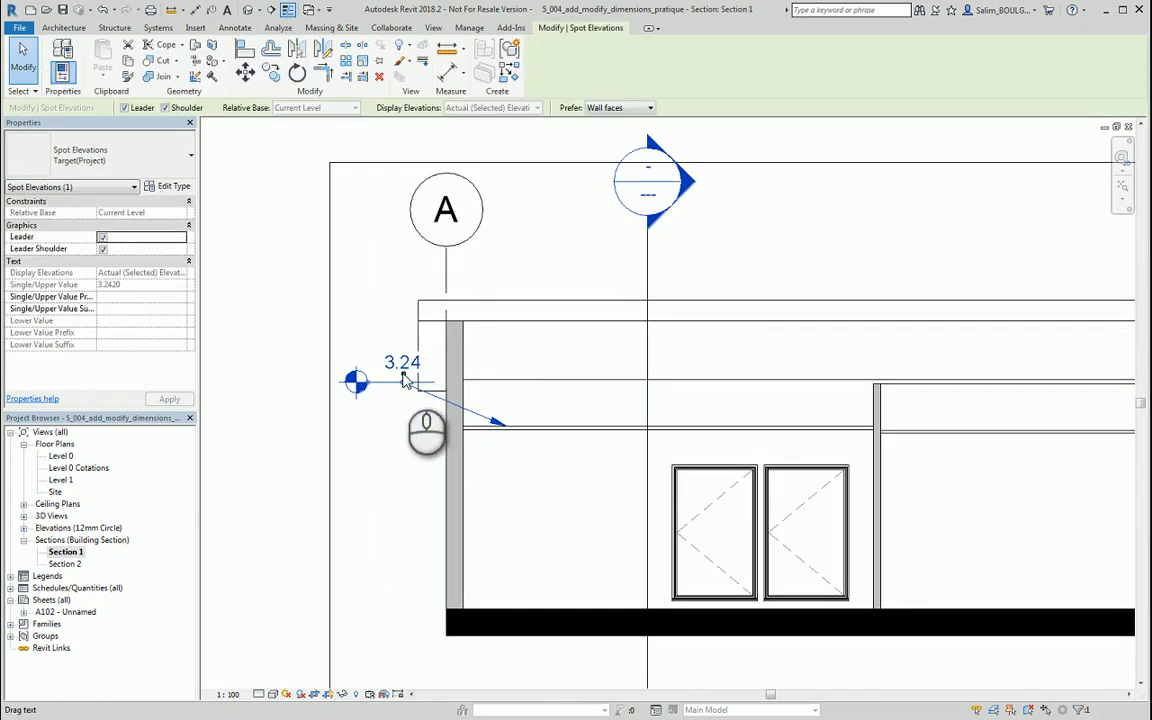
{"action": "left_click_drag", "start_coordinate": [405, 378], "coordinate": [603, 270]}
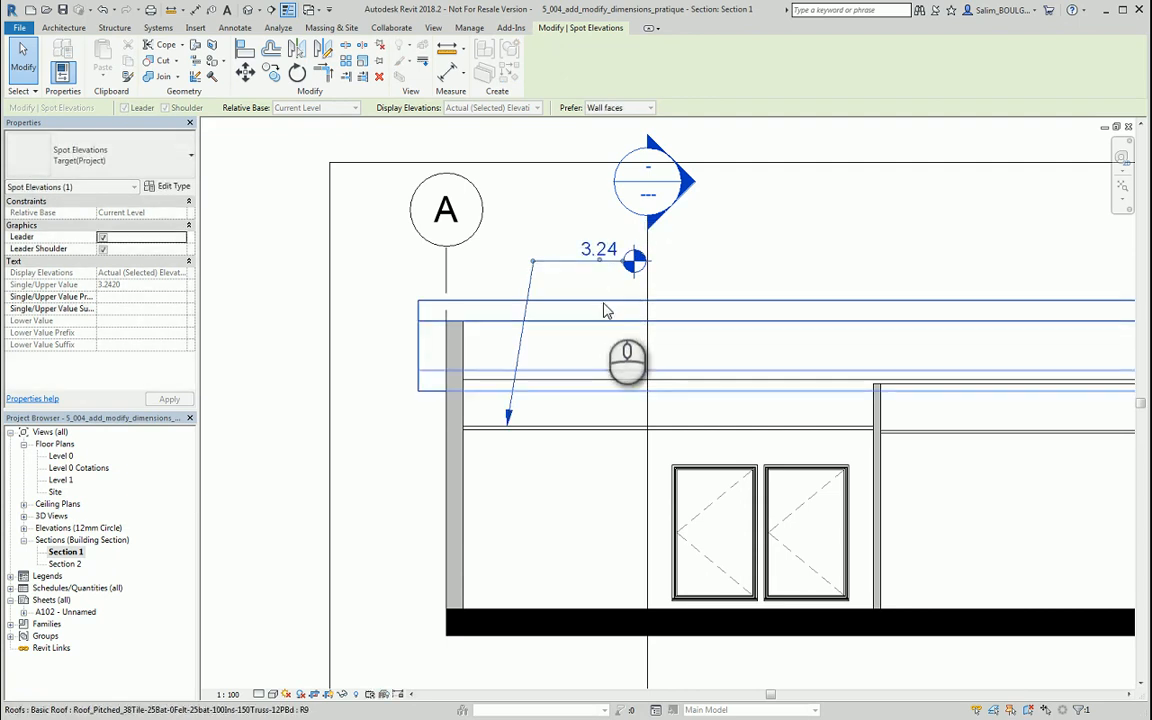
{"action": "left_click", "coordinate": [430, 503]}
Place a second spot elevation on the horizontal edge between the ceiling and the roof, with its leader and shoulder extending above the roof
{"action": "left_click", "coordinate": [241, 62]}
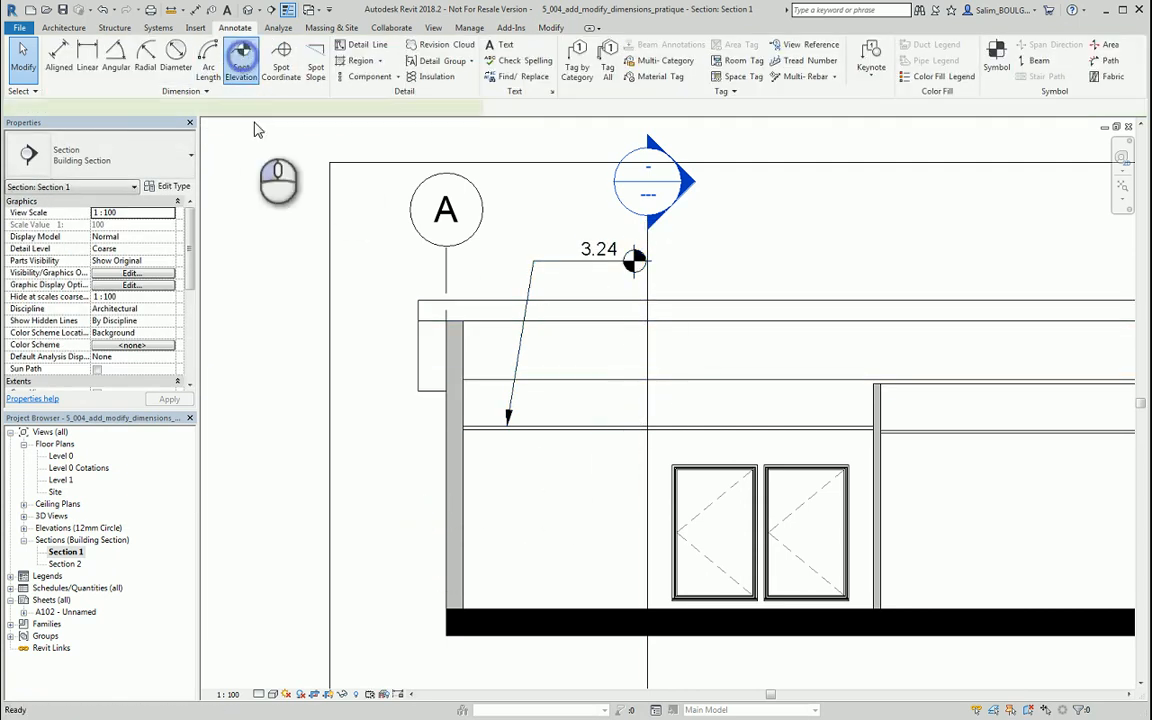
{"action": "left_click", "coordinate": [607, 374]}
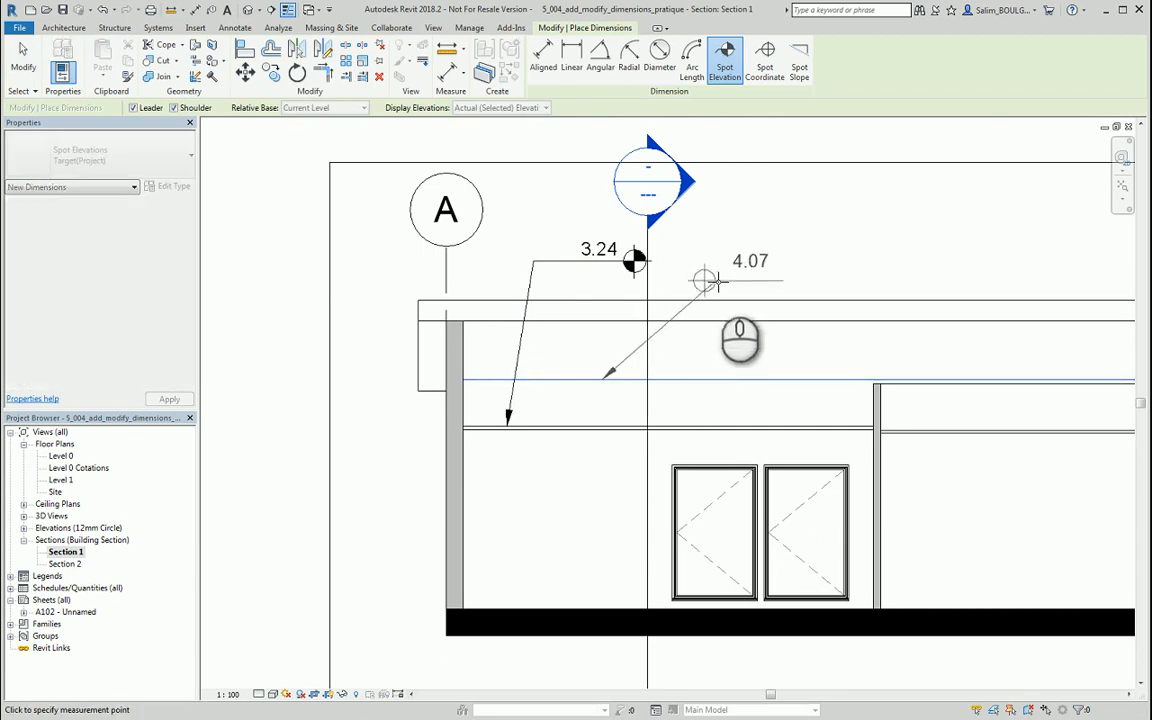
{"action": "scroll", "coordinate": [704, 335], "scroll_direction": "down", "scroll_amount": 1}
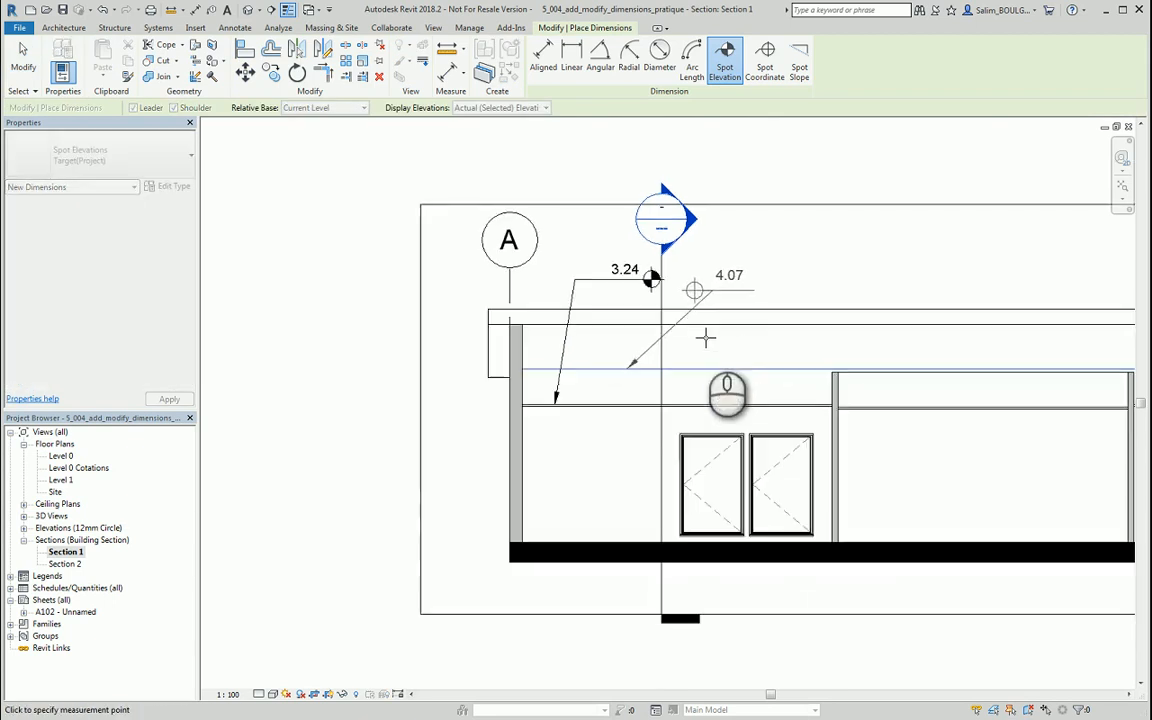
{"action": "left_click", "coordinate": [779, 290]}
{"action": "scroll", "coordinate": [752, 392], "scroll_direction": "down", "scroll_amount": 1}
{"action": "middle_click_drag", "start_coordinate": [856, 449], "coordinate": [716, 443]}
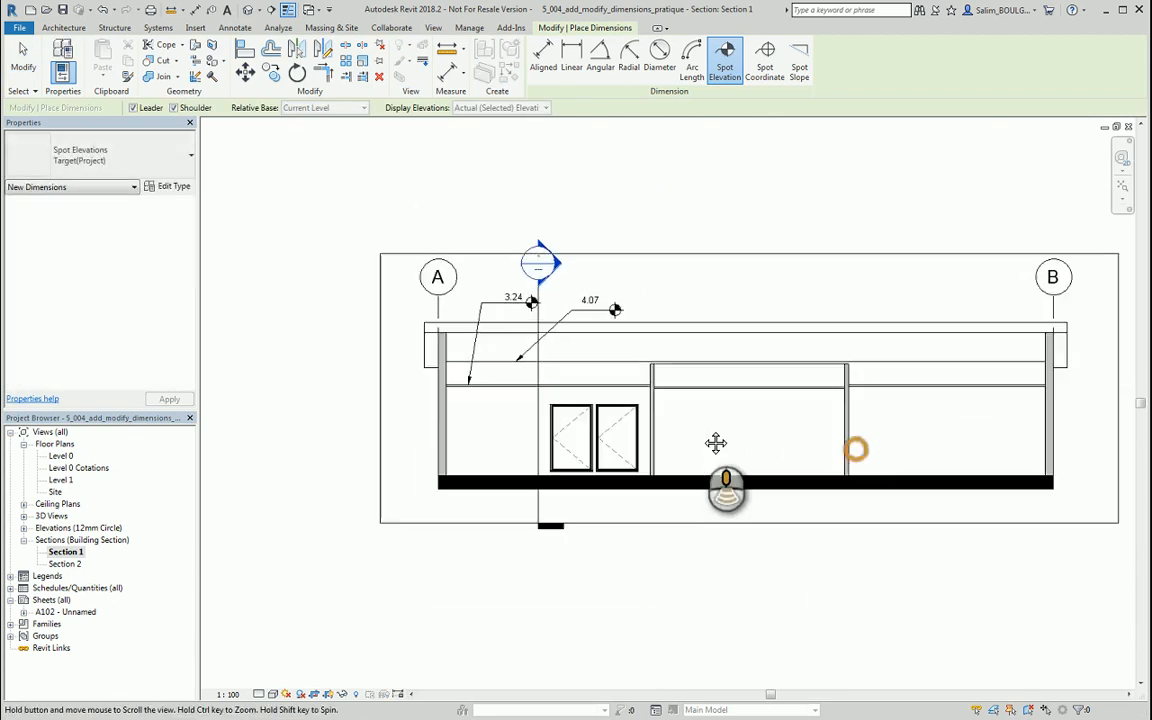
{"action": "scroll", "coordinate": [716, 443], "scroll_direction": "down", "scroll_amount": 1}
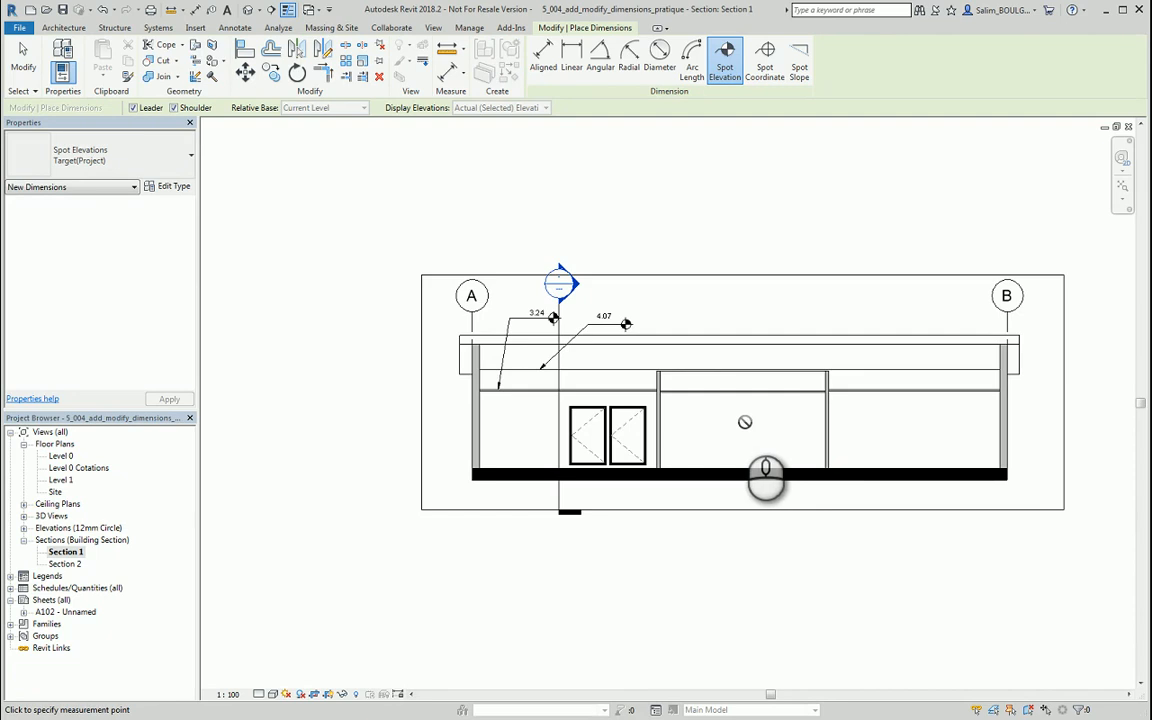
{"action": "key", "text": "Escape"}
{"action": "key", "text": "Escape"}
Open the Section 2 view and place a spot slope above the roof's sloped top face on the grid 1 side
{"action": "double_click", "coordinate": [64, 563]}
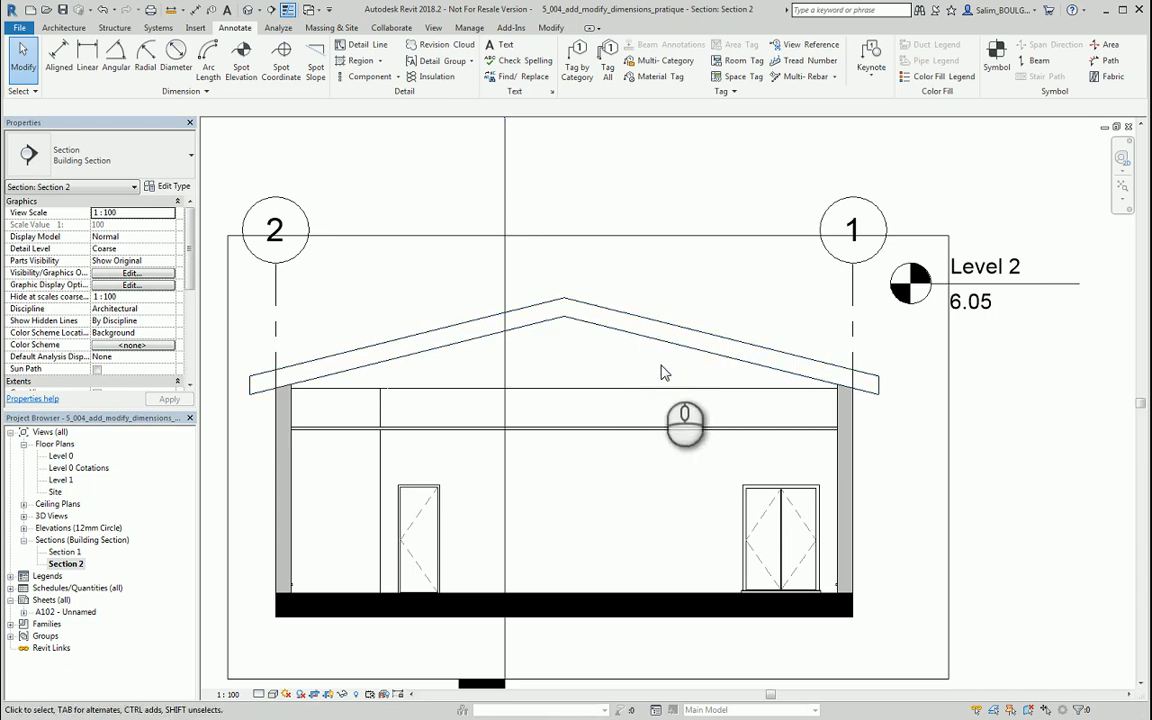
{"action": "left_click", "coordinate": [317, 70]}
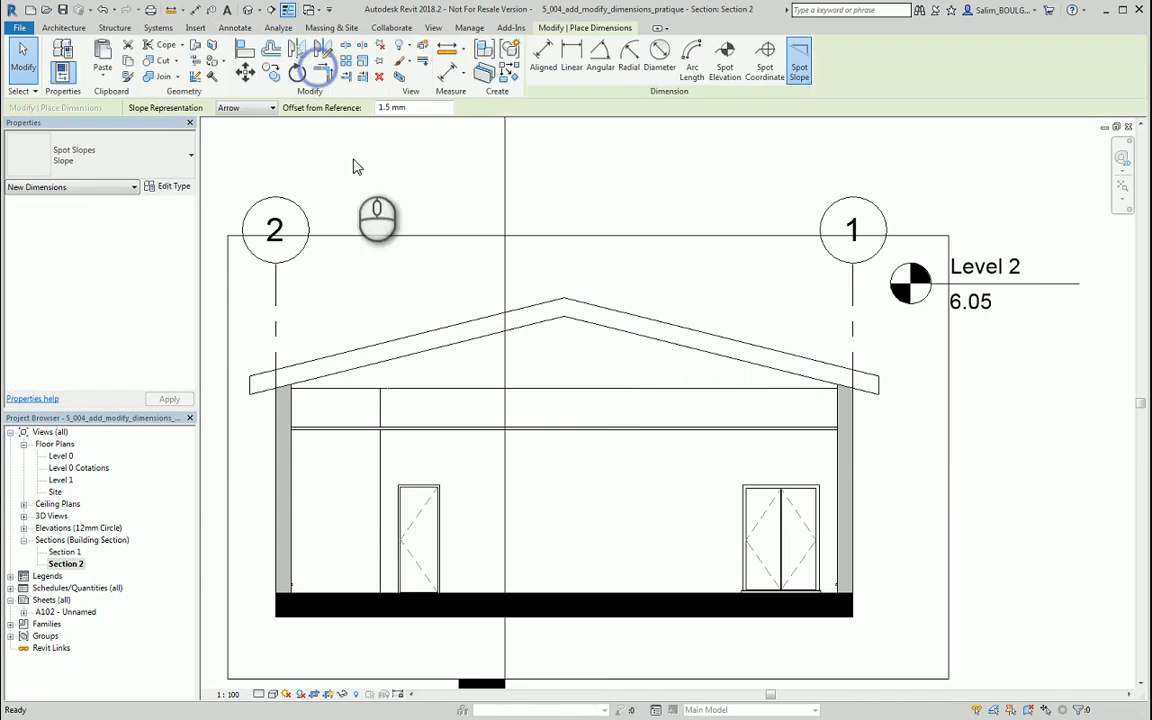
{"action": "left_click", "coordinate": [628, 312]}
{"action": "left_click", "coordinate": [782, 322]}
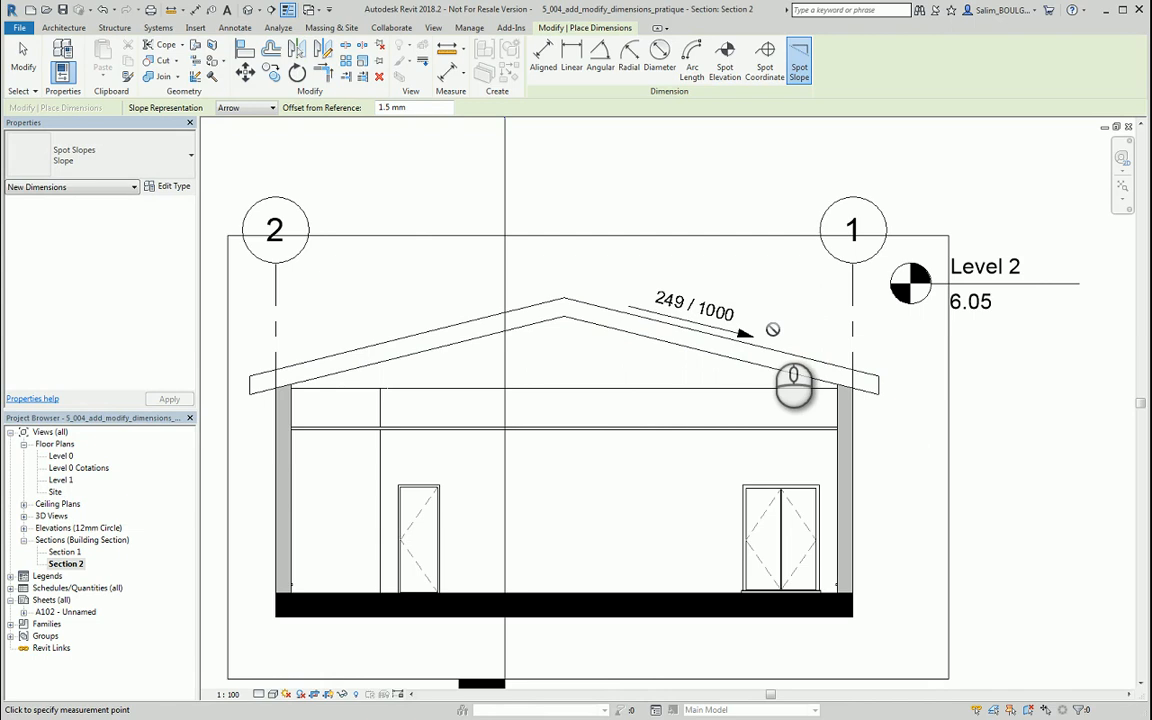
{"action": "key", "text": "Escape"}
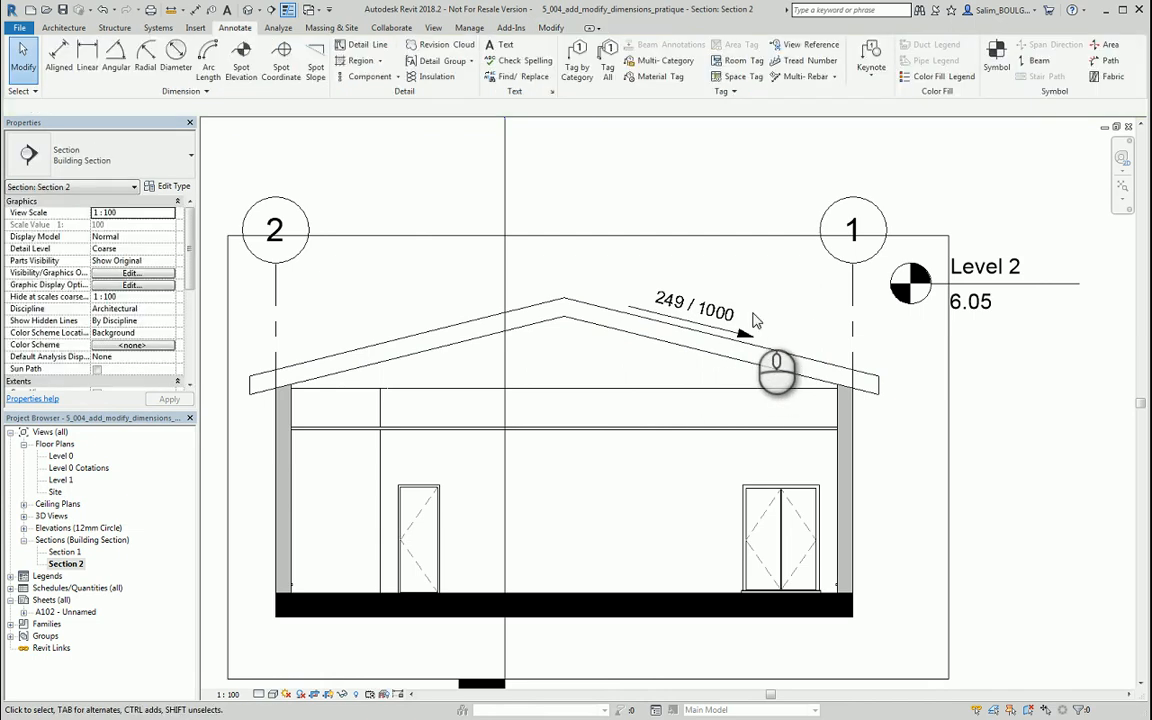
Set the units format of the roof spot slope's type to Decimal degrees
{"action": "left_click", "coordinate": [724, 336]}
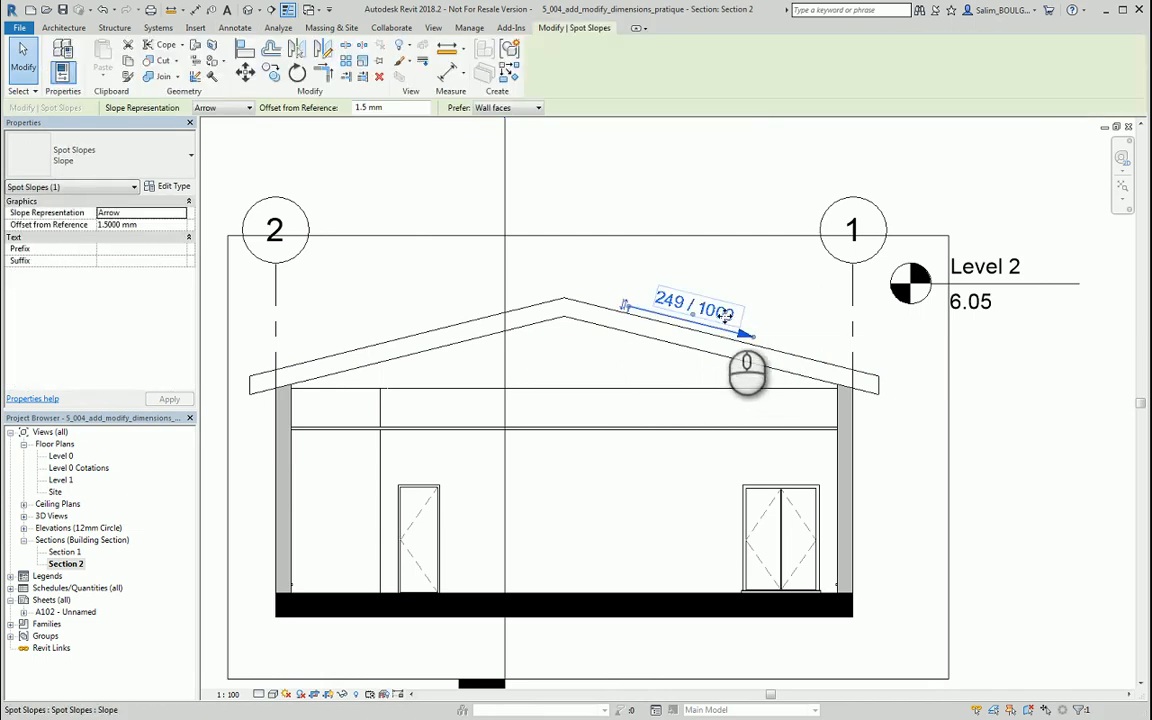
{"action": "left_click", "coordinate": [172, 186]}
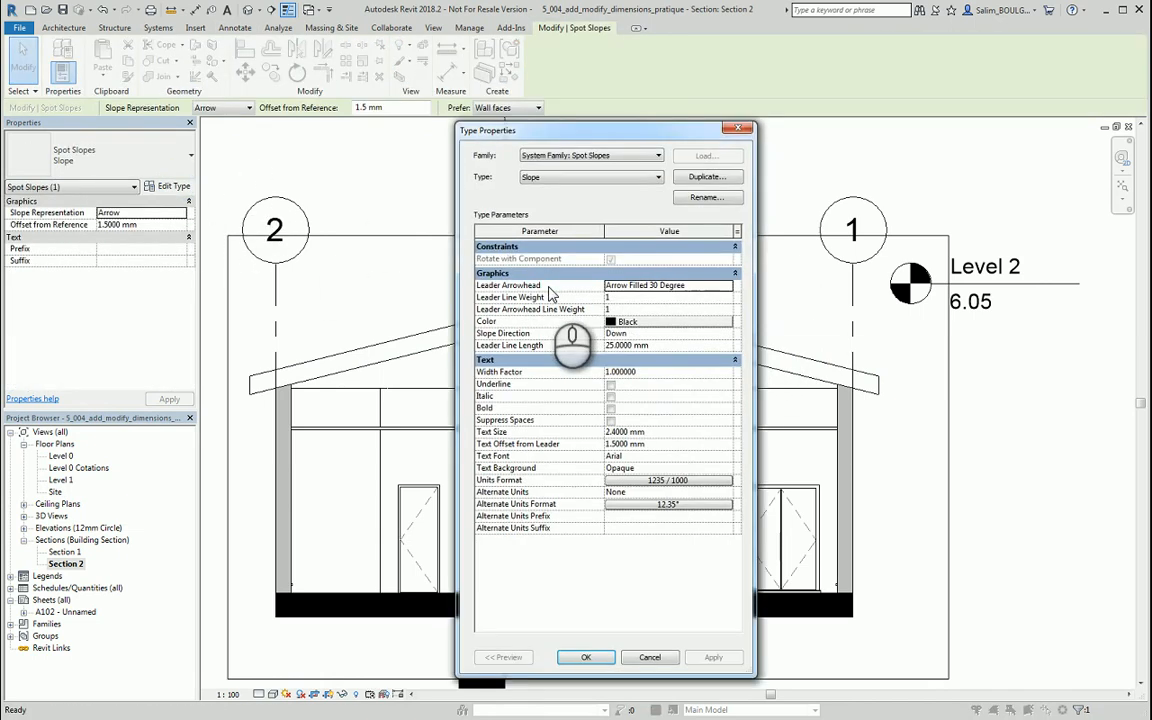
{"action": "left_click_drag", "start_coordinate": [630, 142], "coordinate": [433, 136]}
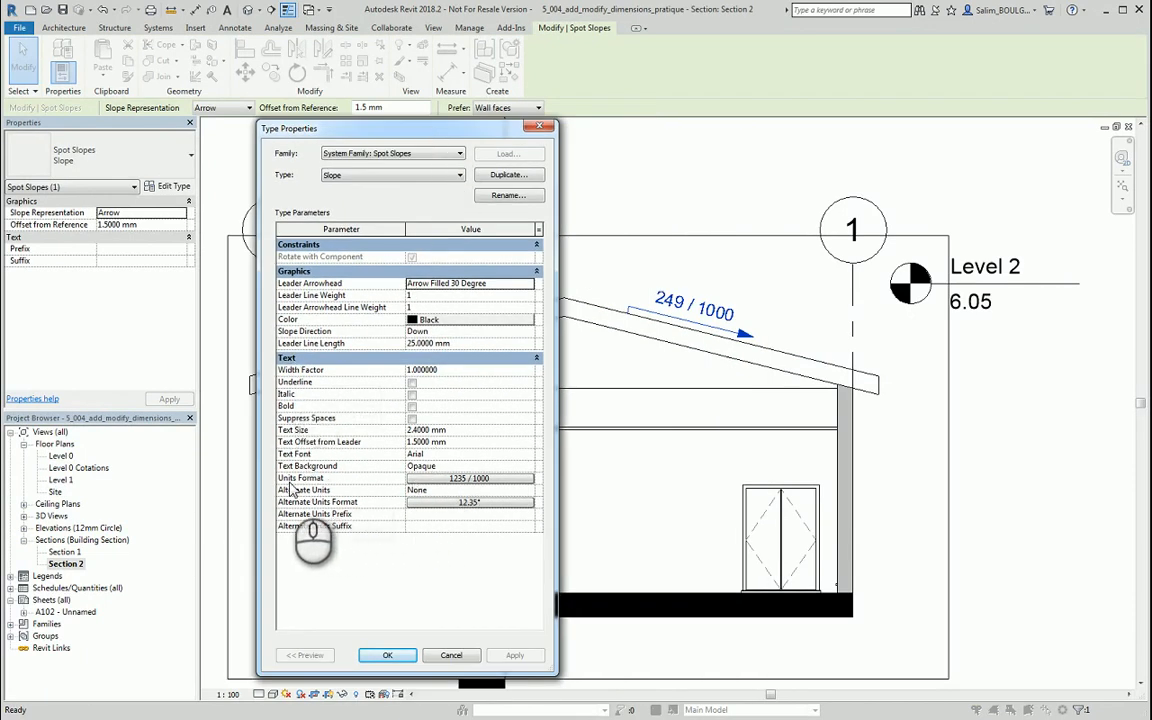
{"action": "left_click", "coordinate": [441, 481]}
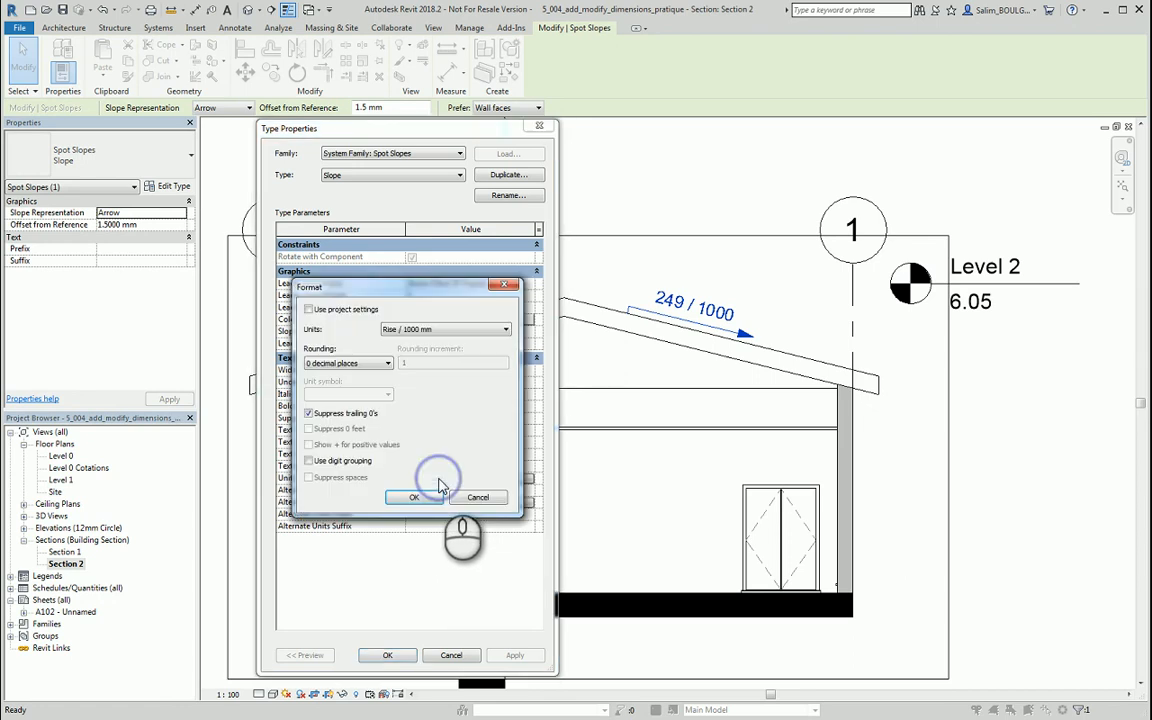
{"action": "left_click", "coordinate": [448, 331]}
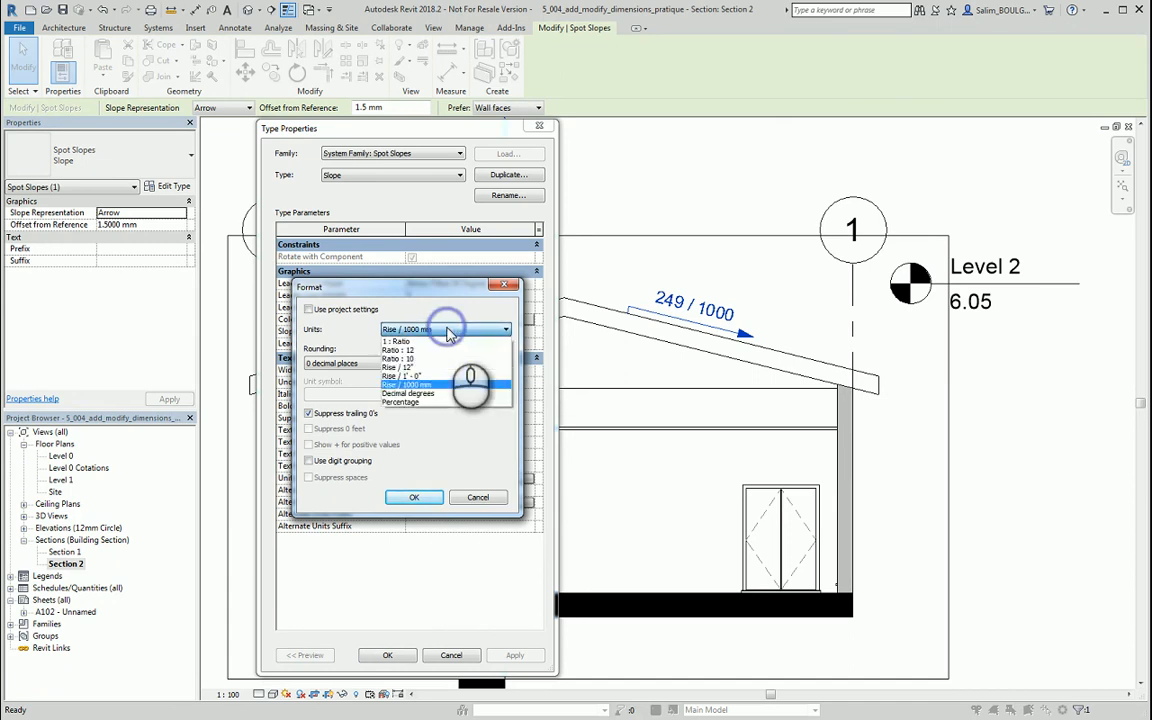
{"action": "left_click", "coordinate": [441, 395]}
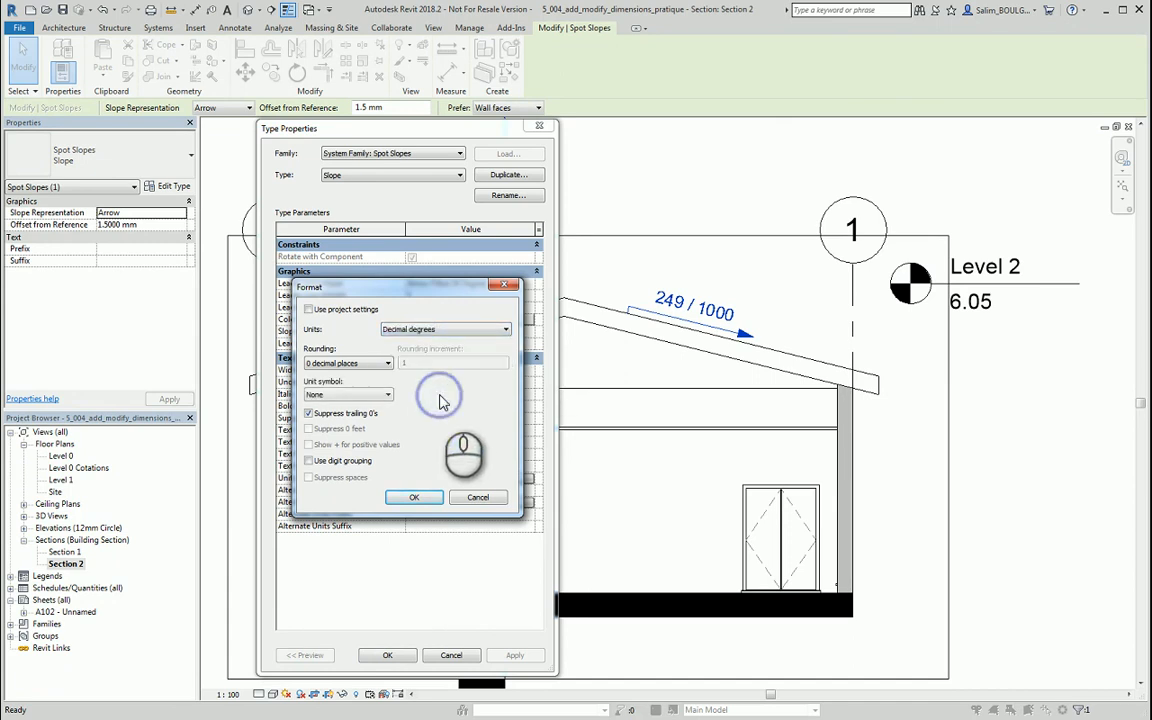
{"action": "left_click", "coordinate": [438, 497]}
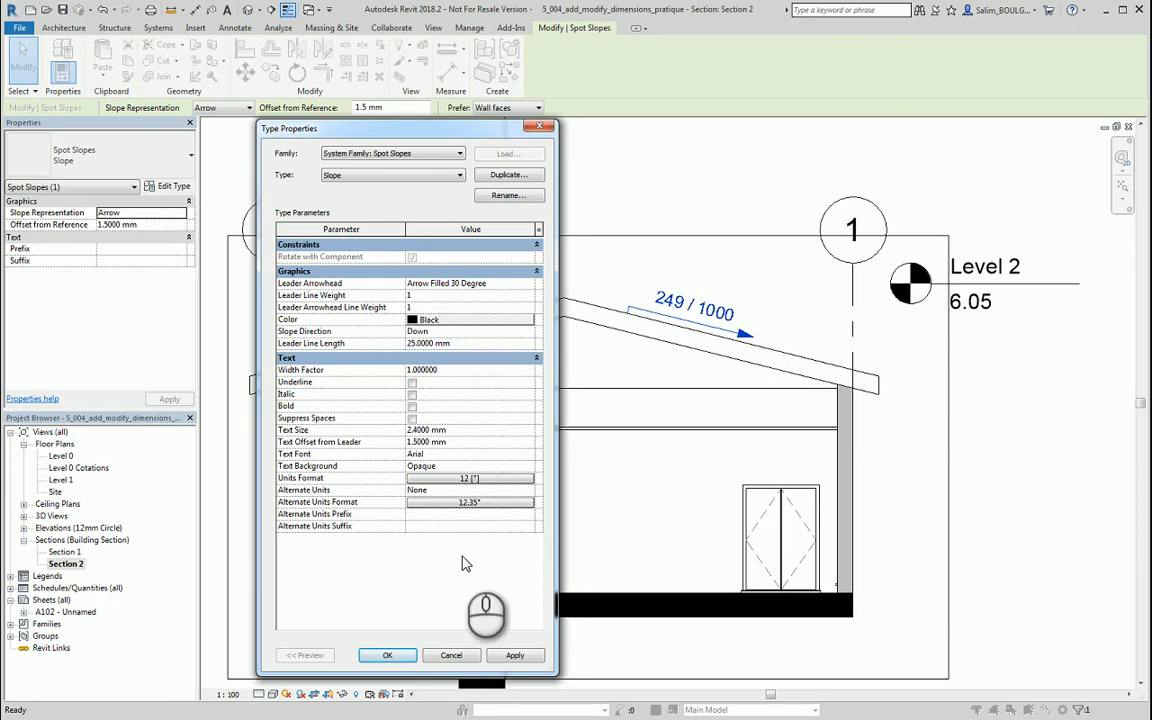
Set the spot slope type's units rounding to 1 decimal place, apply it, and return to the Level 0 Cotations plan
{"action": "left_click", "coordinate": [466, 478]}
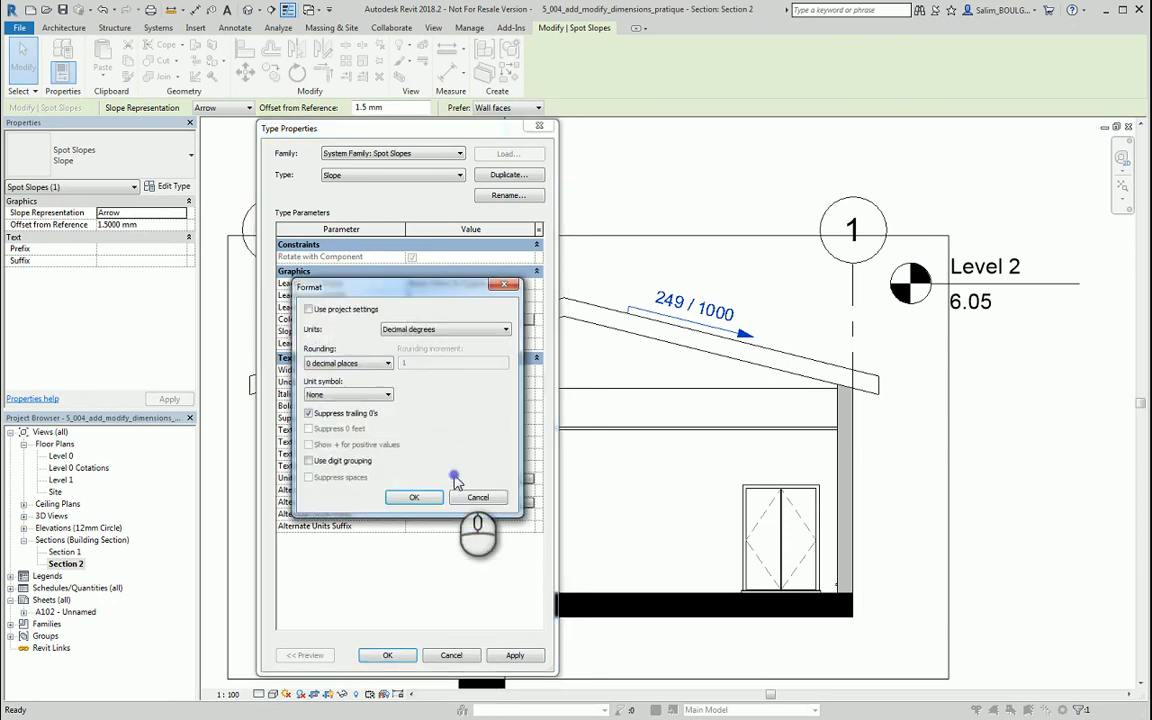
{"action": "left_click", "coordinate": [384, 366]}
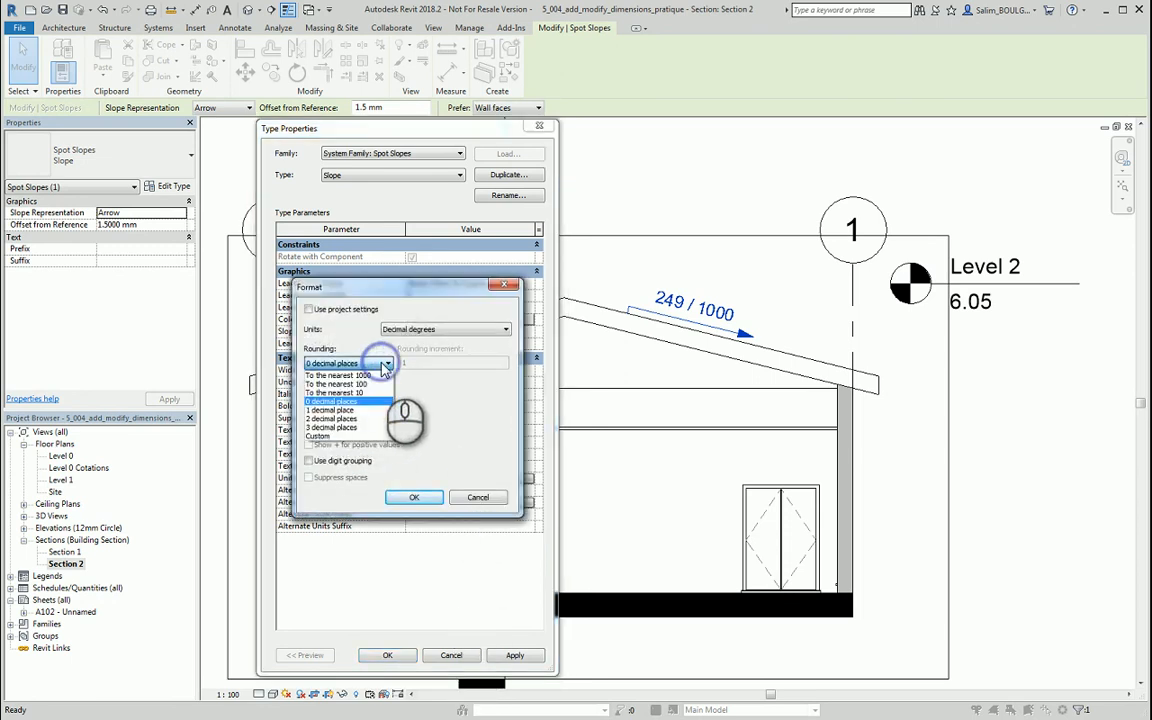
{"action": "left_click", "coordinate": [378, 411]}
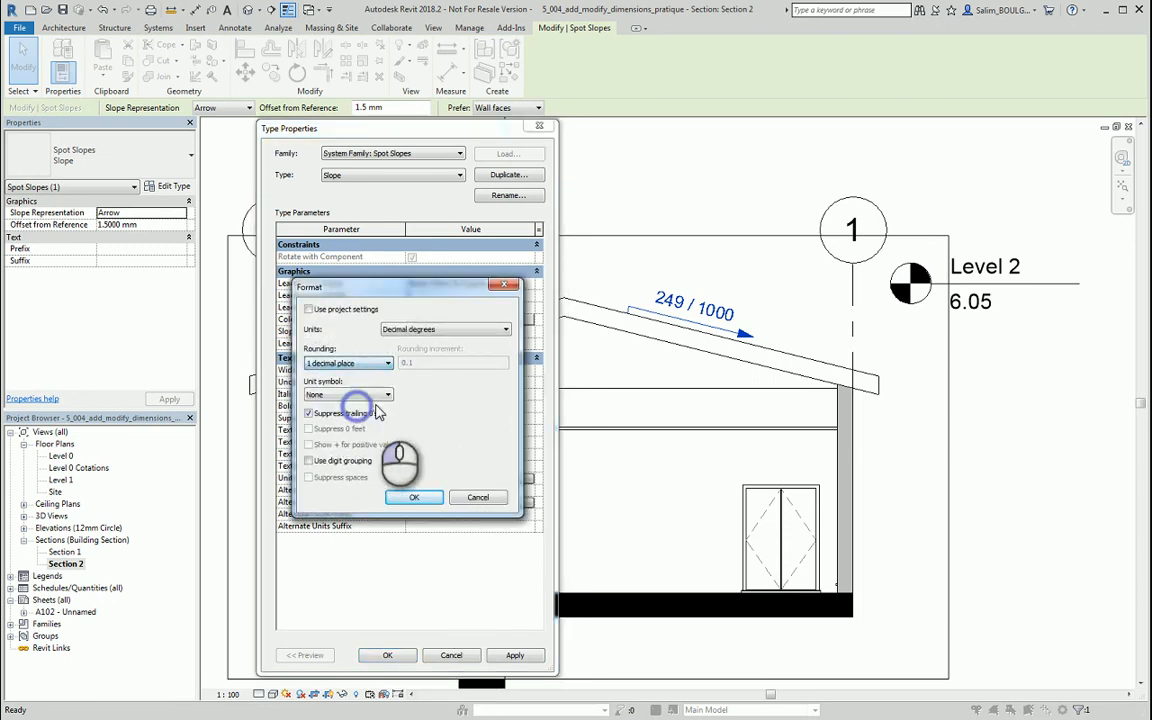
{"action": "left_click", "coordinate": [427, 498]}
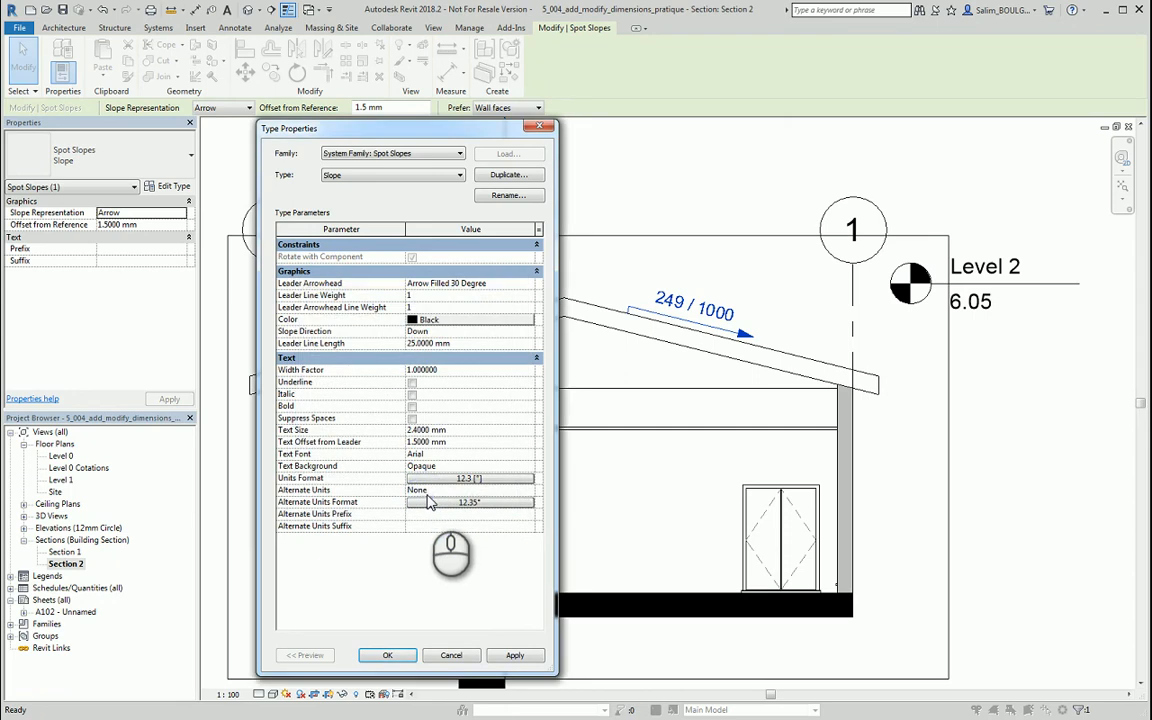
{"action": "left_click", "coordinate": [507, 657]}
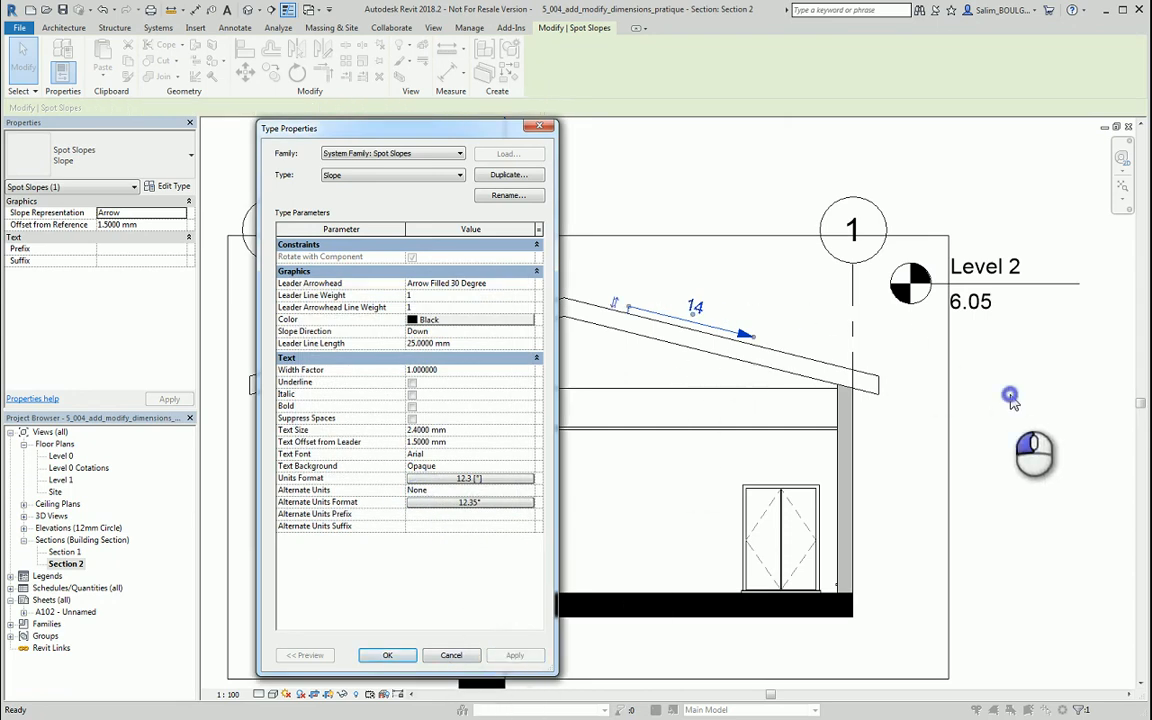
{"action": "left_click", "coordinate": [387, 655]}
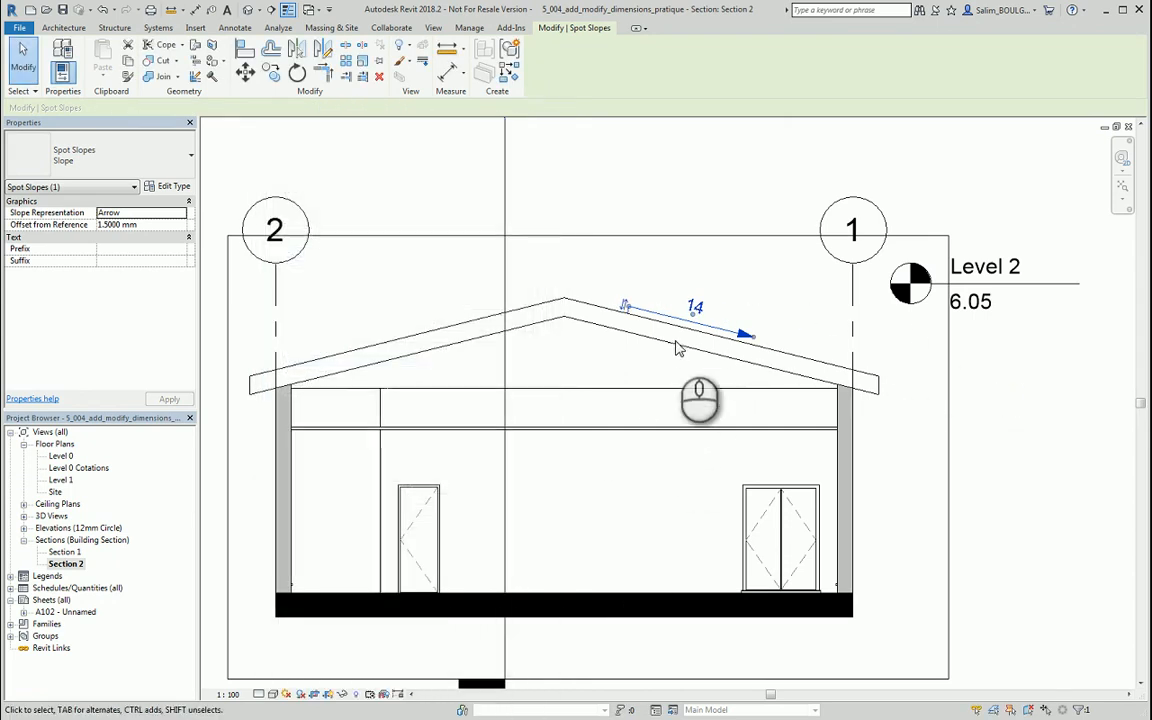
{"action": "left_click", "coordinate": [1033, 429]}
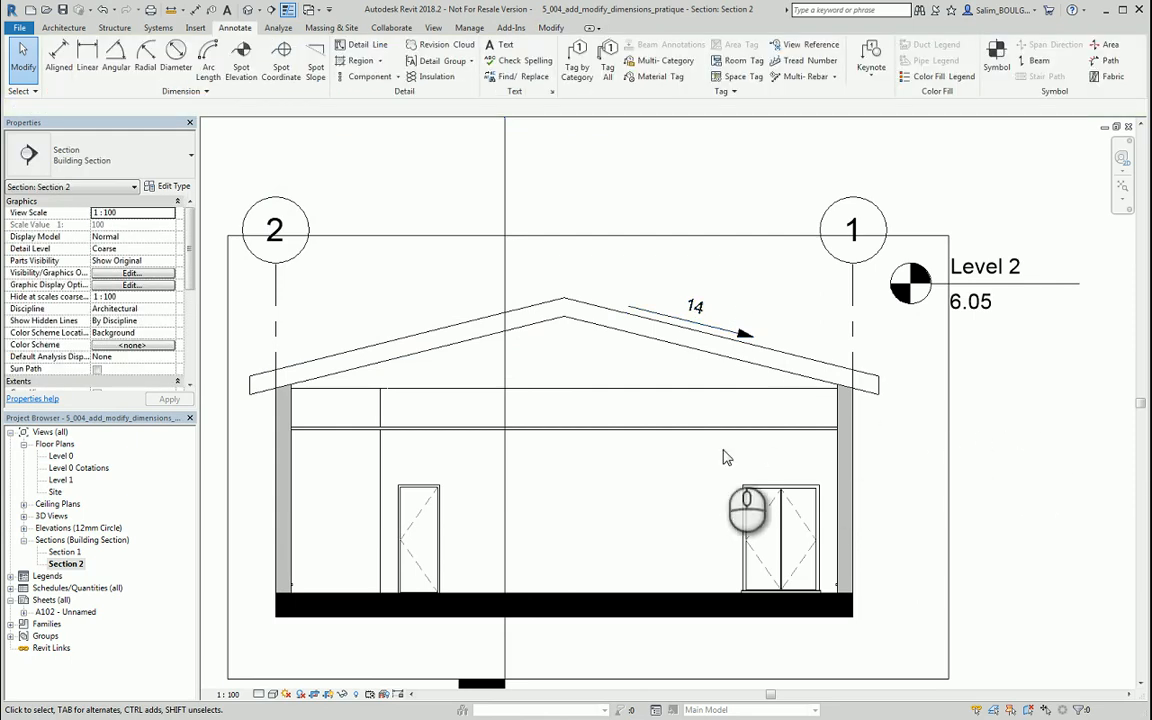
{"action": "key", "text": "ctrl+Tab"}
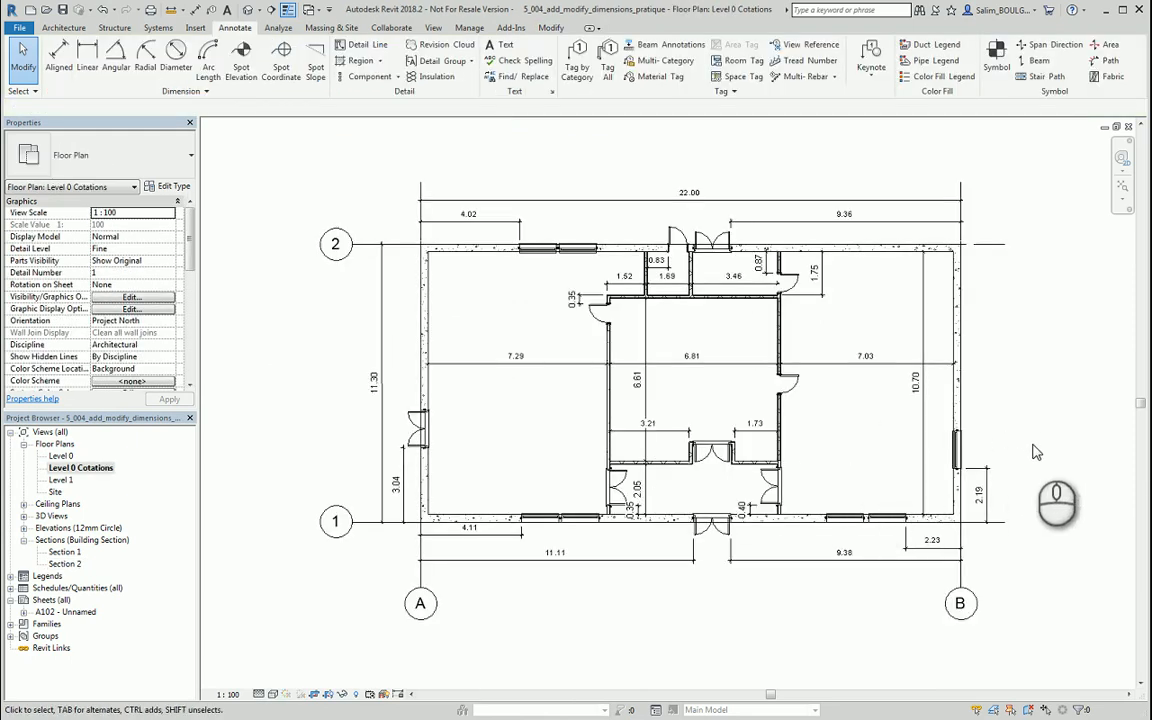